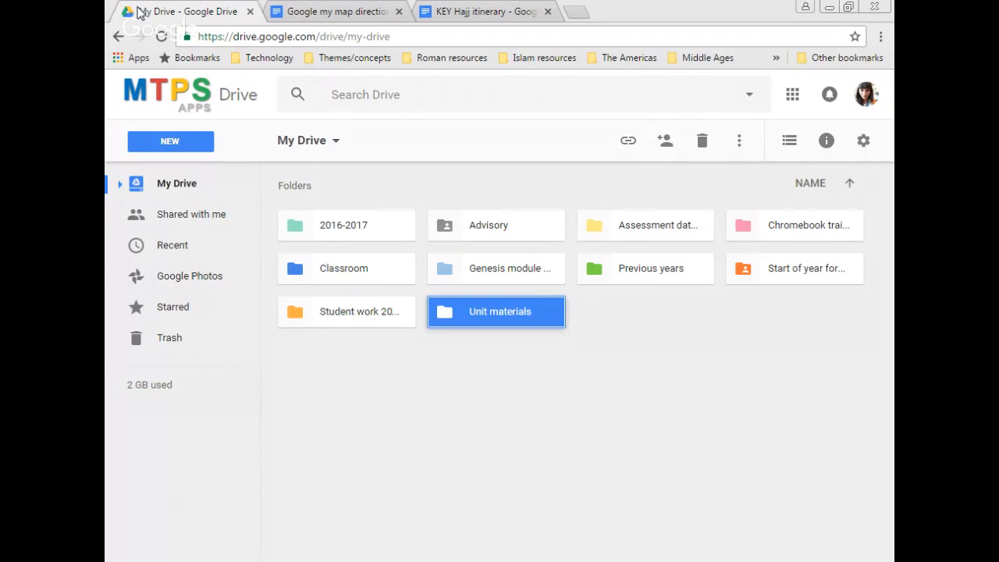
Step: Look over the map directions document and the Hajj itinerary answer key, then return to Drive
left_click(358, 14)
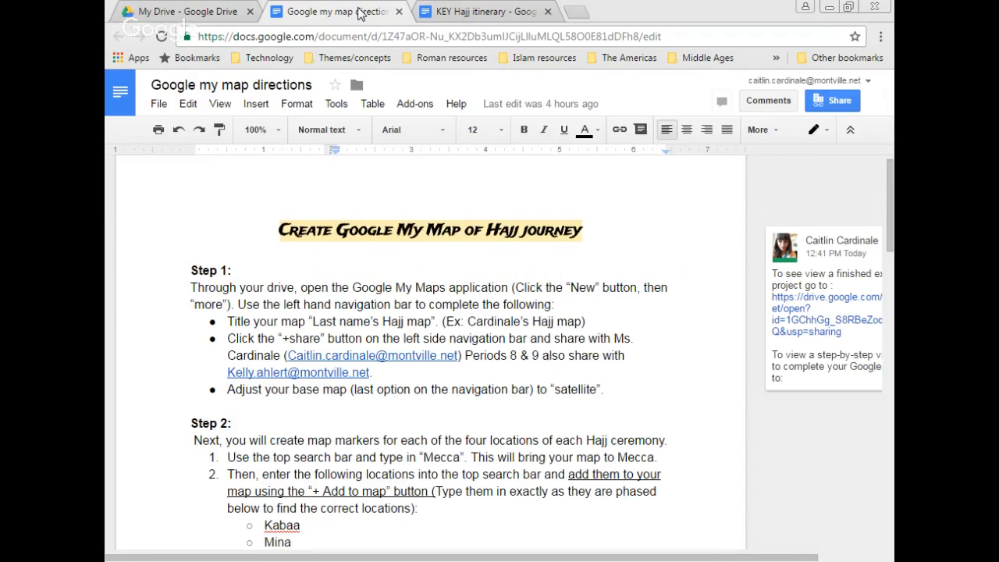
left_click(452, 8)
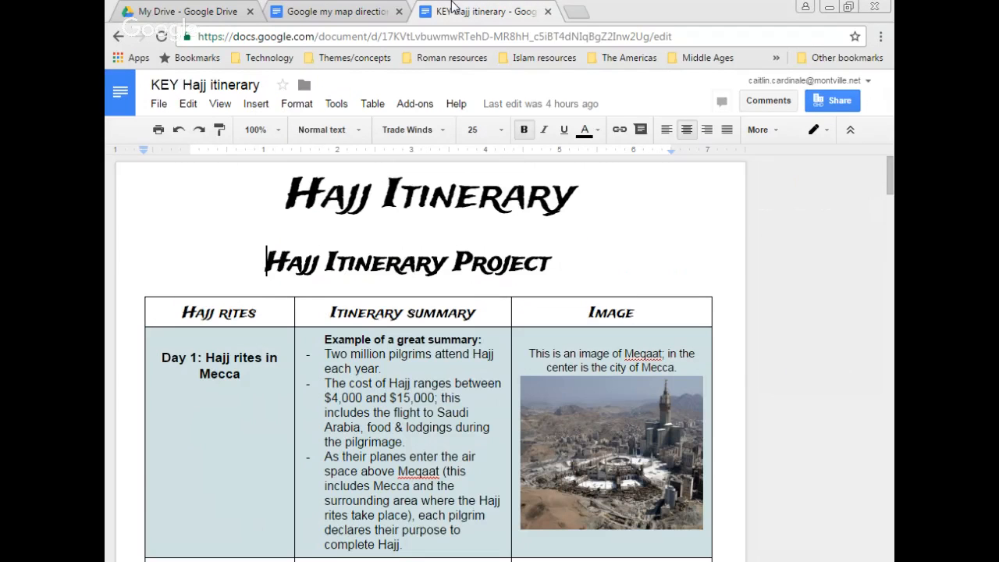
left_click(187, 11)
Step: Create a new blank Google My Maps map from Drive's New > More menu
left_click(186, 147)
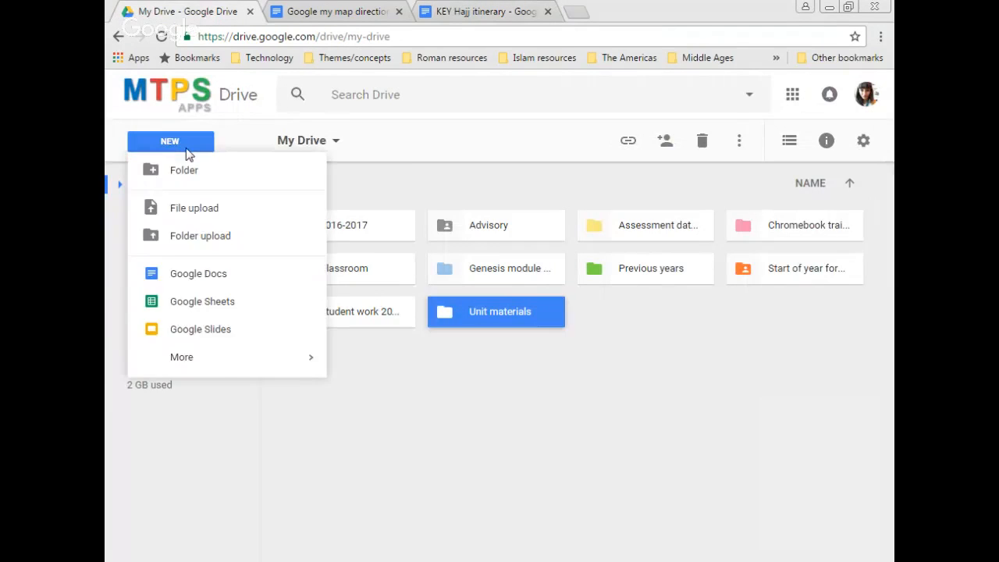
mouse_move(187, 367)
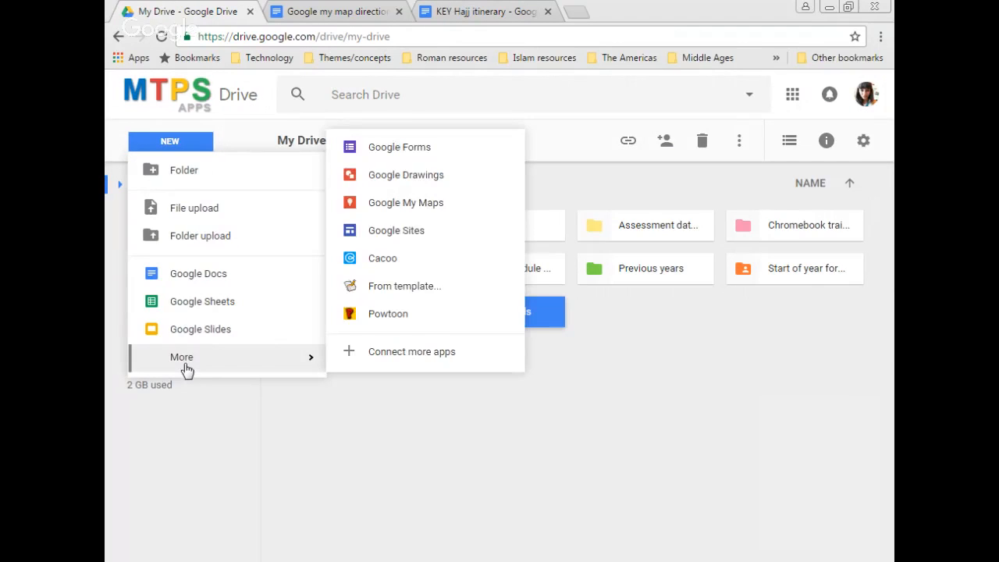
left_click(447, 207)
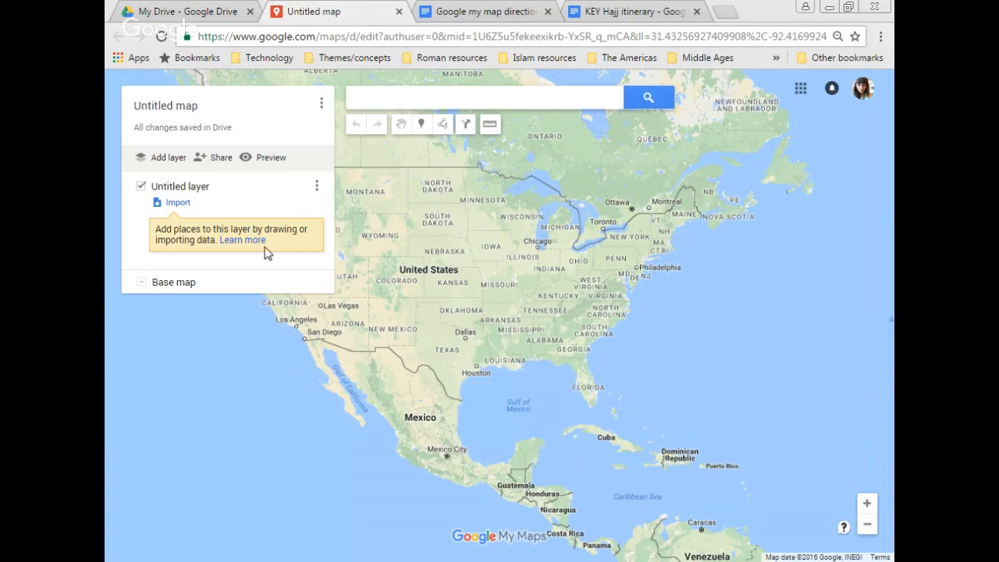
left_click(466, 10)
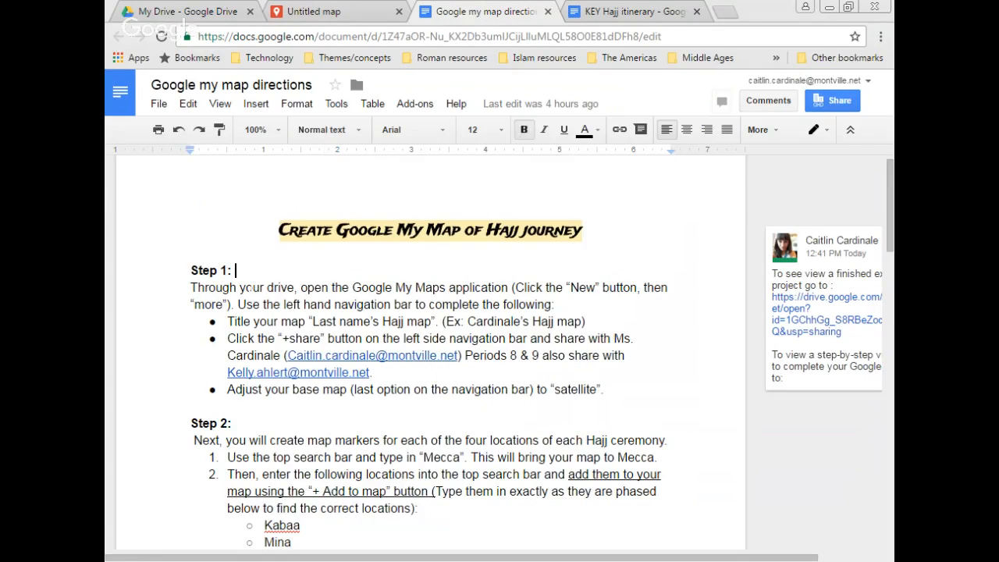
Step: Read Step 1 of the directions, then open the untitled map's title and description editor
left_click(239, 287)
key("Down")
key("Down")
key("Down")
key("Down")
key("Down")
key("Down")
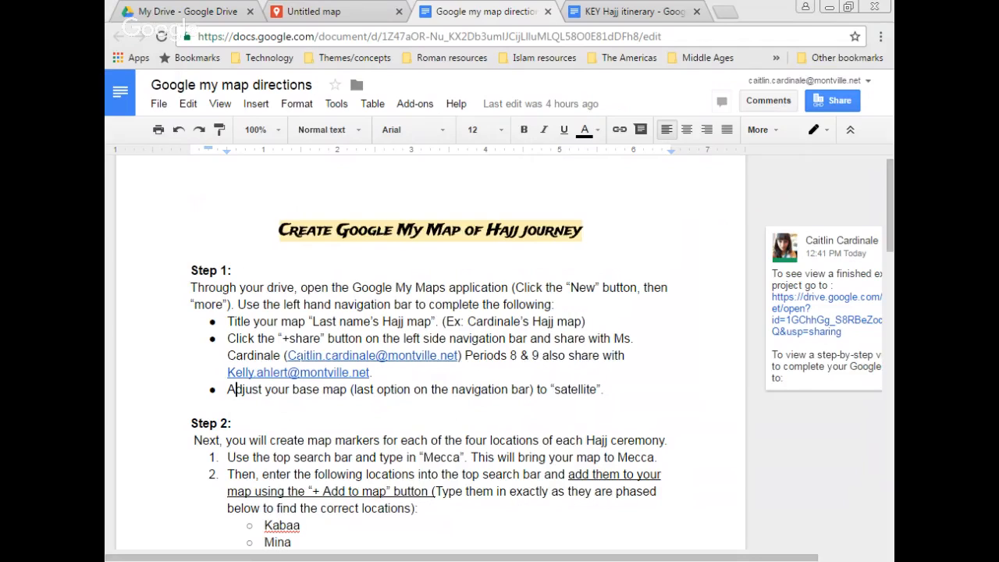
left_click(312, 8)
left_click(193, 108)
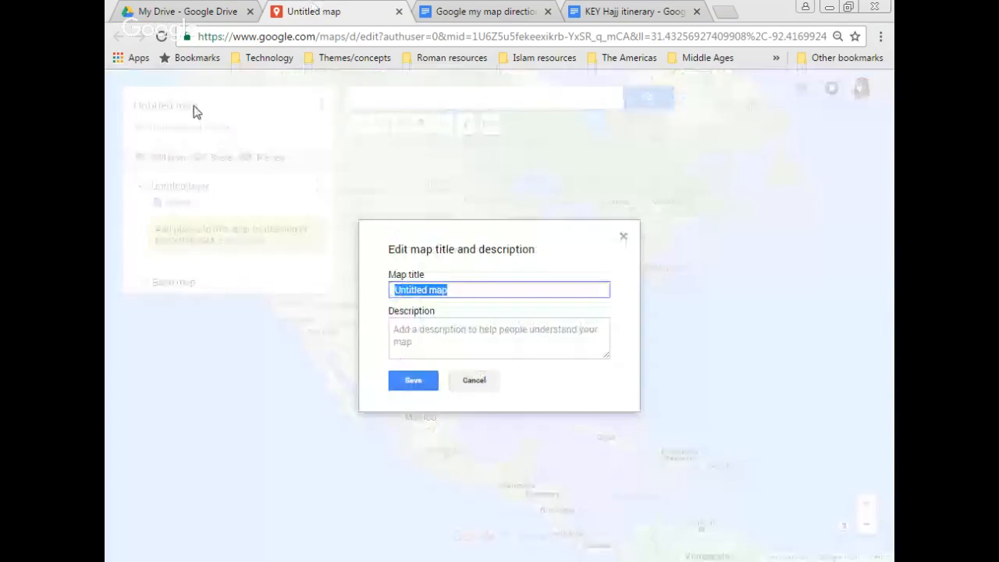
Step: Title the map with the owner's surname plus 'Hajj map' and invite the collaborator's e-mail address
type("Cardinale'")
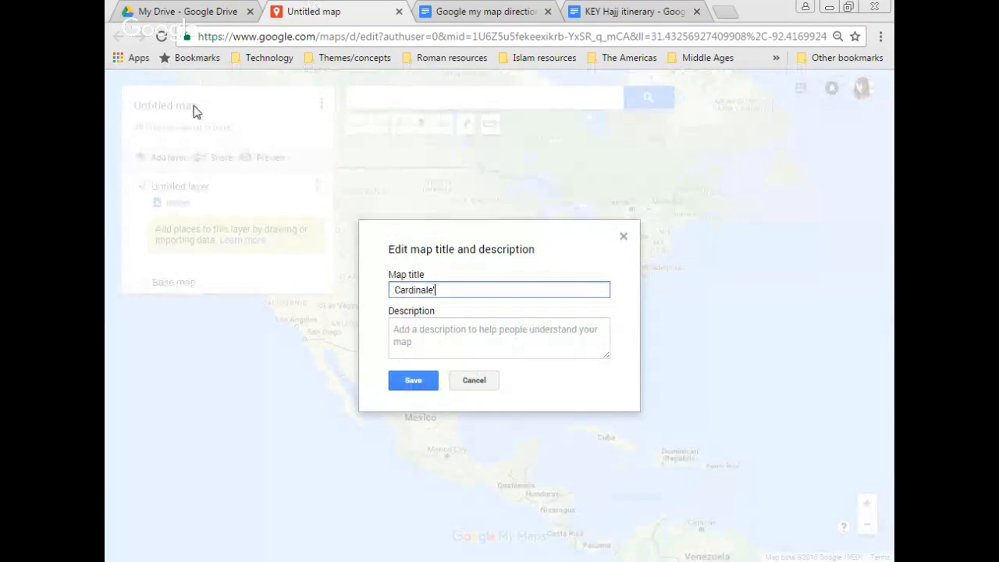
type("s Hajj map")
left_click(418, 381)
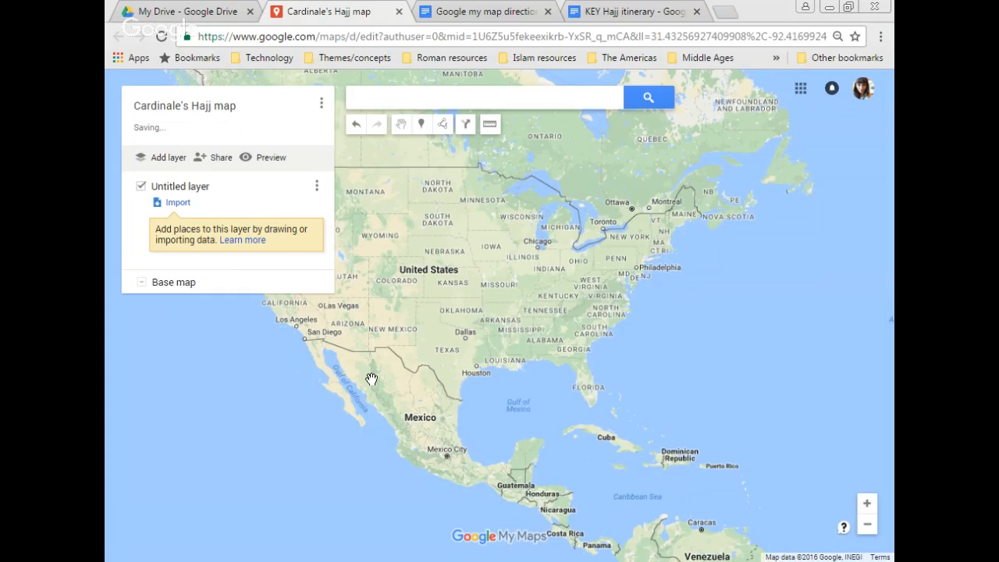
left_click(213, 158)
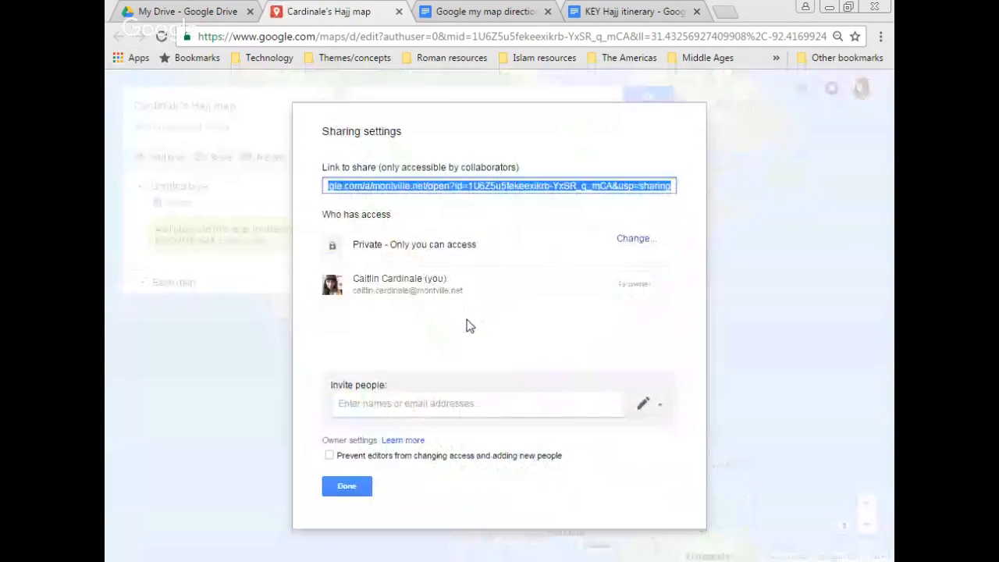
left_click(430, 403)
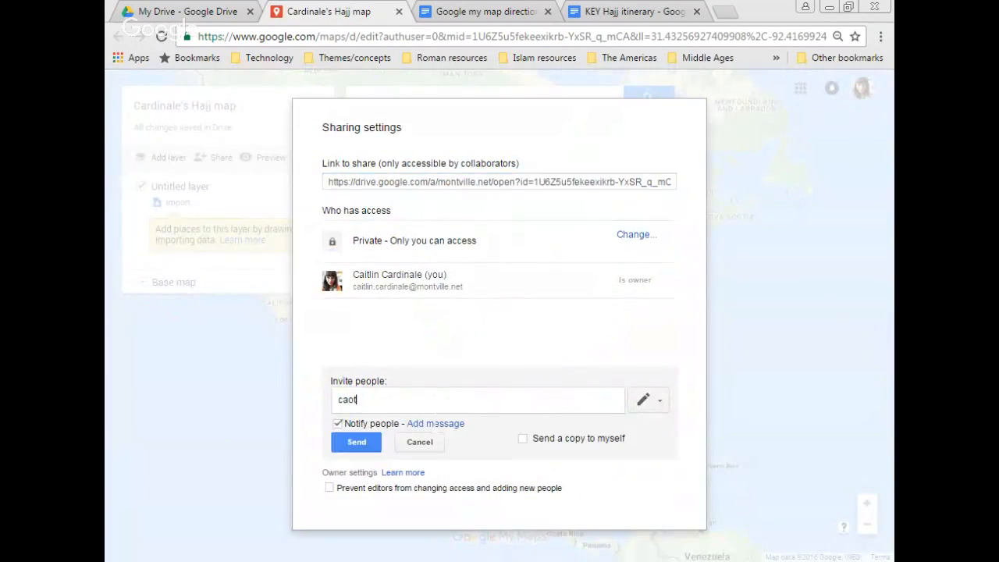
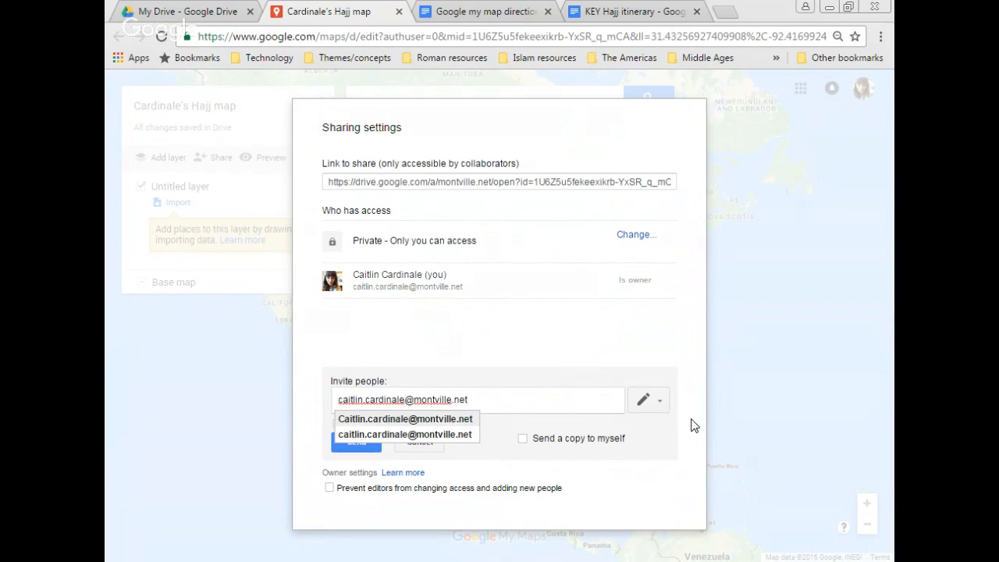
Step: Give the invitee view-only access, send the invite, and set the base map to Satellite
left_click(649, 401)
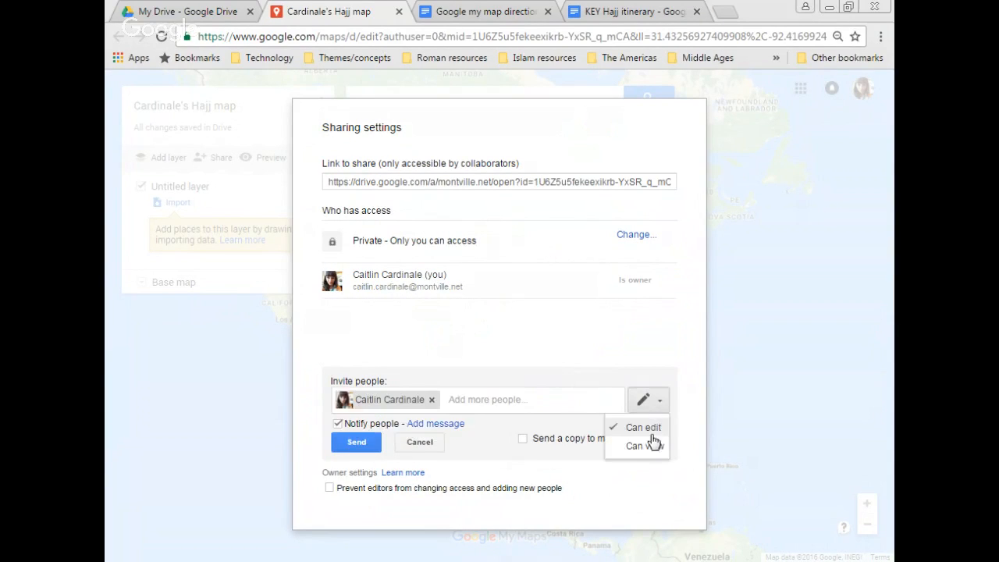
left_click(645, 445)
left_click(360, 445)
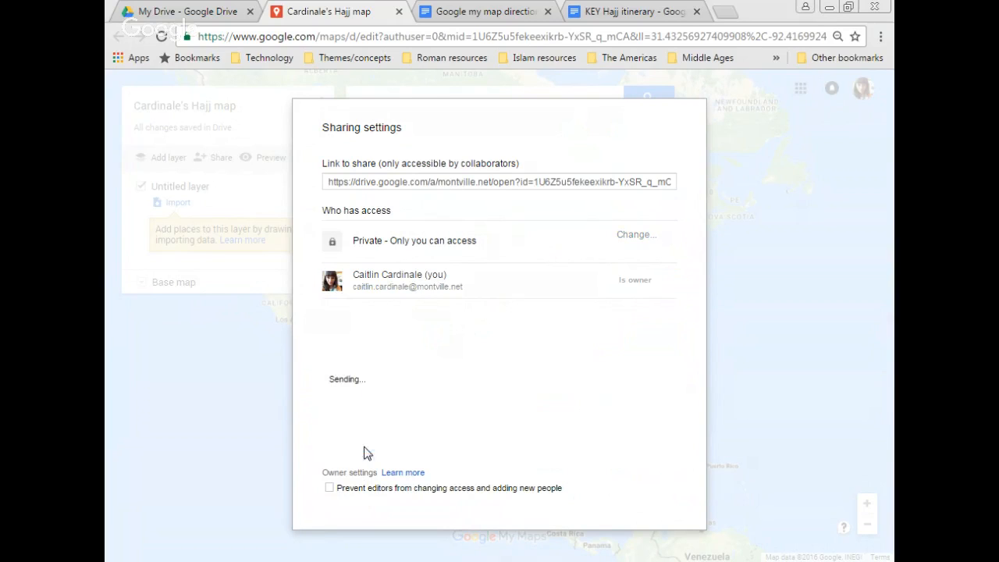
left_click(344, 483)
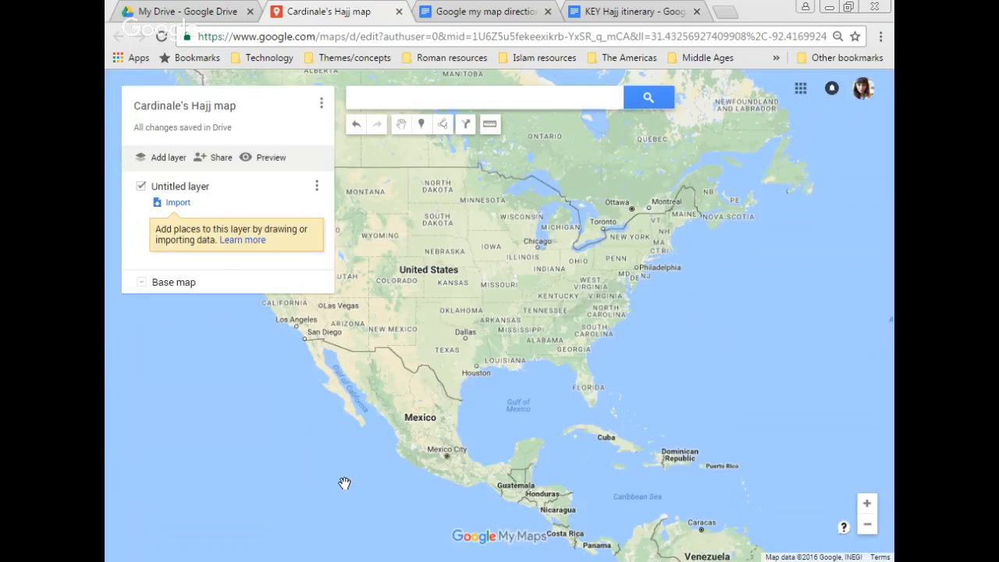
left_click(142, 281)
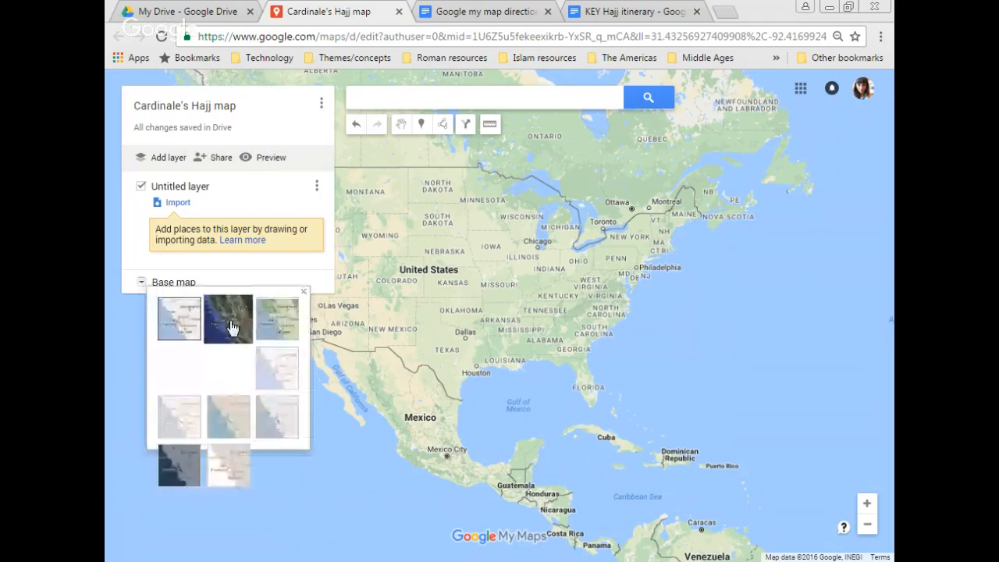
left_click(224, 326)
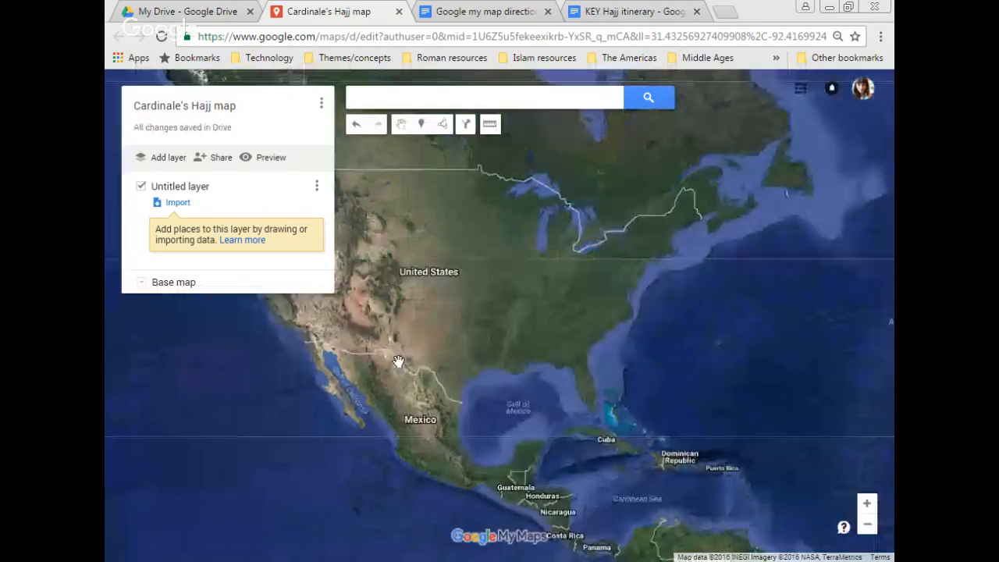
Step: Move down the directions document to the Step 2 list of Hajj locations to mark
left_click(447, 13)
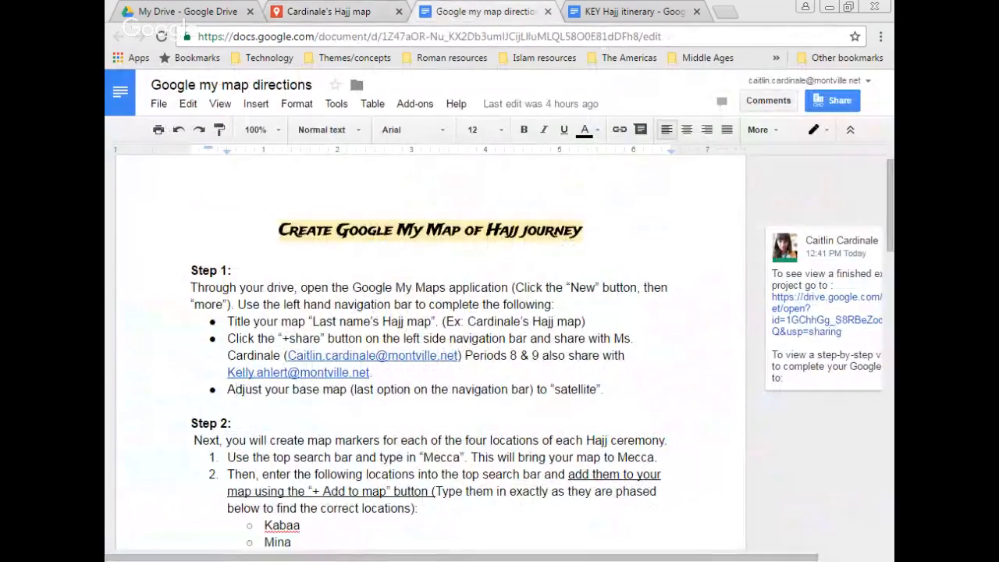
key("Down")
key("Down")
key("Down")
key("Down")
key("Down")
key("Down")
key("Down")
key("Down")
key("Down")
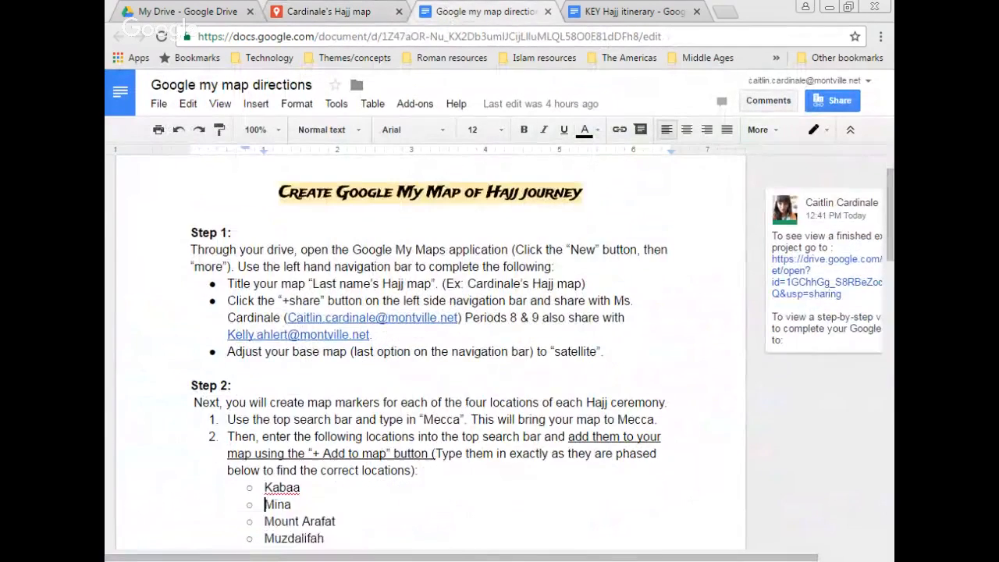
key("Down")
key("Down")
key("Down")
key("Down")
key("Down")
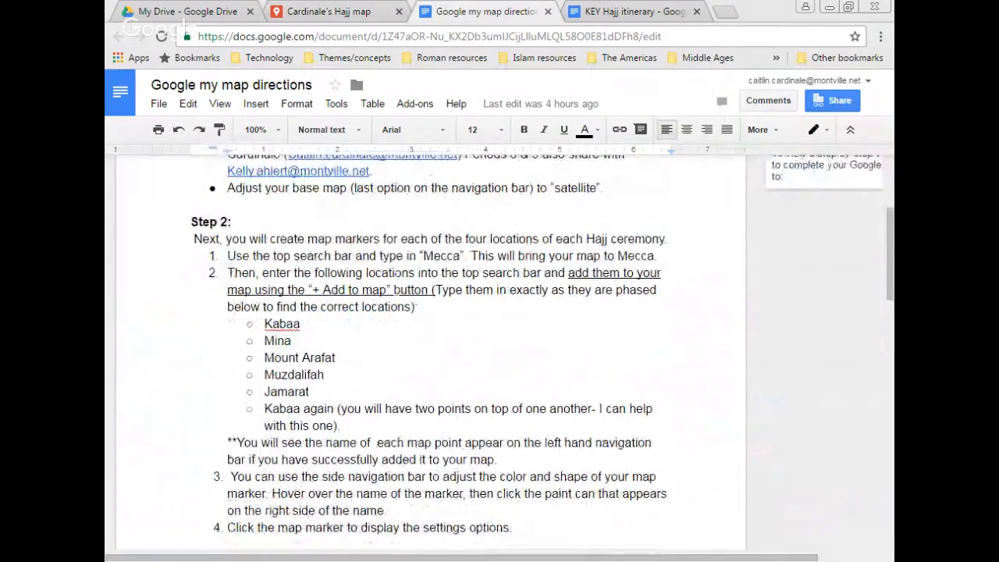
Step: Search 'mecca' to centre the satellite map on the city, then clear the search result
left_click(351, 11)
type("mecca")
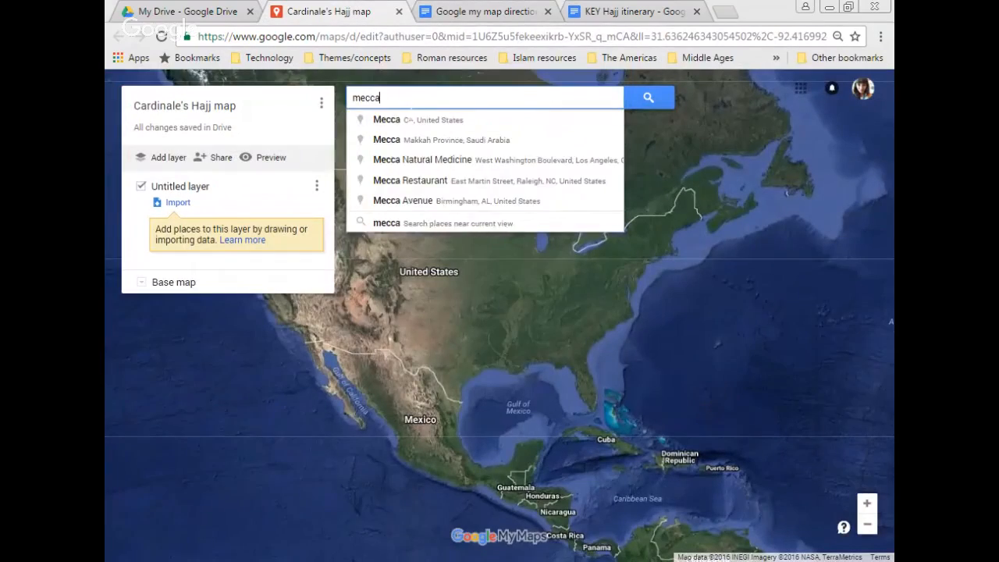
key("Return")
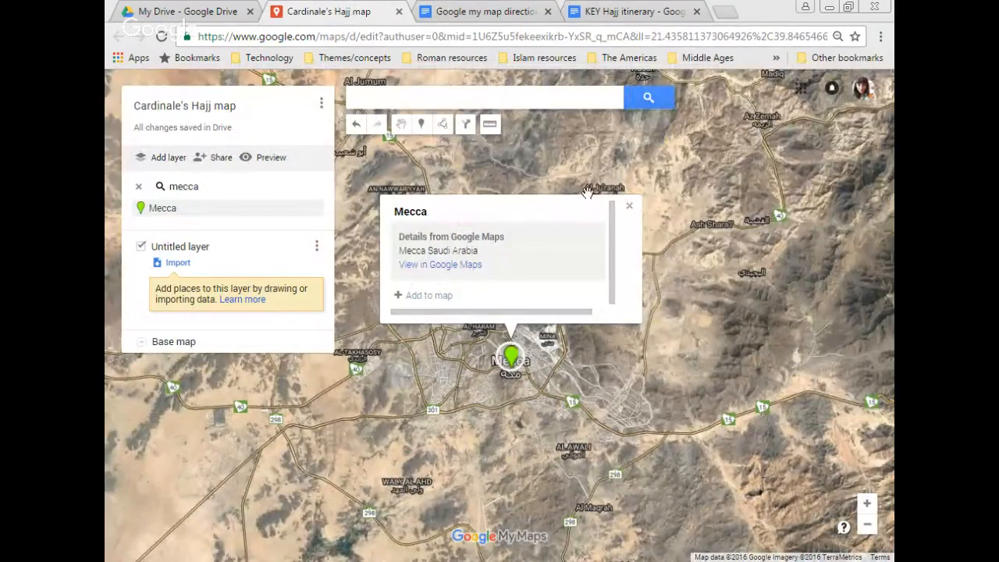
left_click(629, 206)
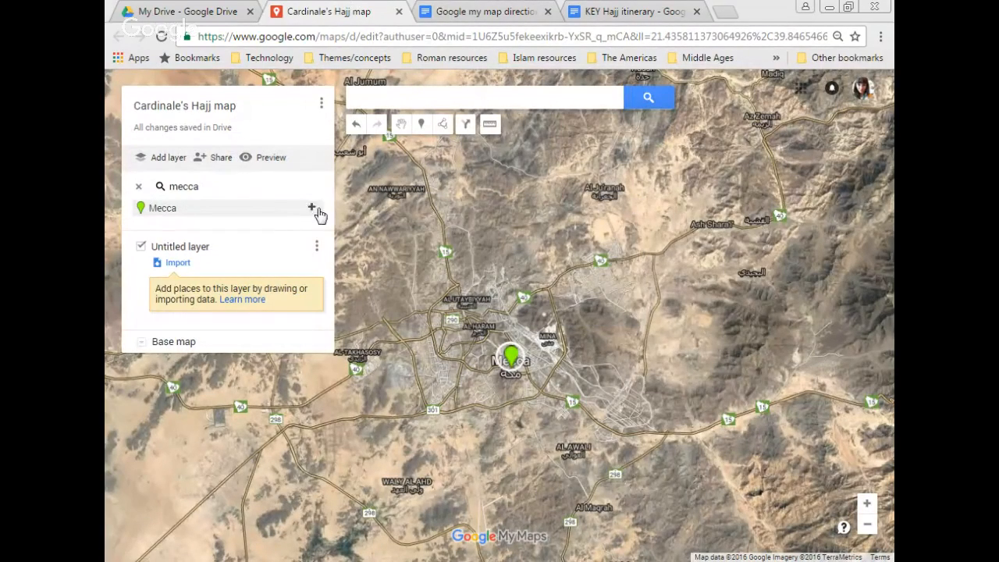
left_click(139, 187)
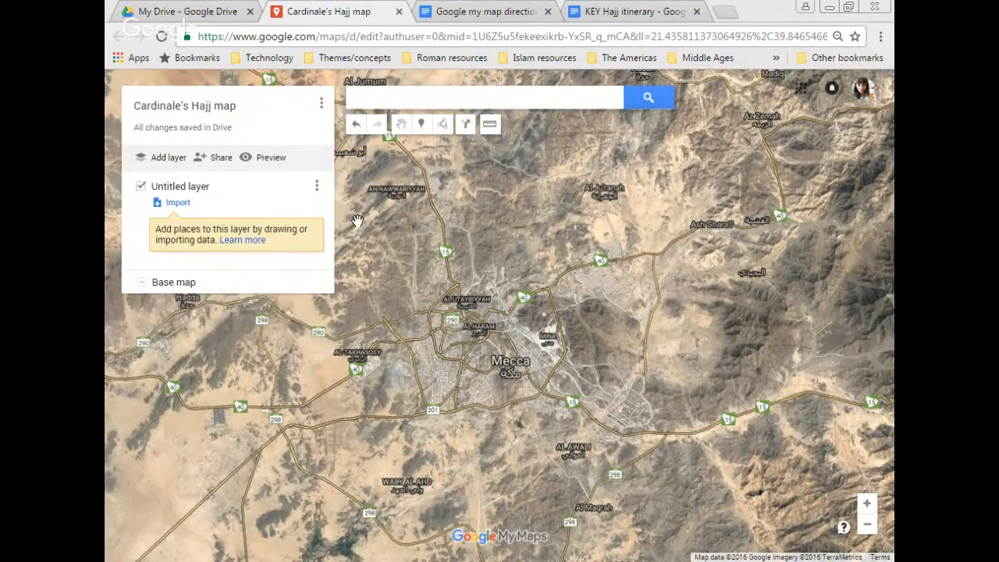
left_click(513, 14)
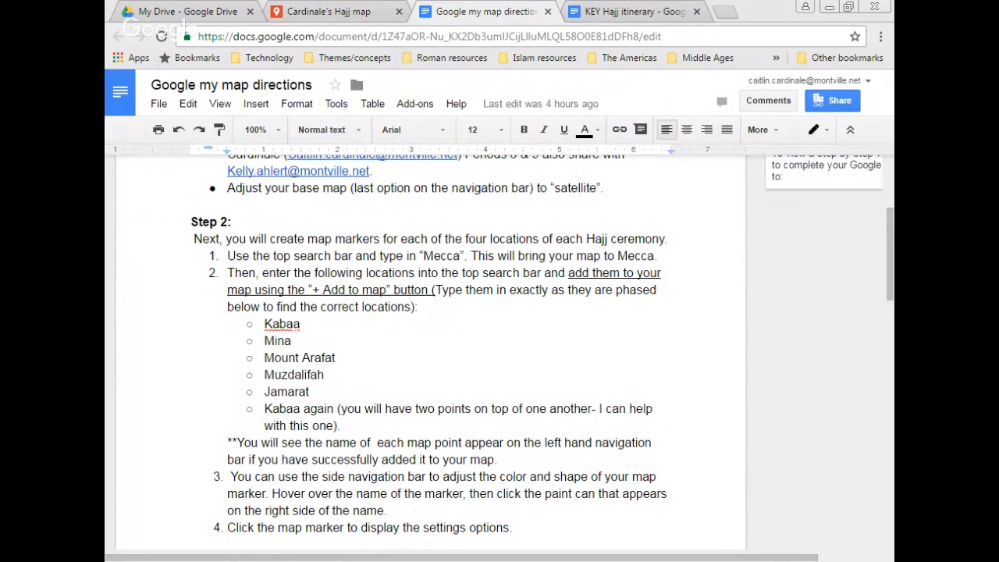
left_click(286, 323)
left_click(361, 9)
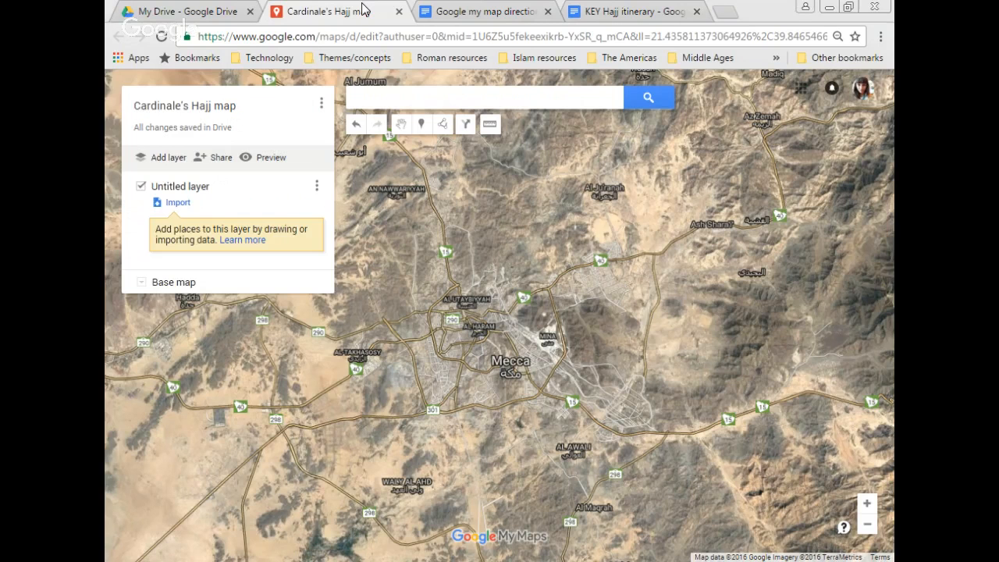
Step: Search for the Kaaba and add it as a marker without Google Maps details
type("kaaba")
key("Return")
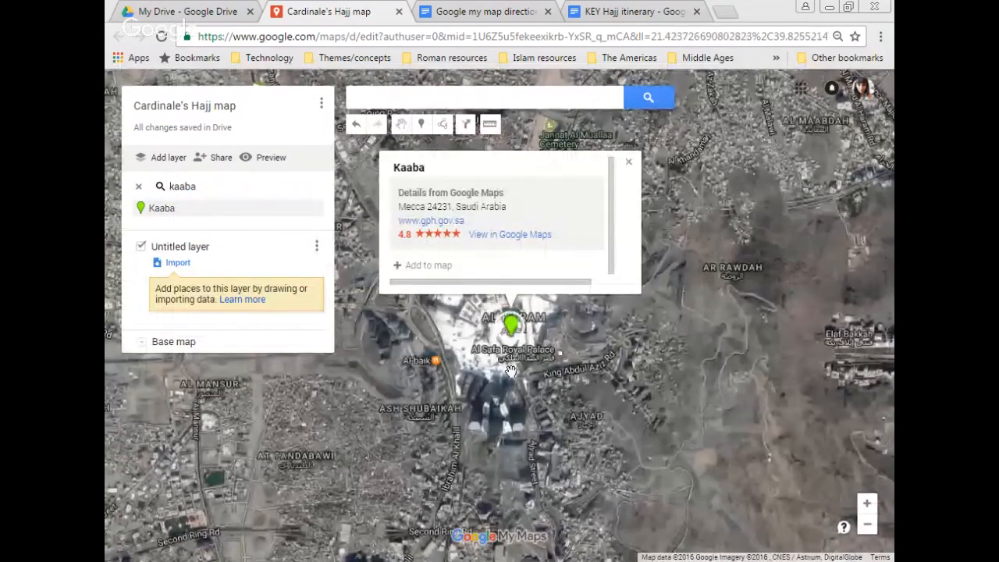
left_click_drag(509, 382, 509, 451)
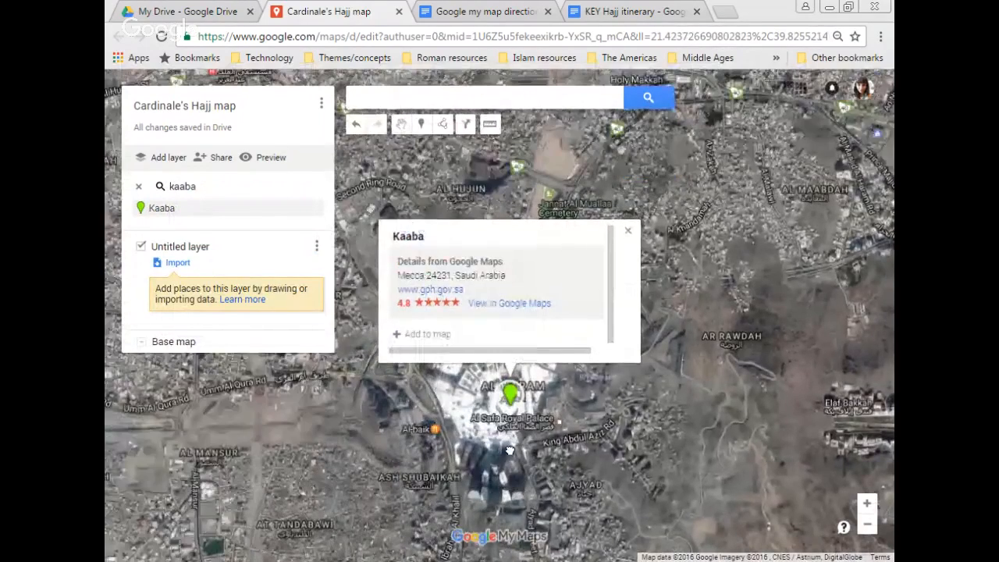
left_click(866, 505)
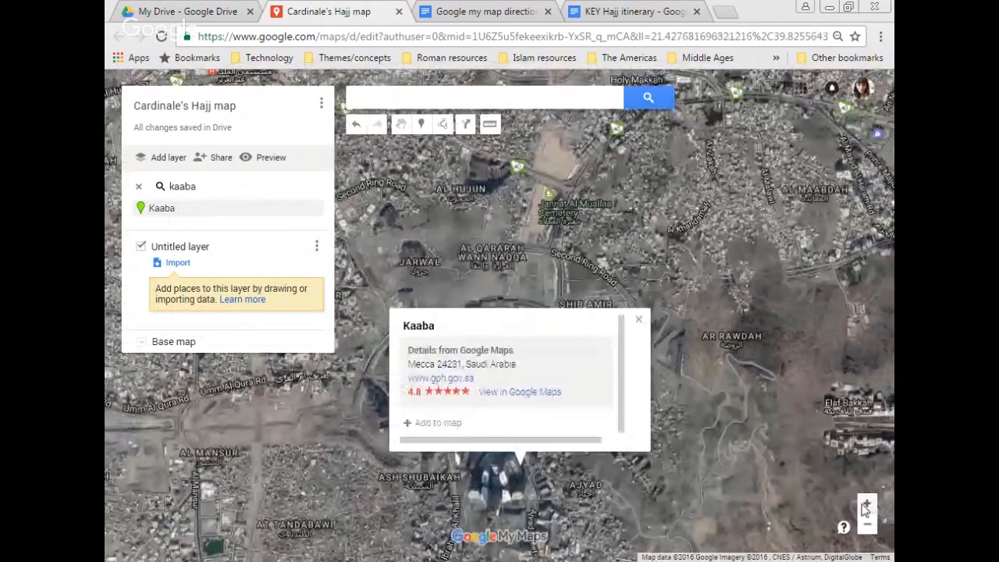
left_click(866, 505)
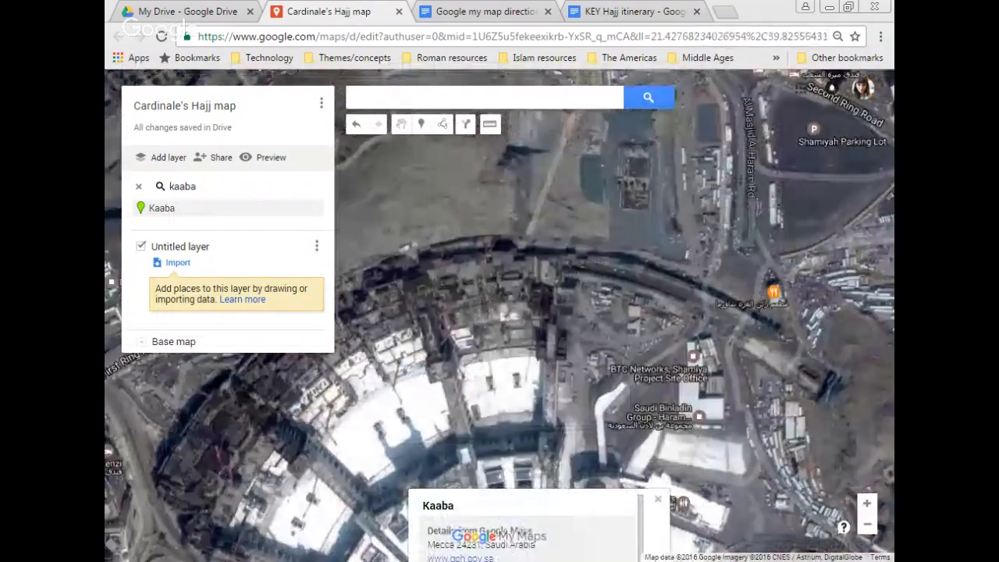
left_click_drag(535, 523, 502, 234)
left_click_drag(502, 468, 501, 429)
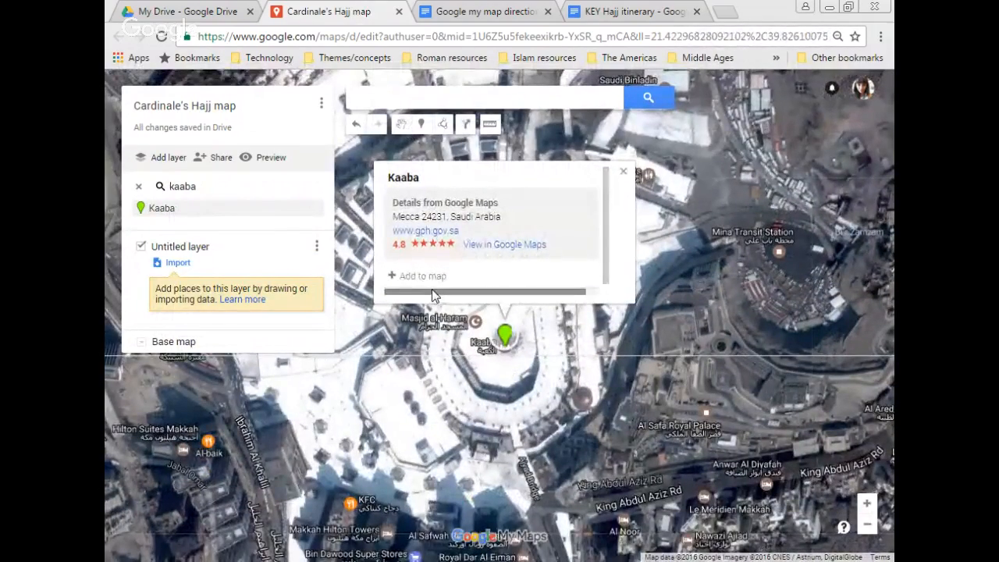
left_click(413, 279)
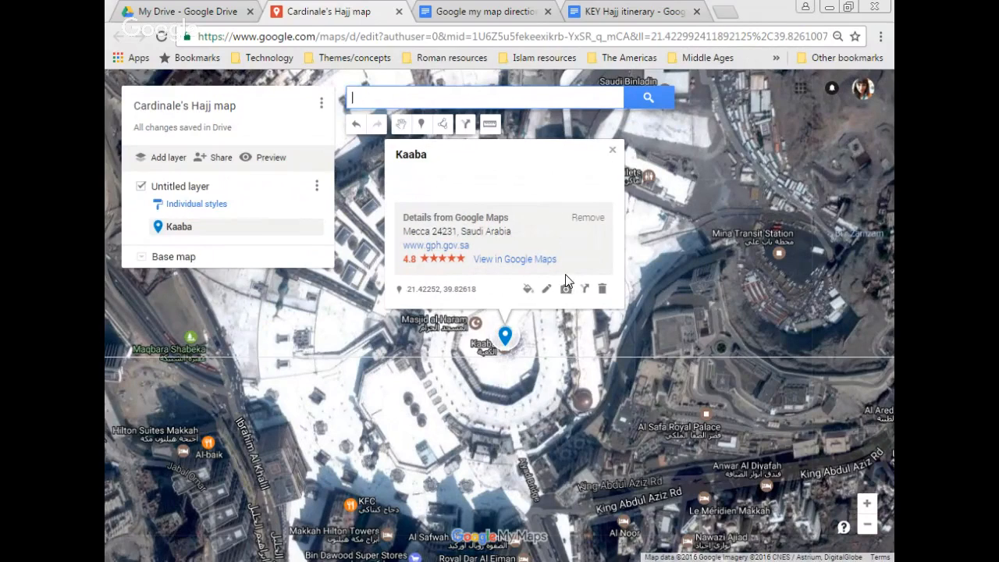
left_click(598, 223)
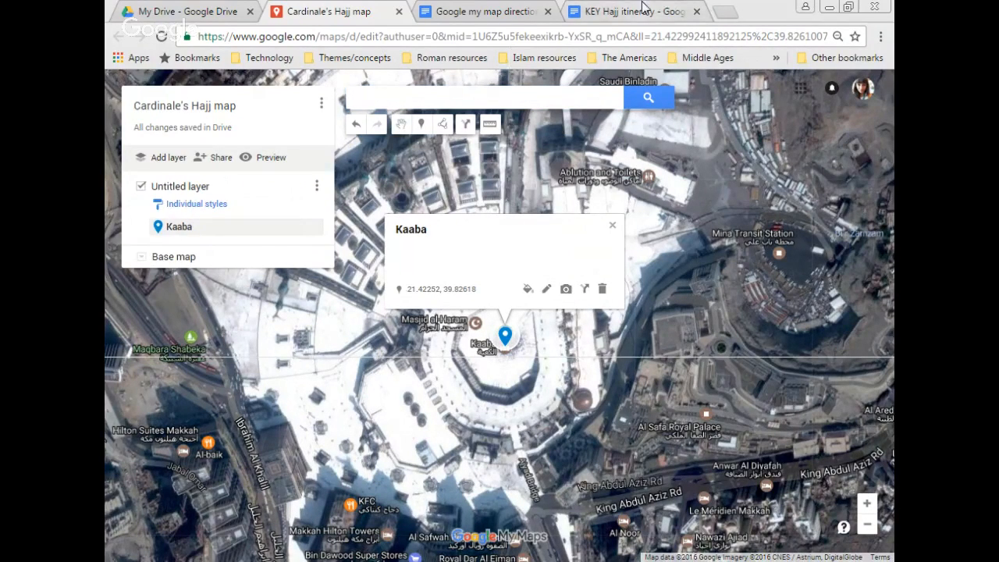
Step: Add Mina and Mount Arafat as markers, removing their Google Maps details
left_click(375, 103)
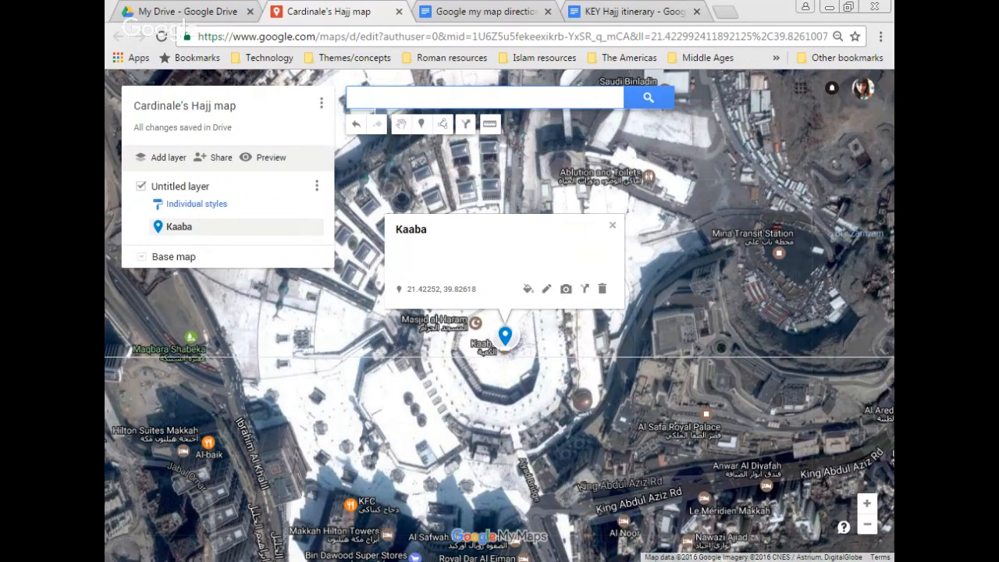
type("mina")
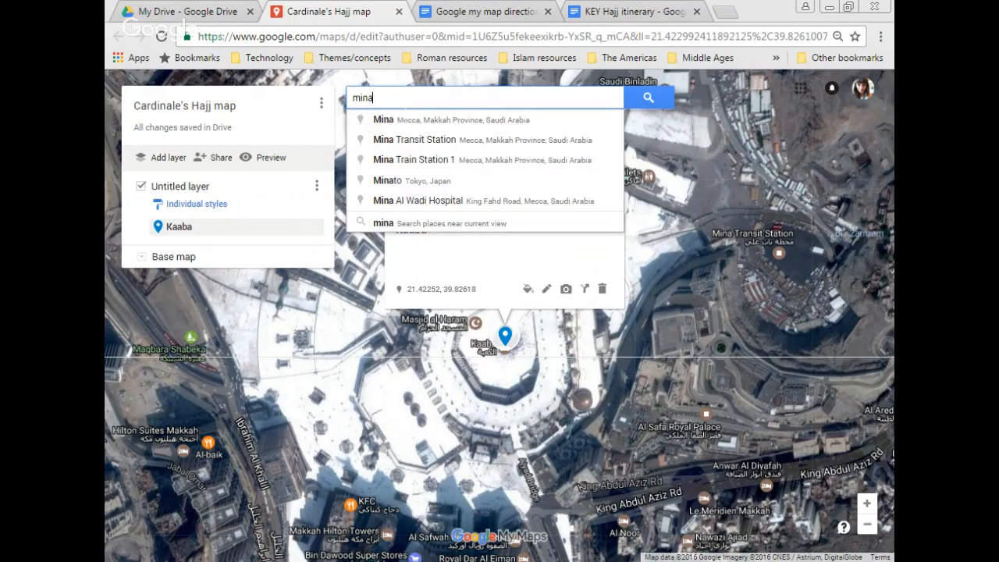
key("Return")
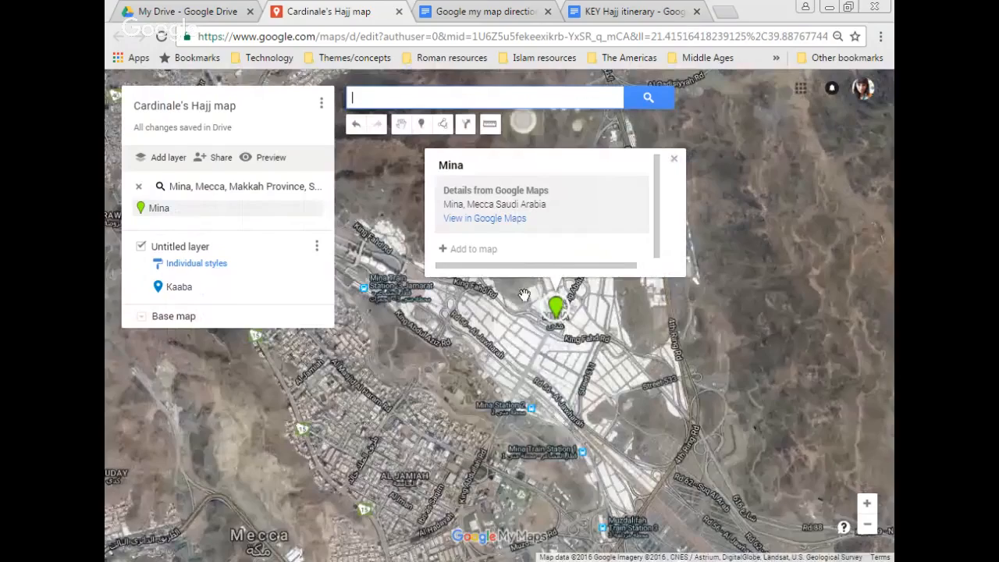
left_click(468, 248)
left_click(635, 219)
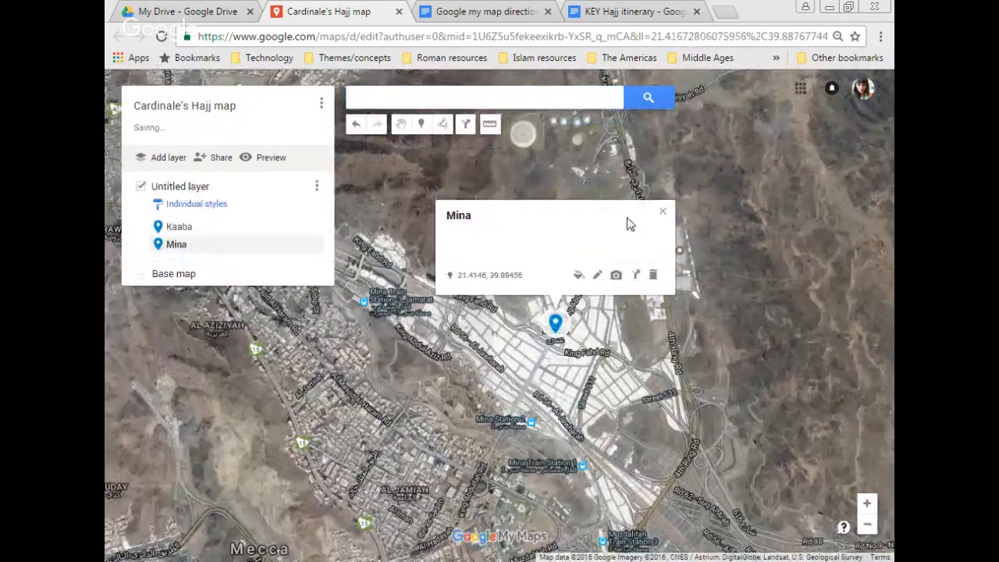
type("mount a")
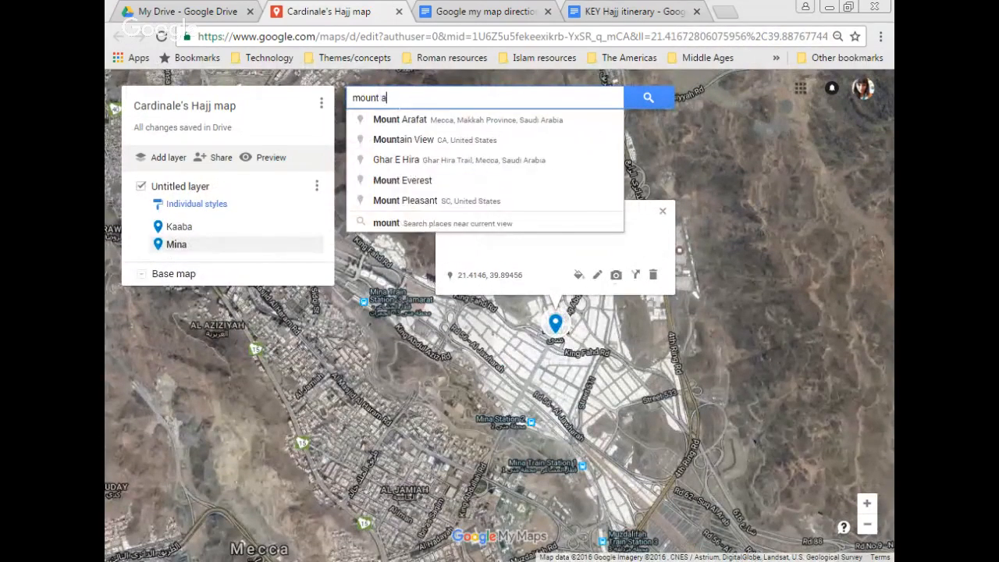
key("Return")
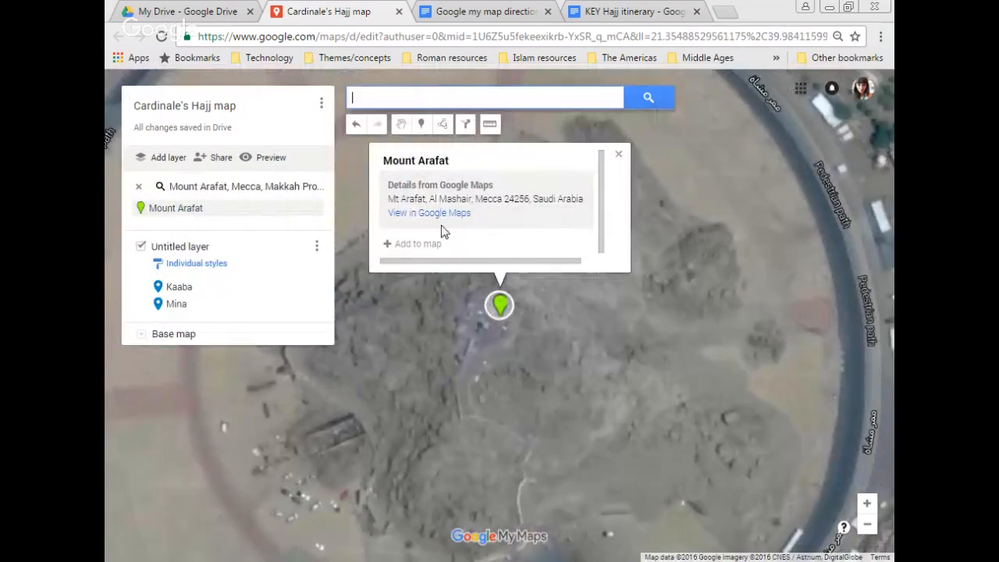
left_click(437, 244)
left_click(591, 220)
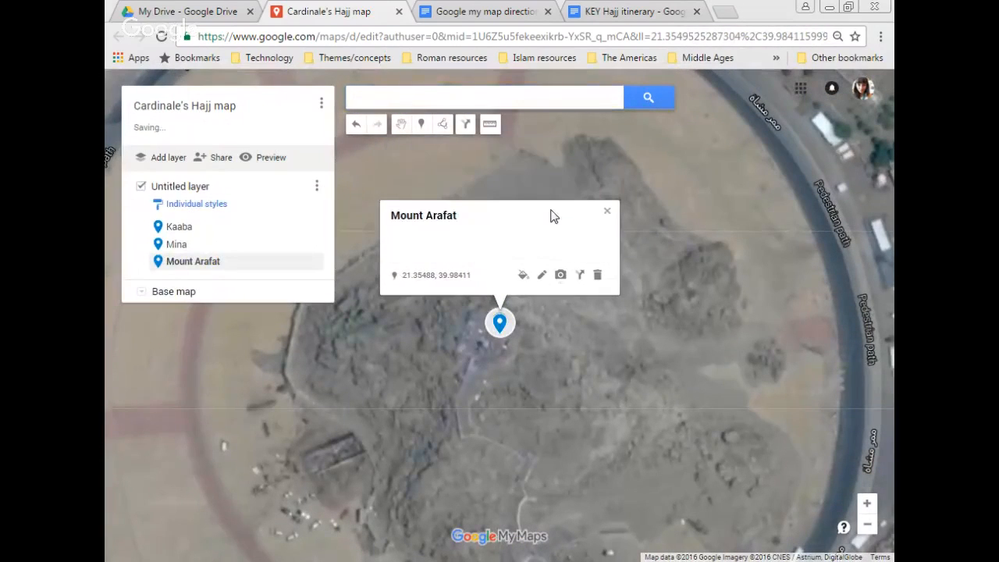
Step: Add Muzdalifa and Jamarat as markers from the search suggestions
left_click(427, 106)
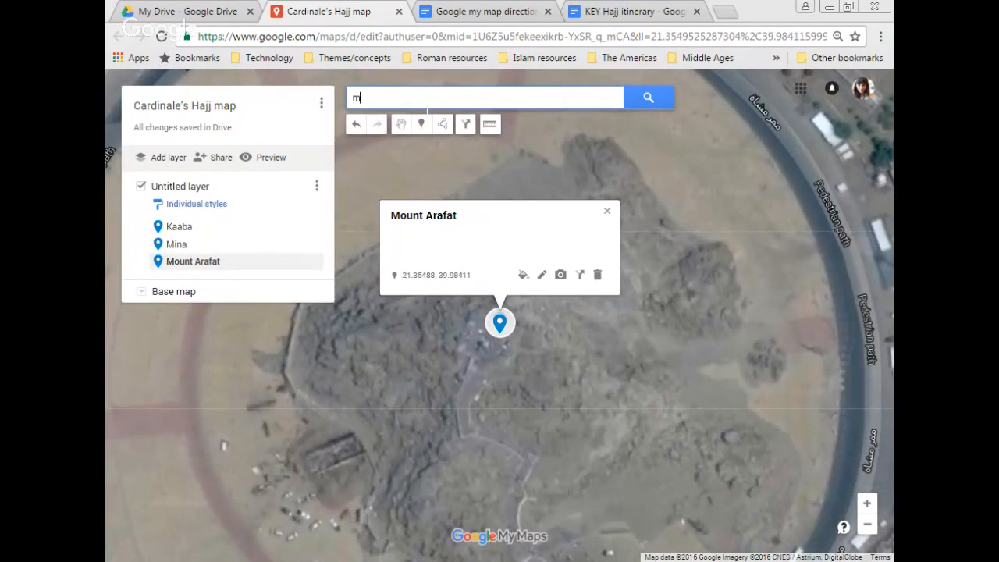
type("Muzadalifa")
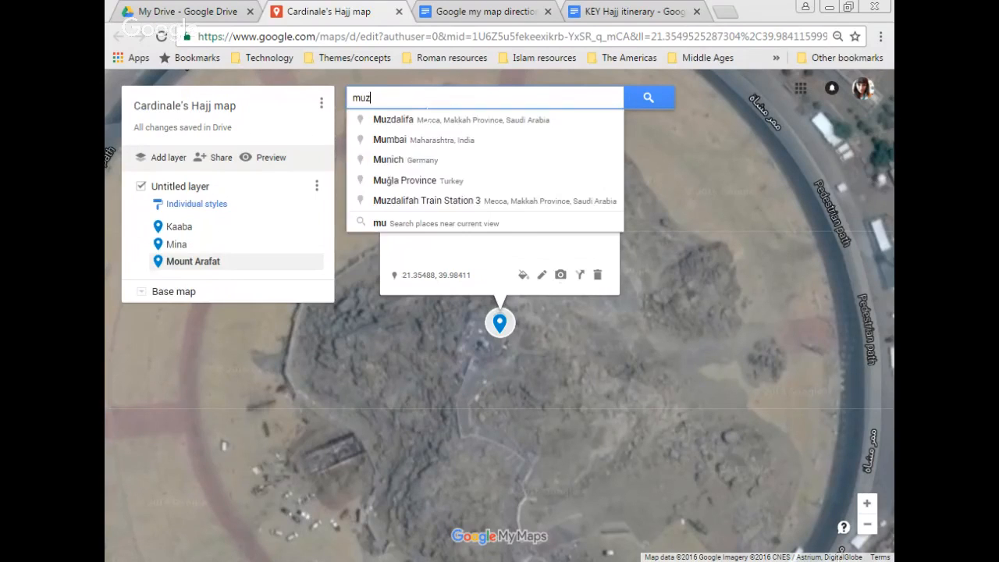
left_click(492, 122)
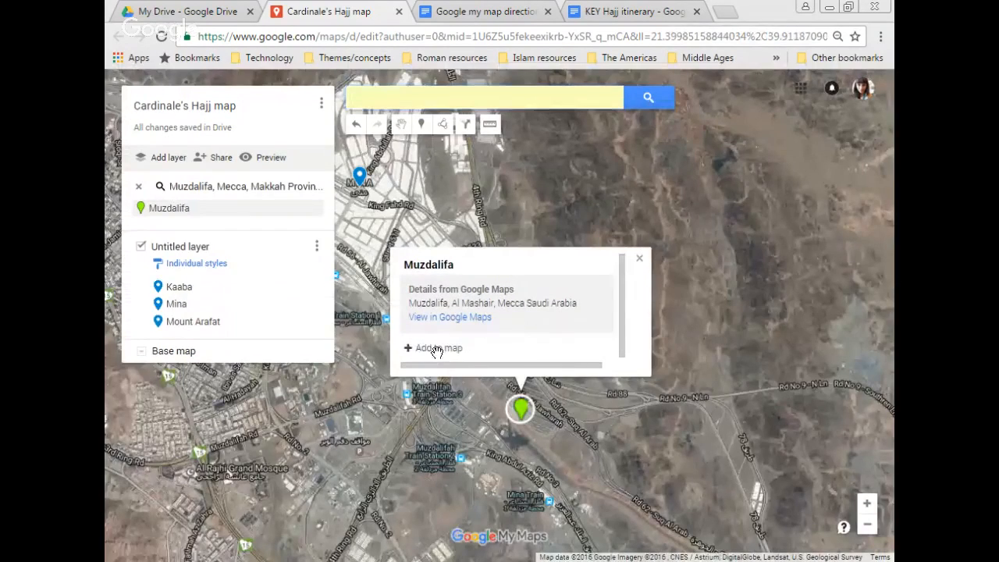
left_click(407, 348)
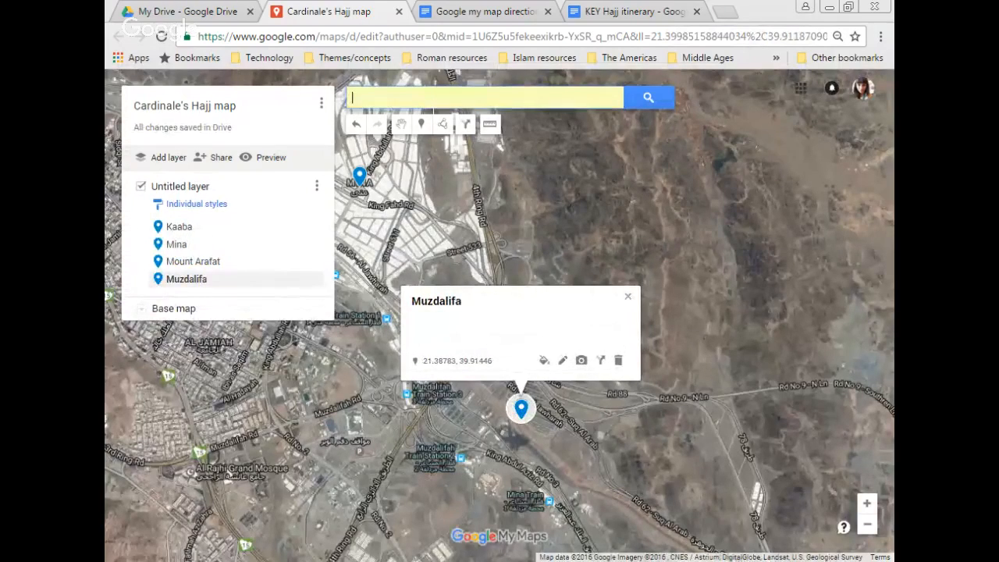
type("jama")
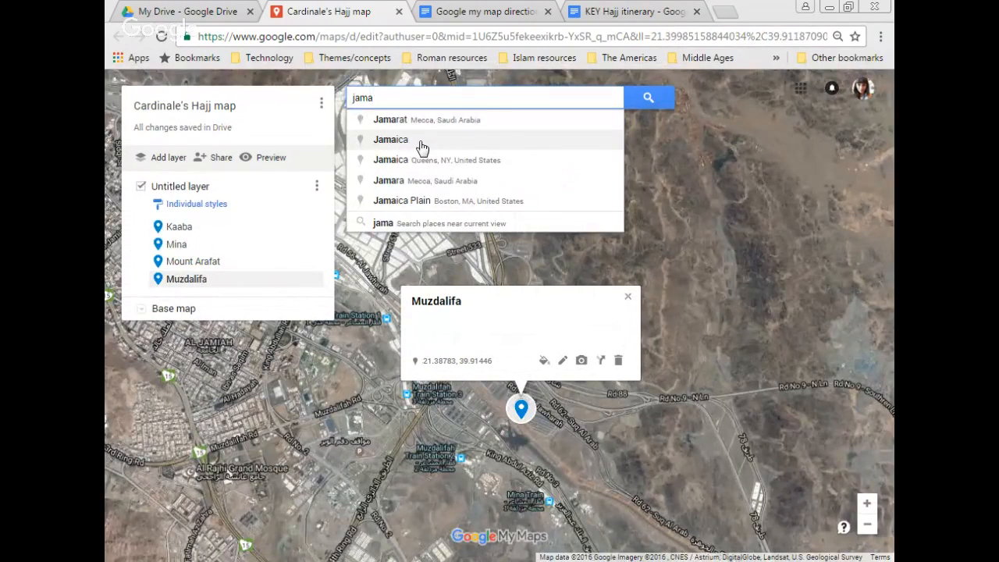
type("rat")
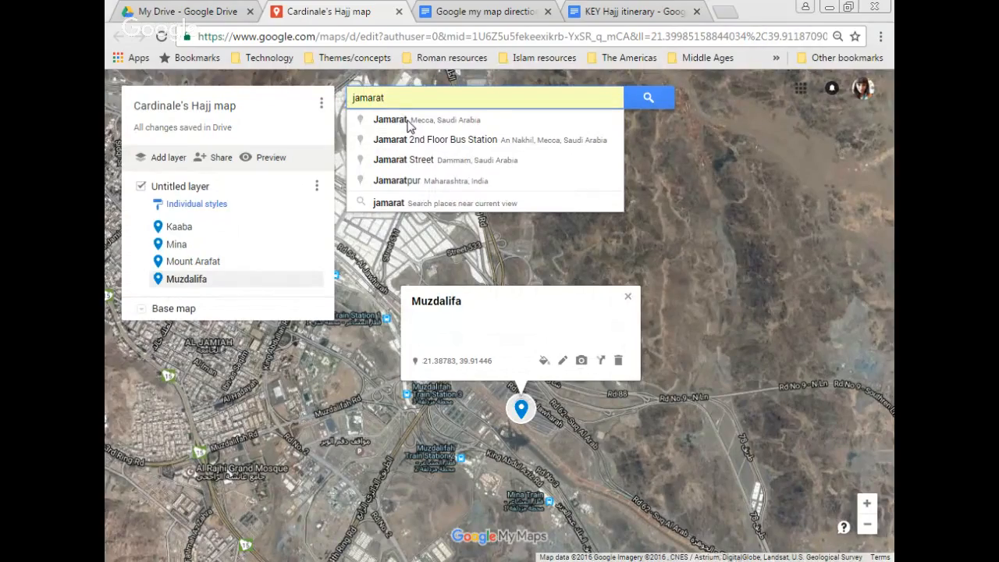
left_click(409, 127)
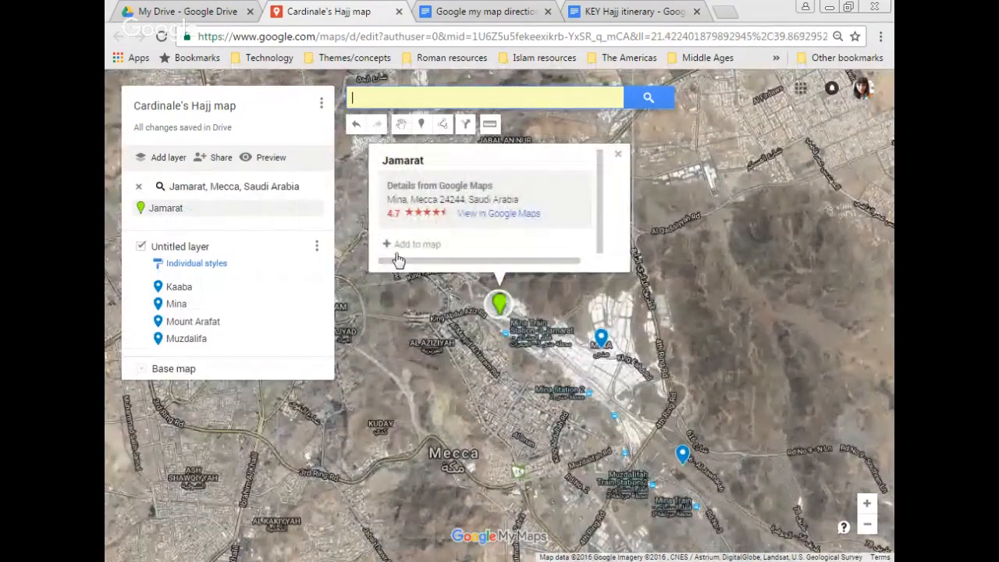
left_click(400, 245)
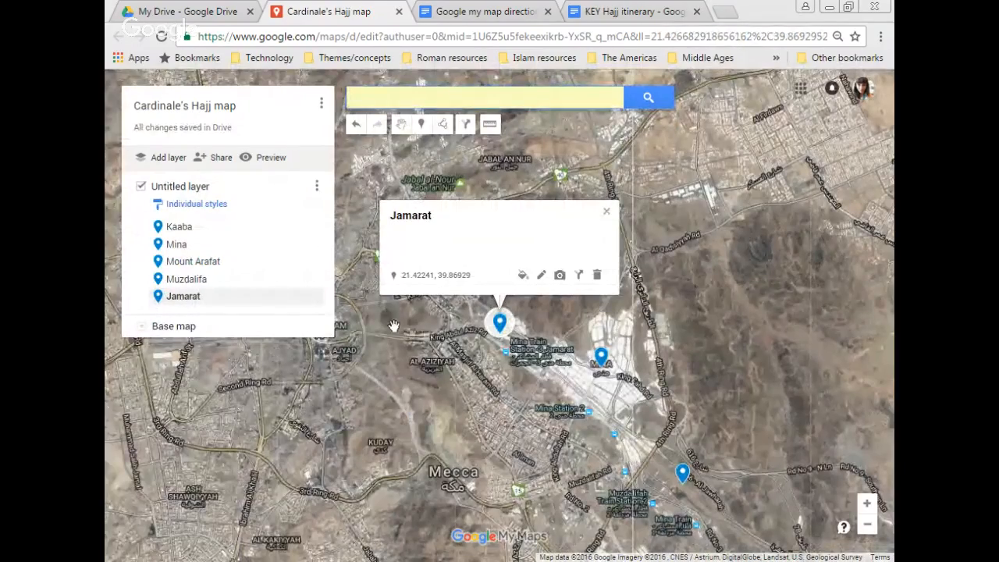
mouse_move(394, 325)
left_mouse_down()
mouse_move(434, 364)
mouse_move(477, 354)
left_mouse_up()
Step: Zoom in and centre the map on the Grand Mosque around the Kaaba
left_click(410, 352)
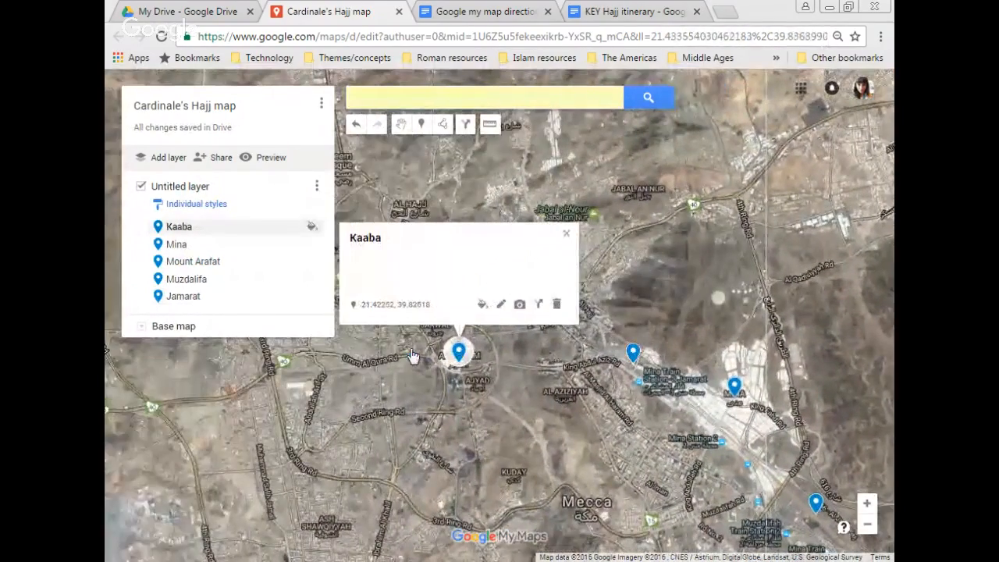
left_click_drag(463, 389, 476, 374)
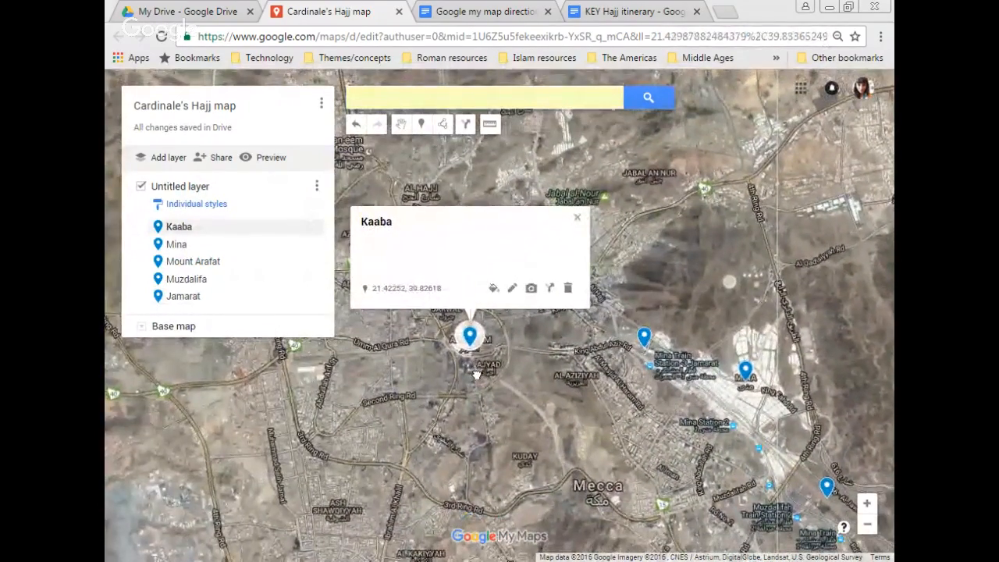
left_click(476, 374)
scroll(476, 374, "up", 3)
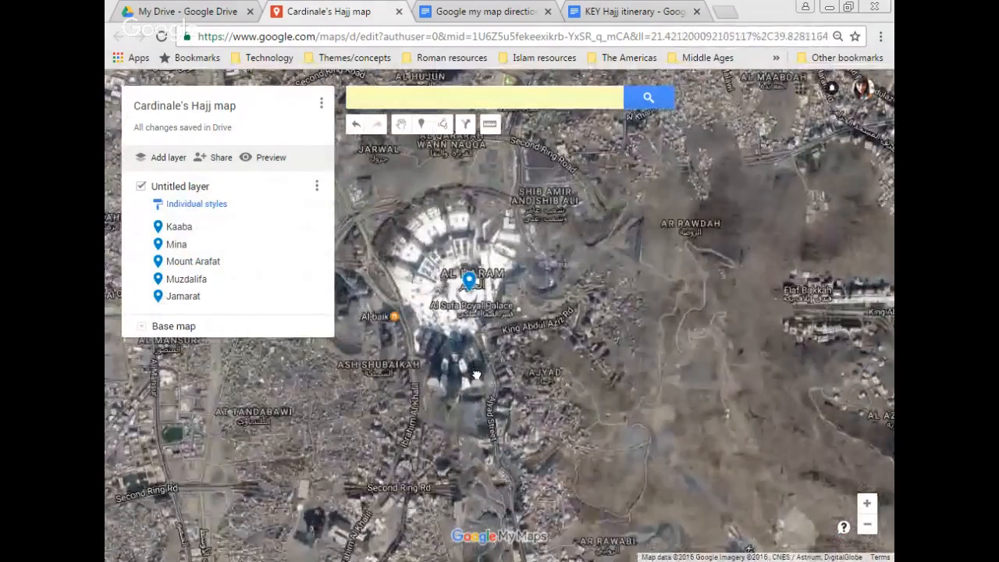
scroll(477, 375, "up", 1)
left_click_drag(465, 268, 472, 373)
scroll(472, 331, "up", 1)
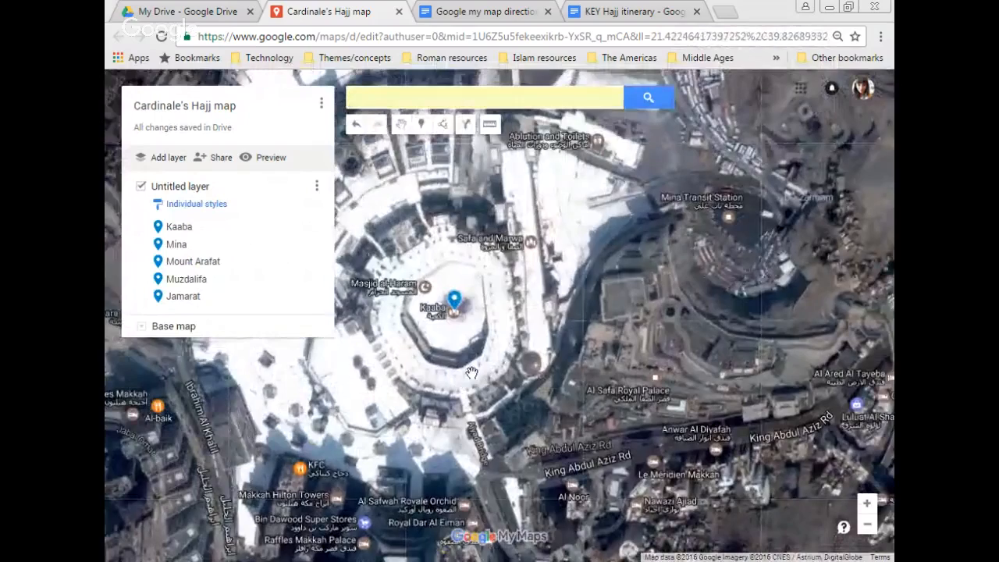
scroll(471, 373, "up", 1)
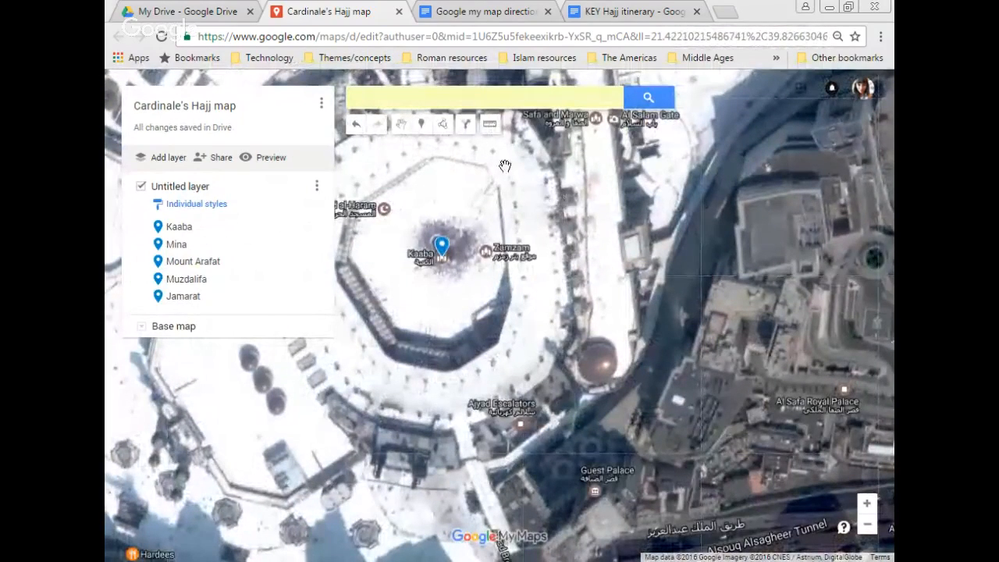
Step: Place a new marker beside the Kaaba and name it Kaaba
left_click(421, 125)
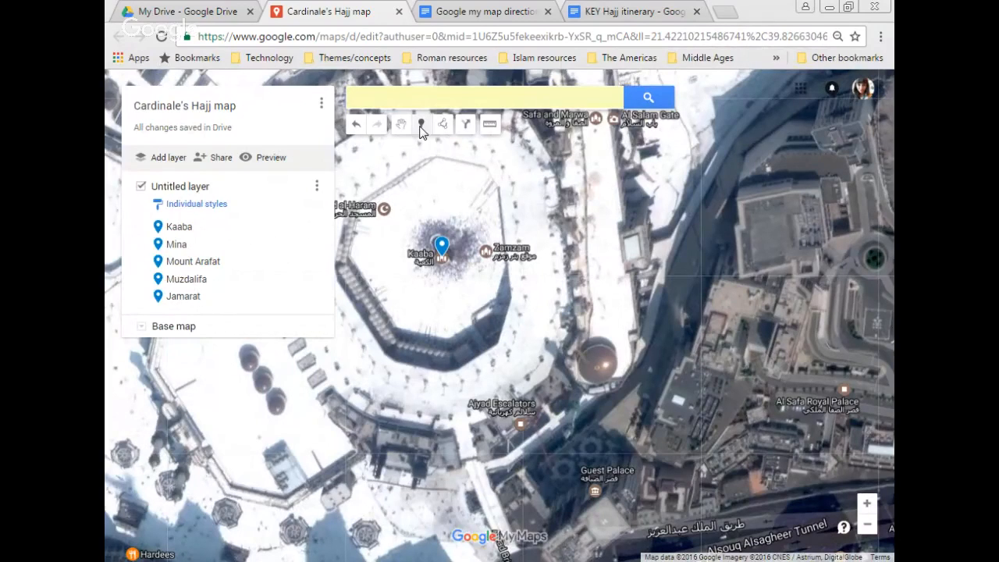
left_click(490, 197)
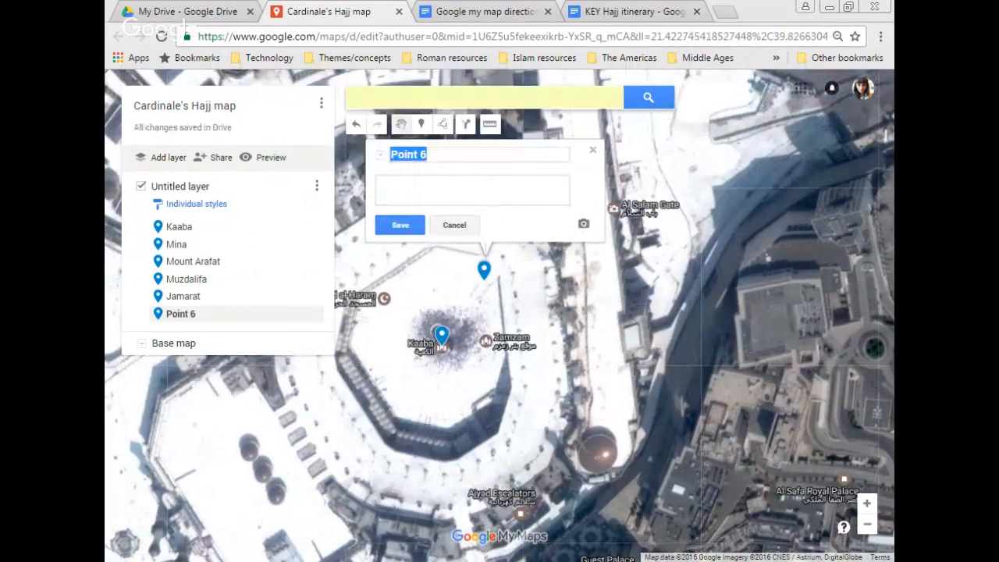
type("Kaaba")
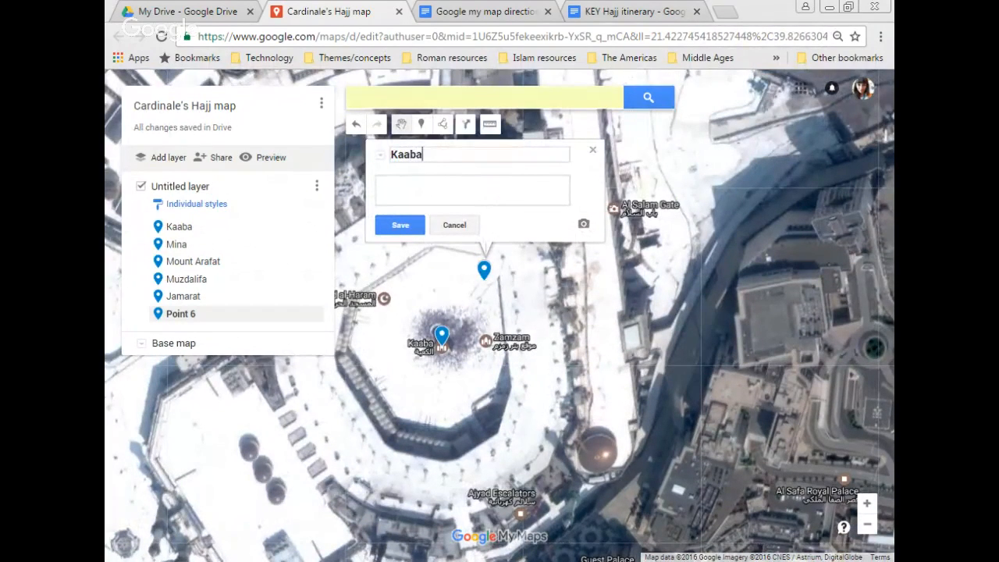
left_click(412, 224)
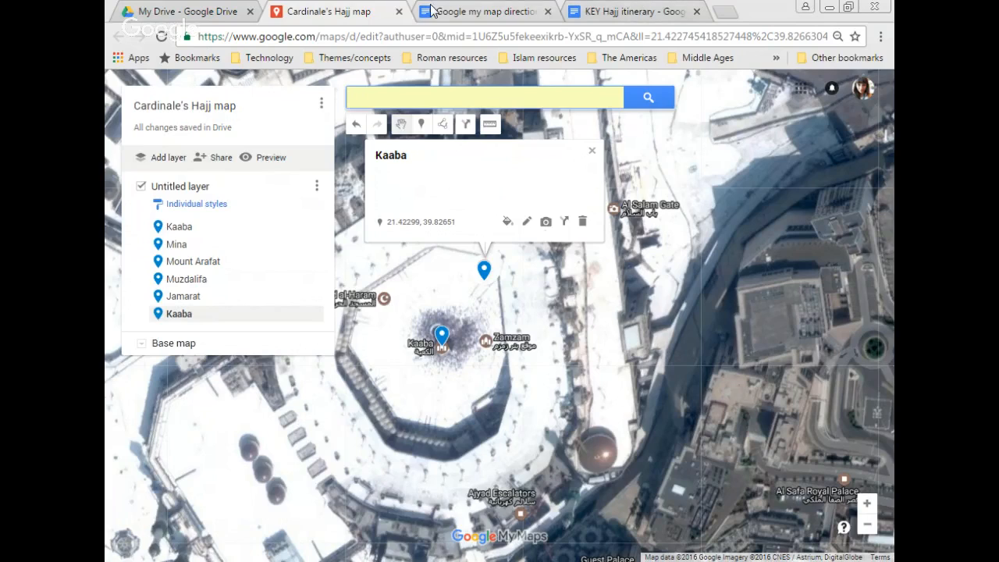
left_click(484, 11)
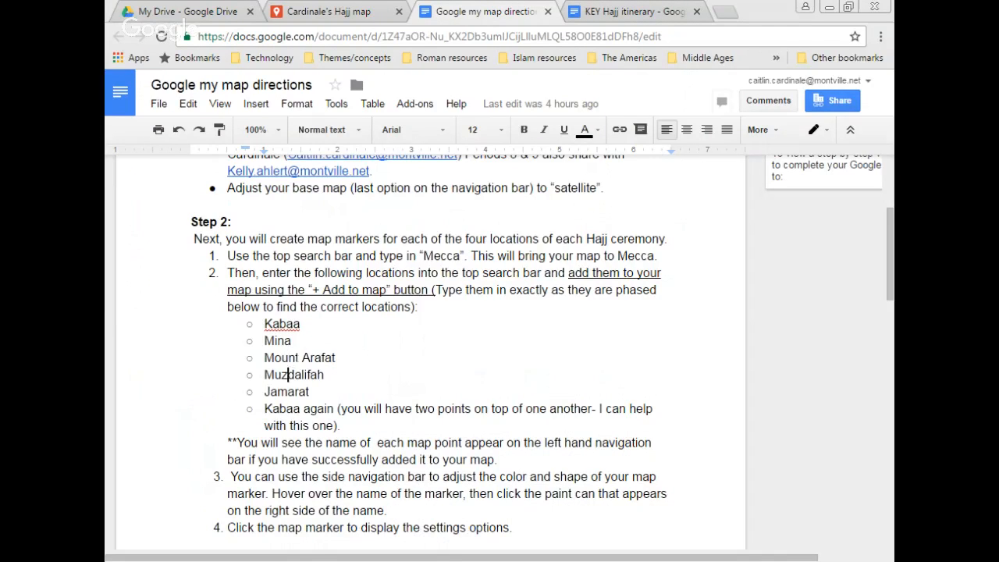
Step: Read step 3 of the directions on marker colour and shape, then return to the map
key("Down")
key("Down")
key("Down")
key("Down")
key("Down")
key("Down")
key("Down")
key("Down")
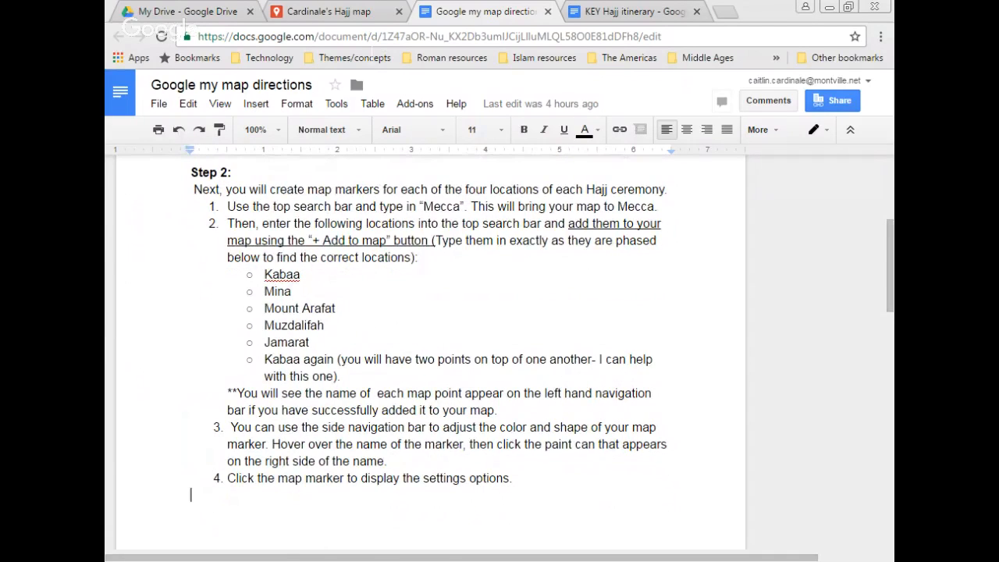
left_click(370, 10)
Step: Give the first Kaaba marker an orange star icon and Mina a star icon
left_click(200, 227)
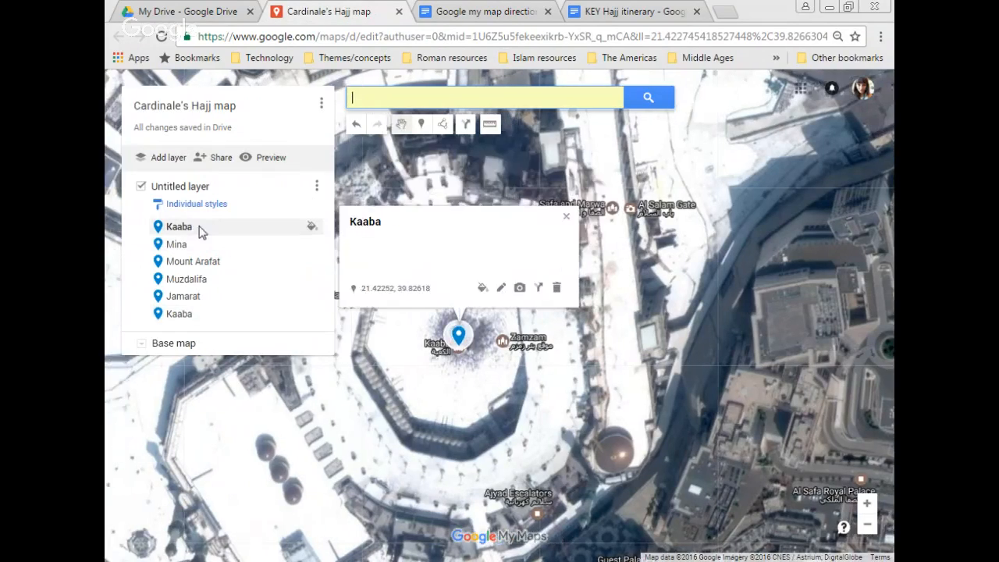
left_click(312, 228)
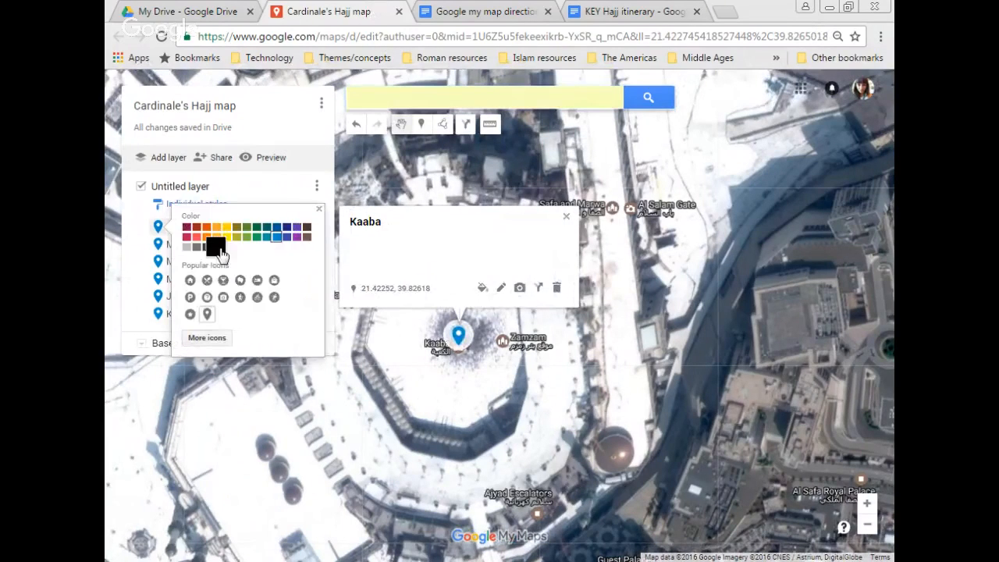
left_click(209, 227)
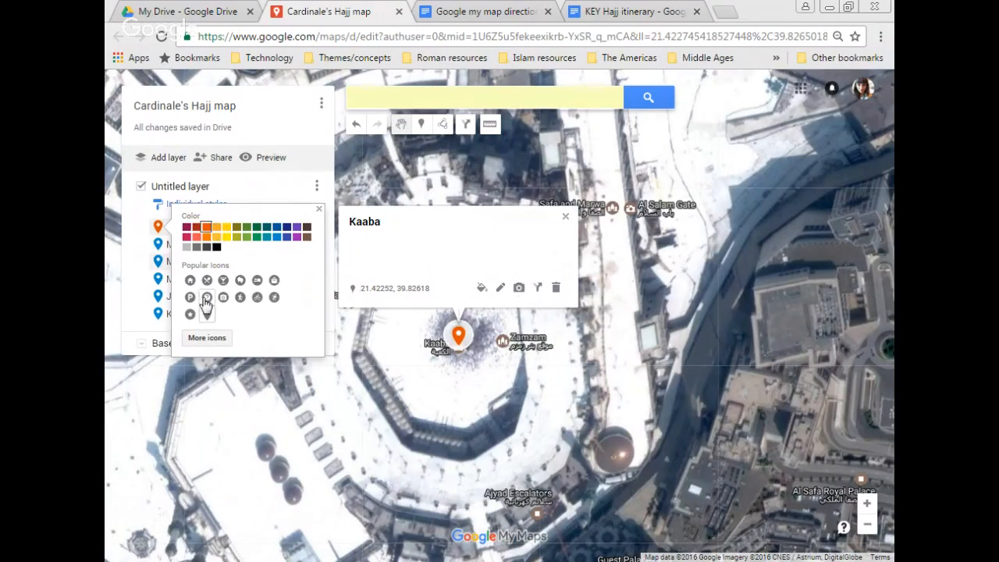
left_click(191, 314)
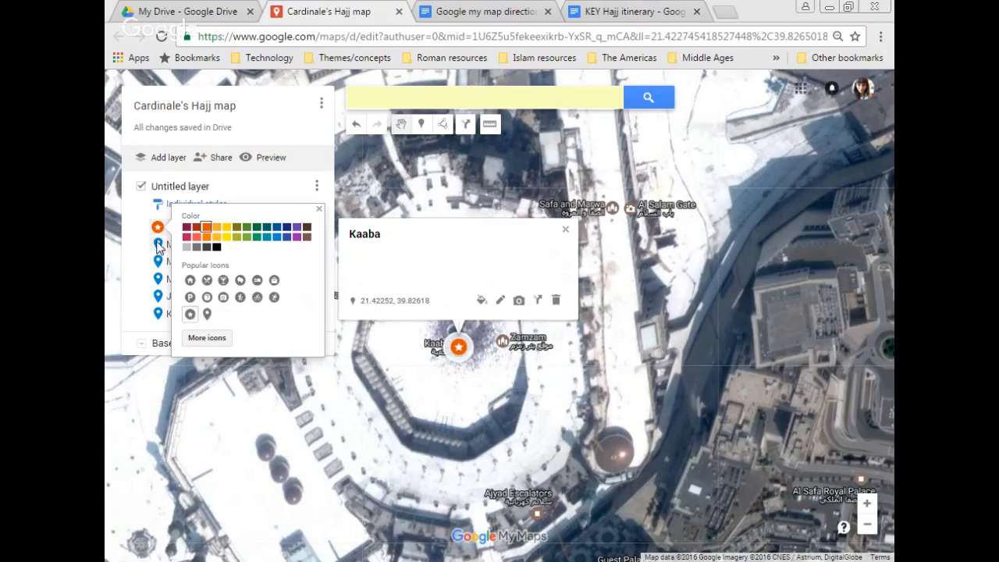
left_click(162, 245)
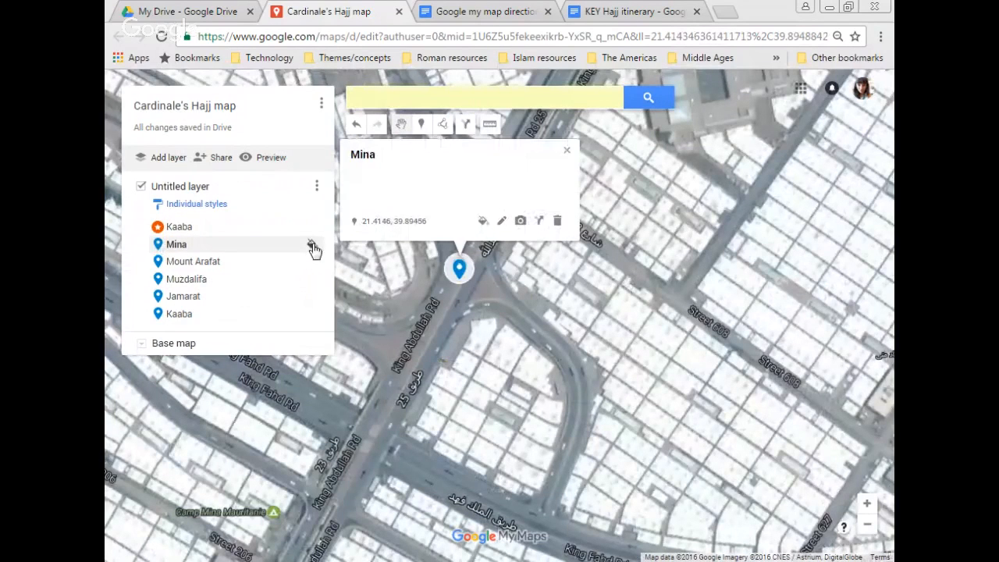
left_click(313, 246)
left_click(194, 331)
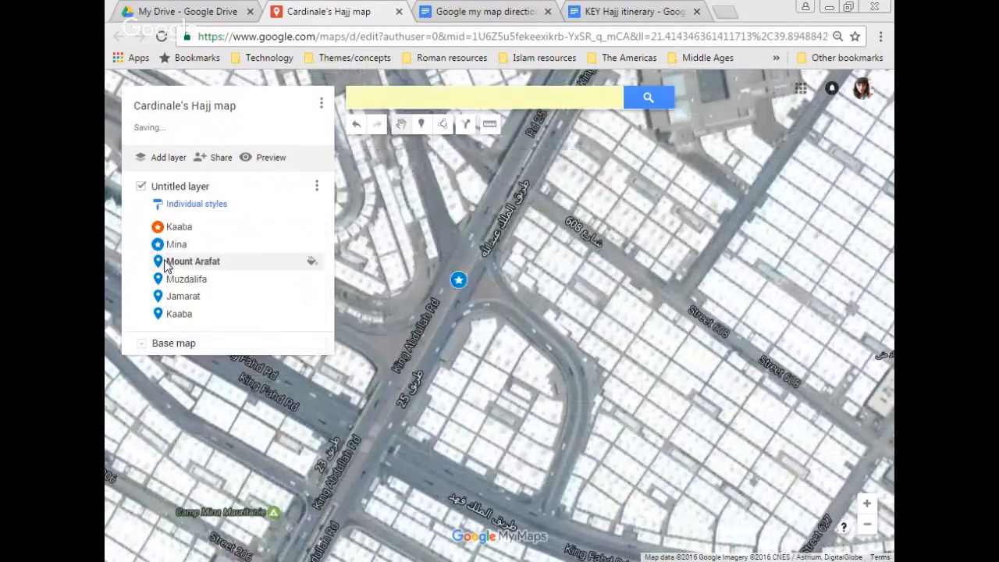
Step: Style Mount Arafat with a yellow star and Muzdalifa with a green star
left_click(166, 263)
left_click(311, 262)
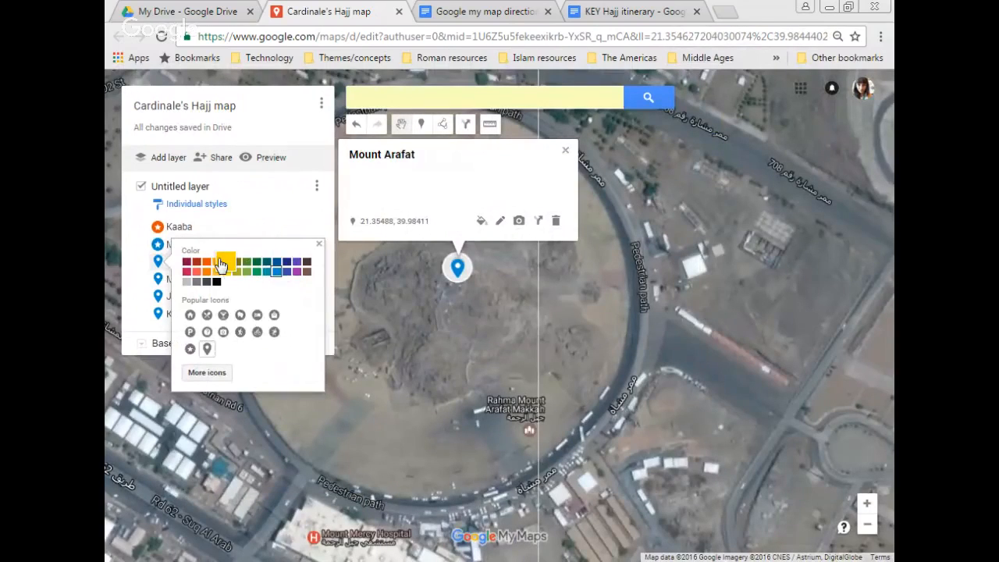
left_click(223, 262)
left_click(190, 349)
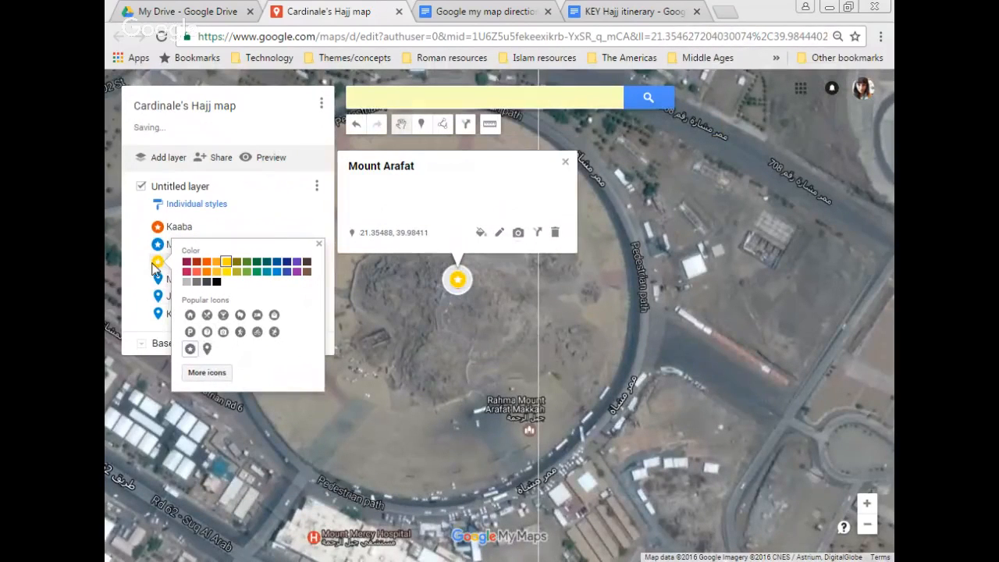
left_click(160, 279)
left_click(314, 280)
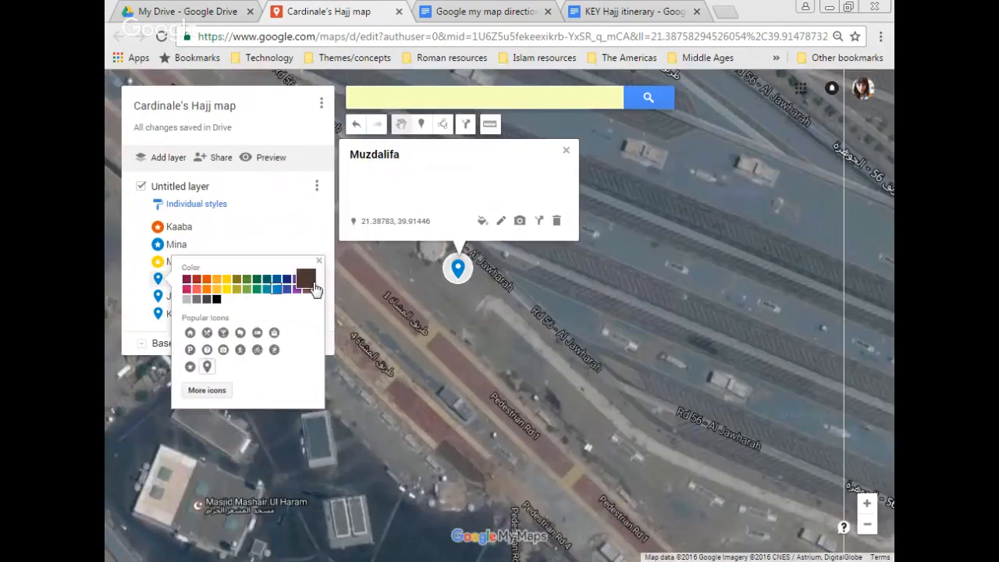
left_click(247, 279)
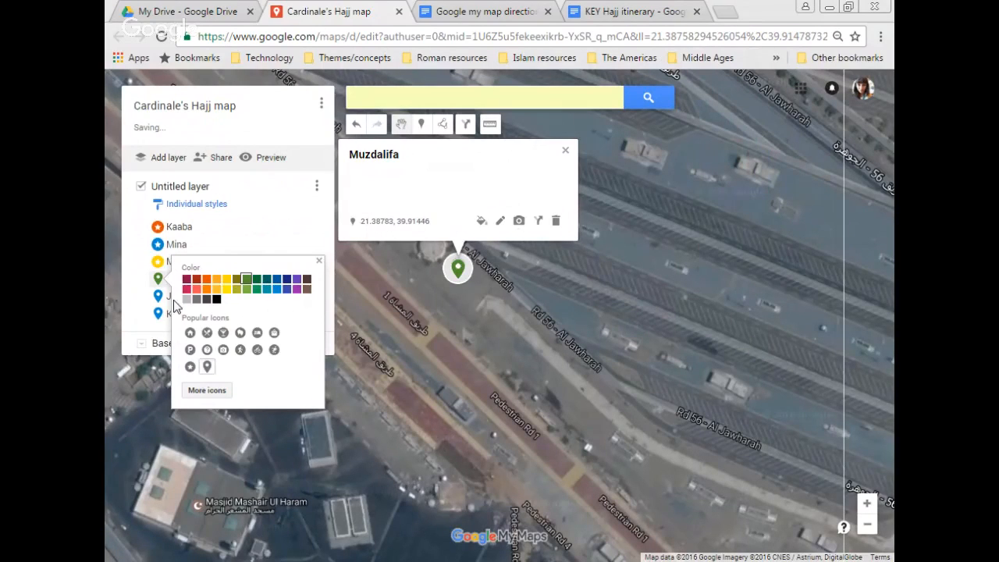
left_click(190, 366)
Step: Style Jamarat with a purple star and the second Kaaba marker with a green star
left_click(326, 296)
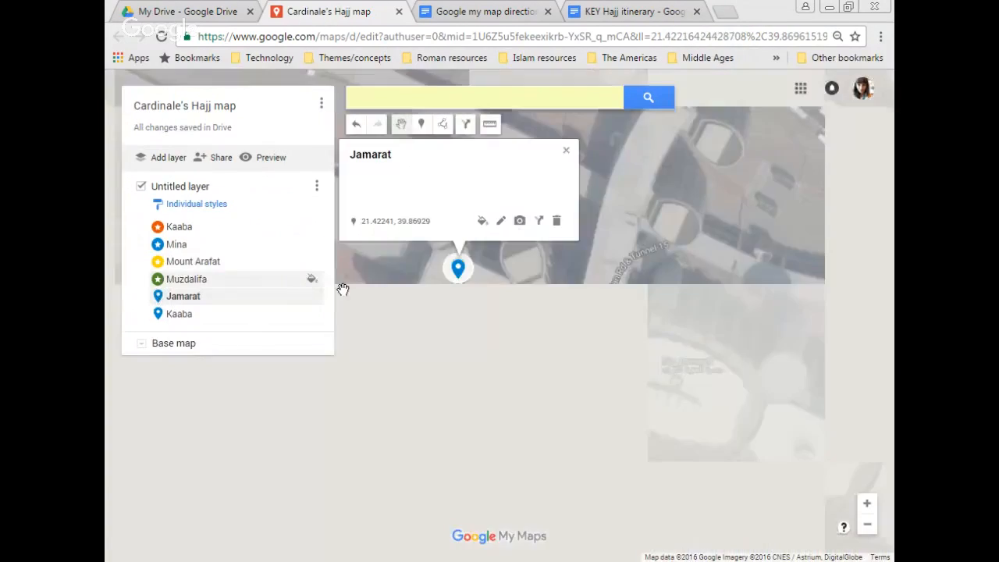
left_click(315, 297)
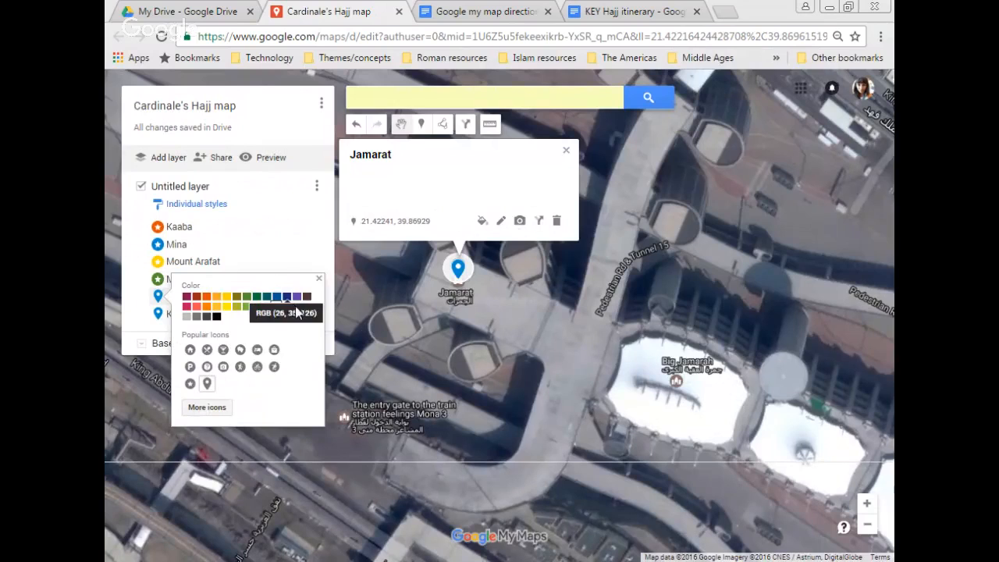
left_click(297, 306)
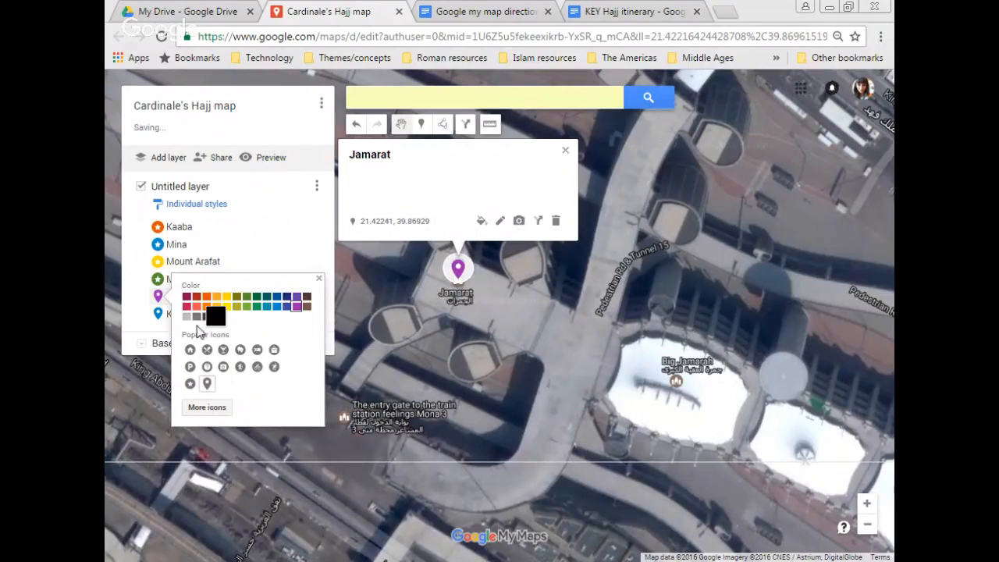
left_click(190, 383)
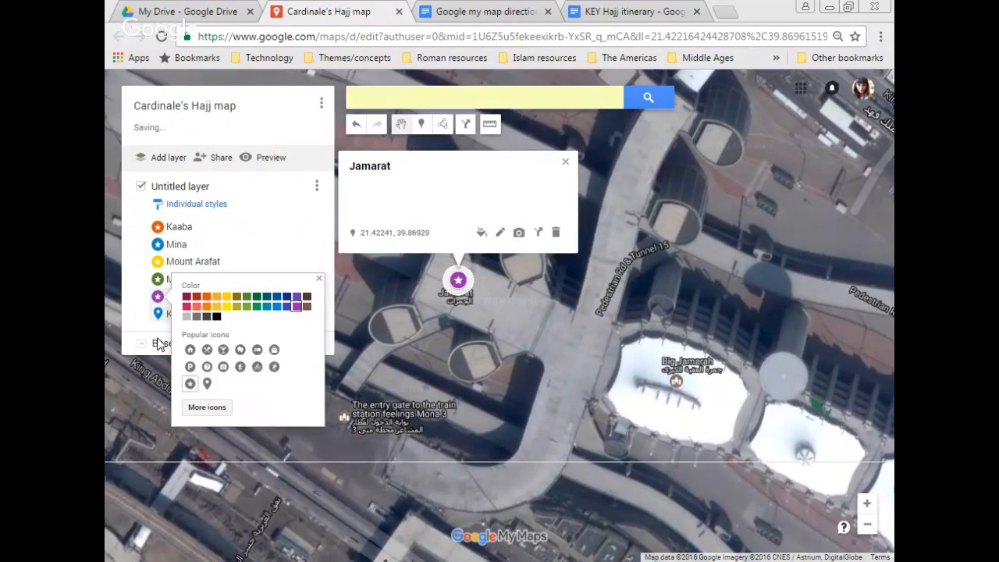
left_click(173, 313)
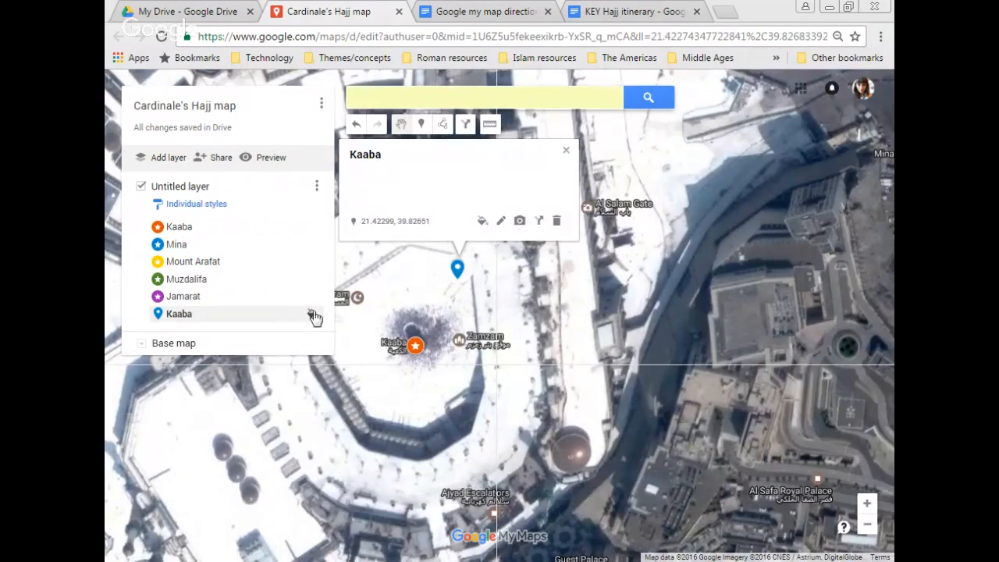
left_click(313, 316)
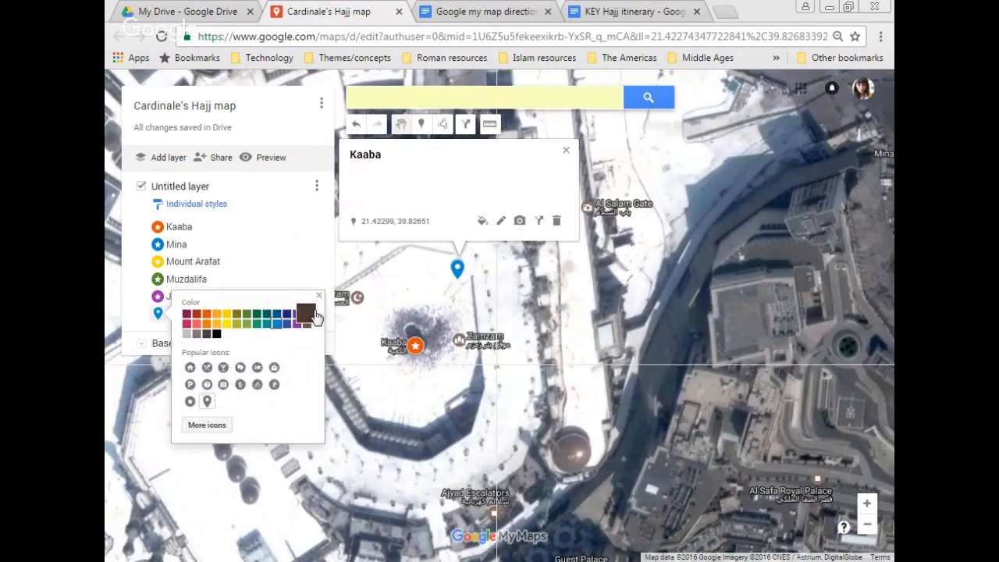
left_click(260, 325)
left_click(189, 401)
Step: Zoom out until all six starred markers around Mecca are visible
left_click(208, 427)
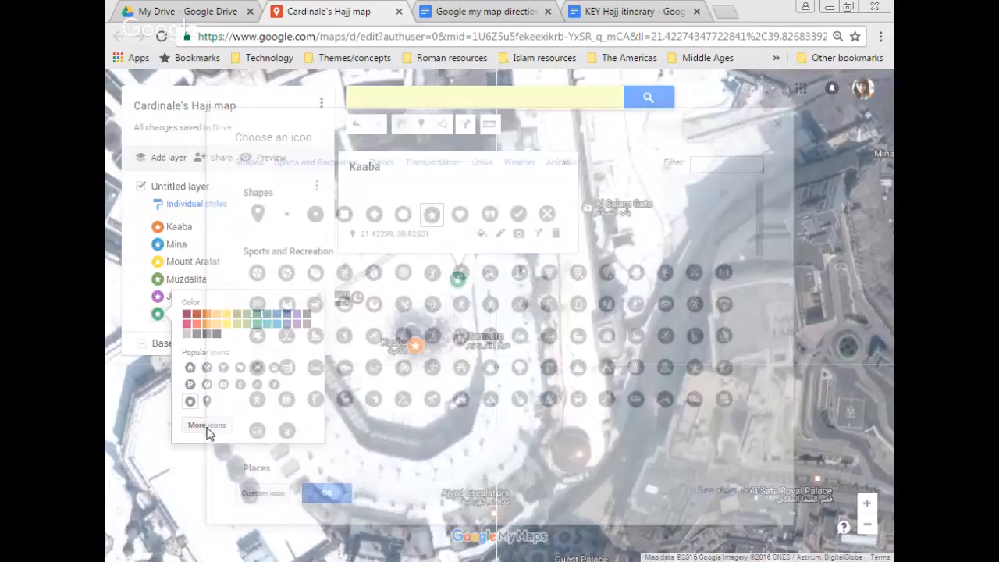
left_click(326, 492)
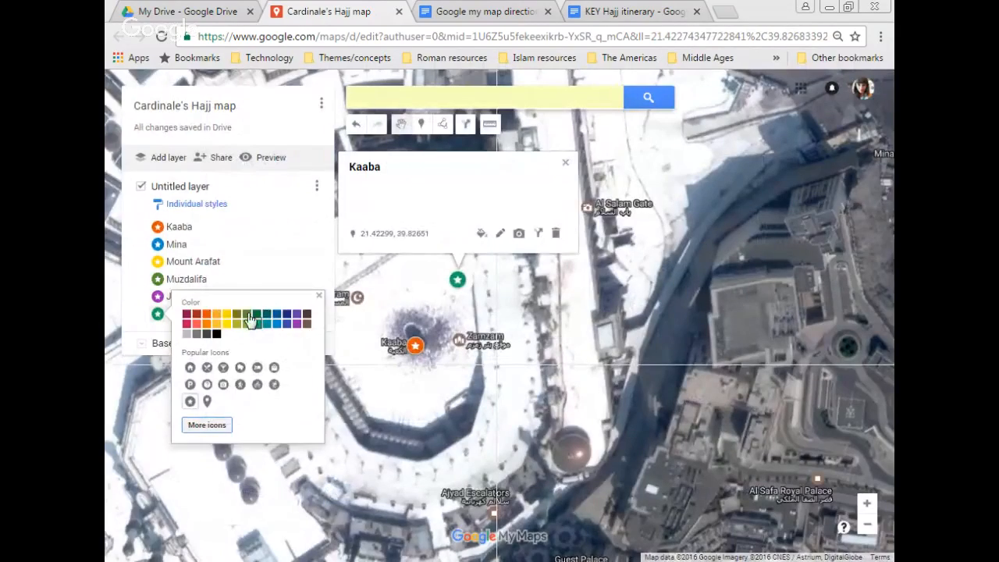
left_click(241, 244)
double_click(364, 381)
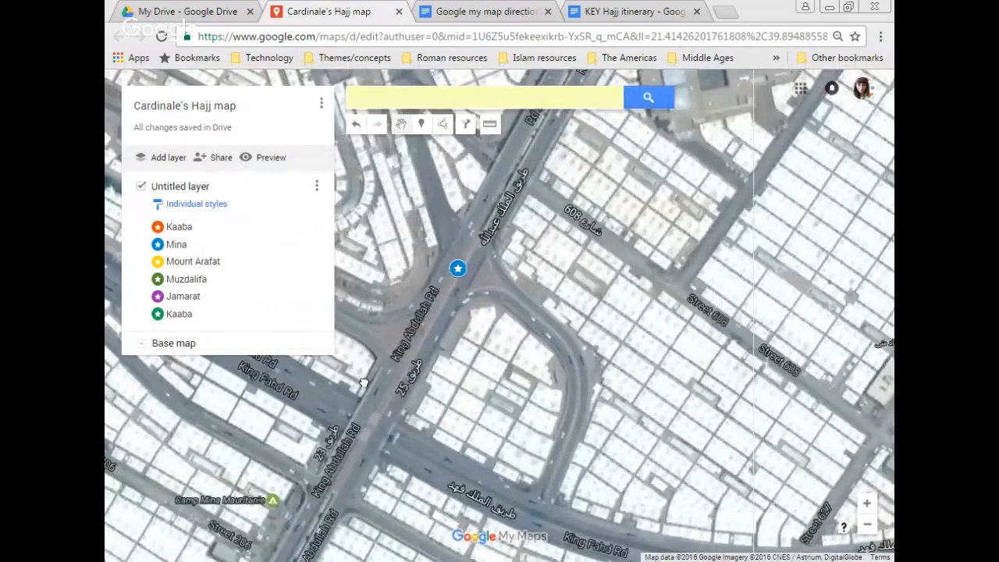
left_click(867, 526)
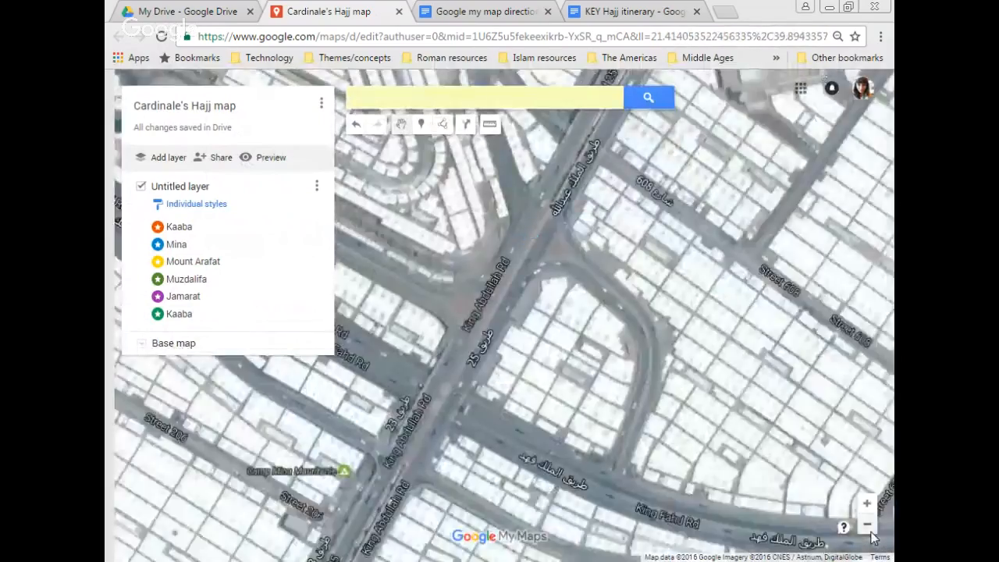
left_click(868, 525)
left_click(867, 526)
left_click(868, 526)
left_click(867, 525)
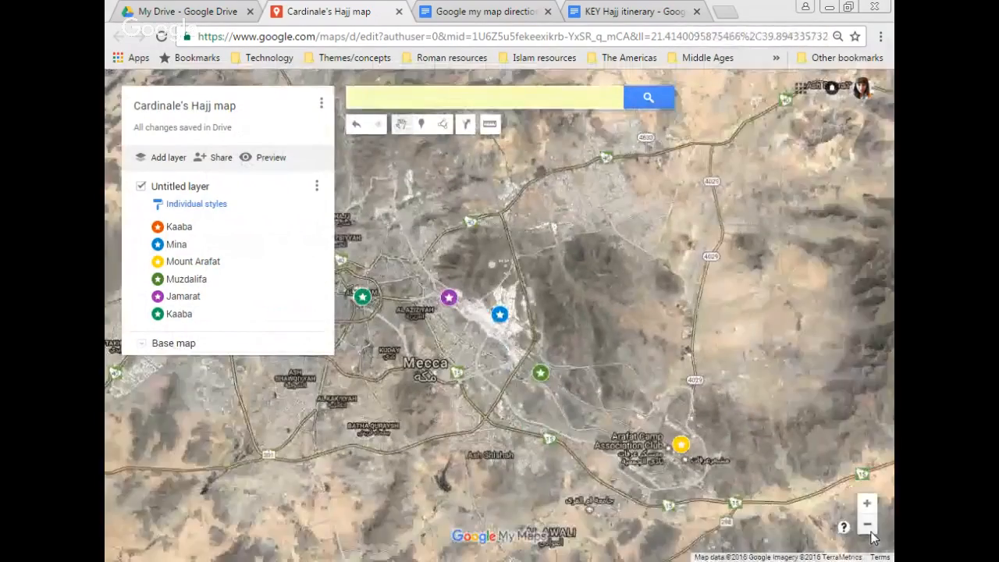
left_click(867, 524)
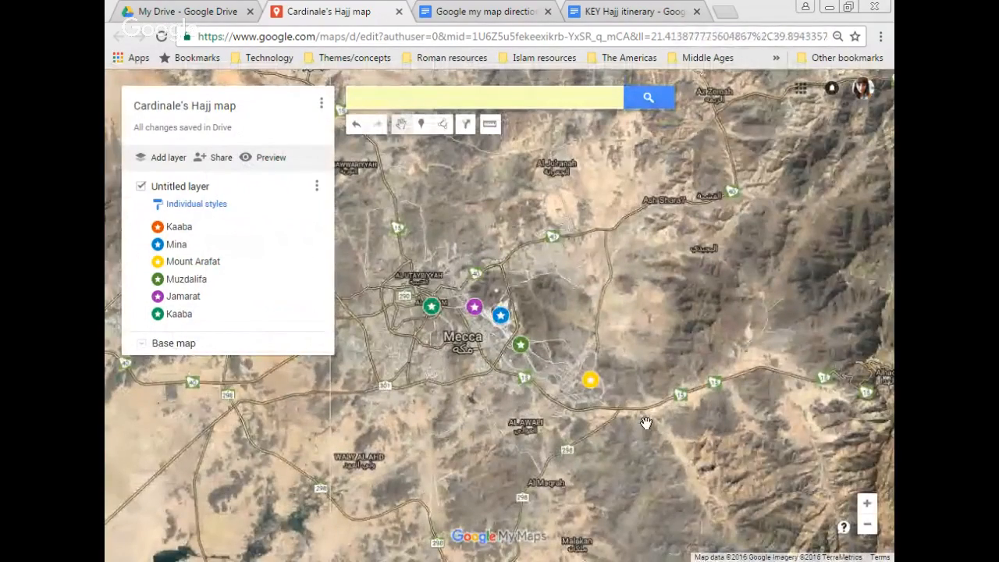
Step: Select the Kaaba's new title in the Step 3 renaming table, then return to the map
left_click(459, 10)
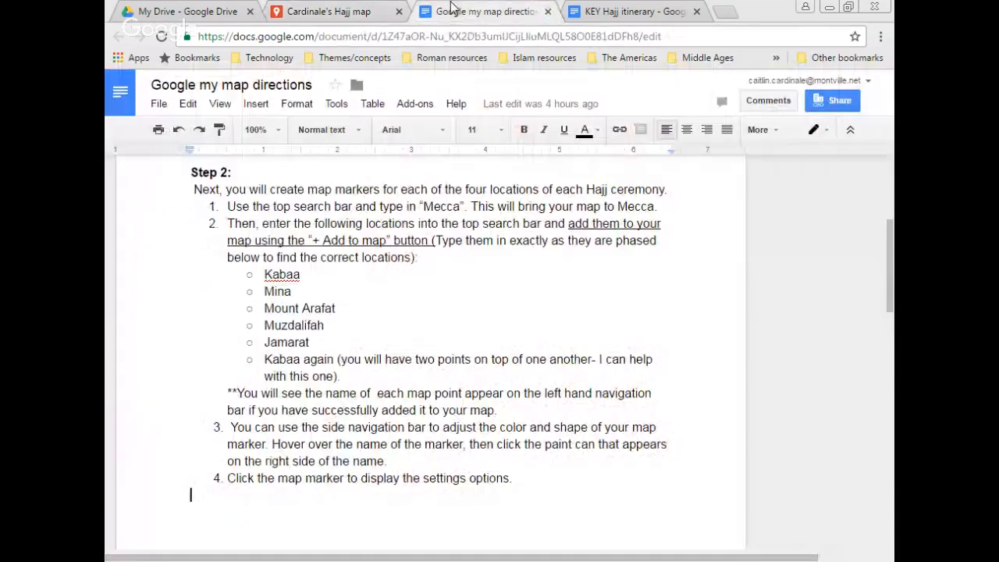
left_click(340, 359)
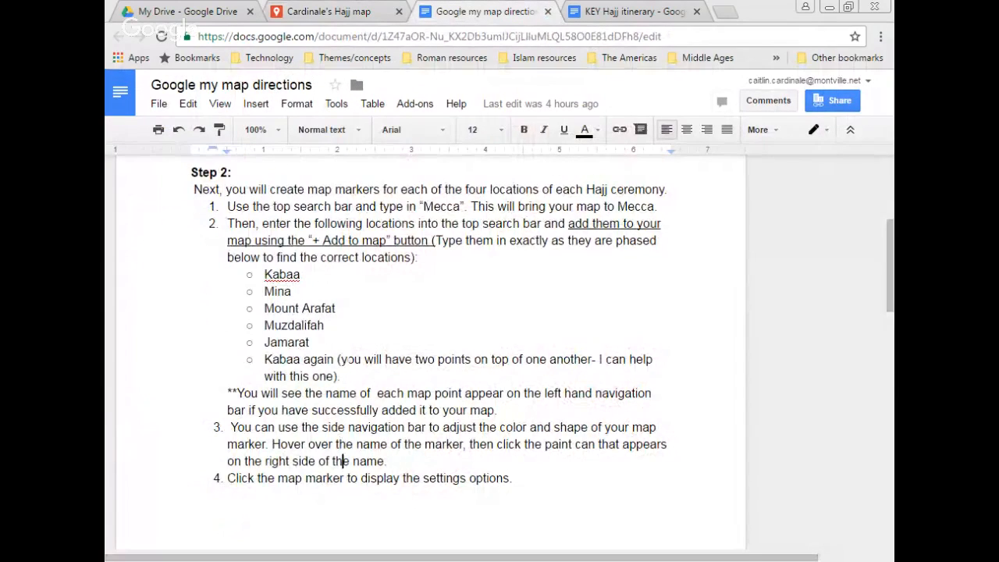
key("Down")
key("Down")
key("Down")
key("Down")
key("Down")
key("Down")
key("Down")
key("Down")
key("Down")
key("Down")
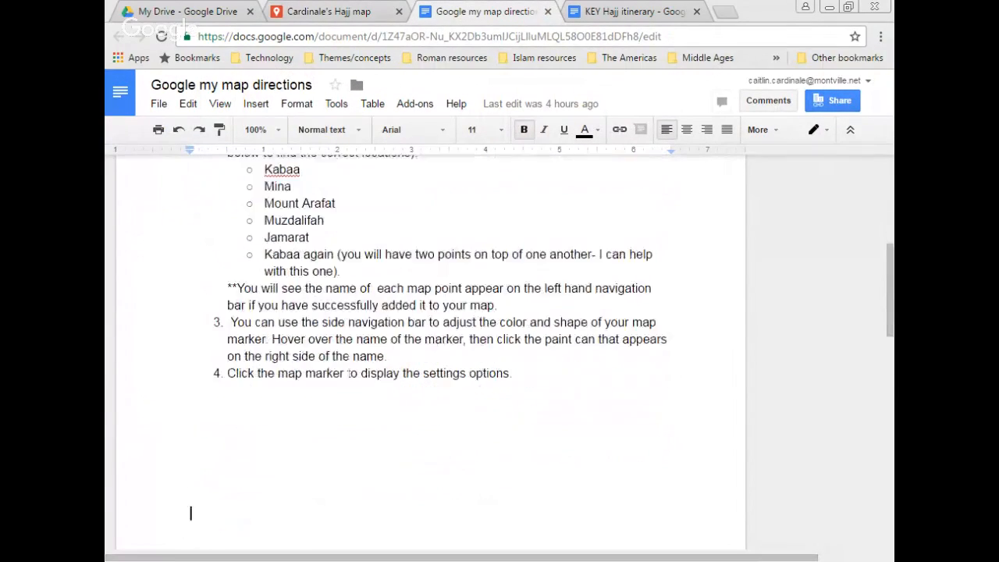
key("Down")
key("Down")
key("Down")
key("Down")
key("Down")
key("Down")
key("Down")
key("Down")
key("Down")
key("Down")
key("Down")
key("Down")
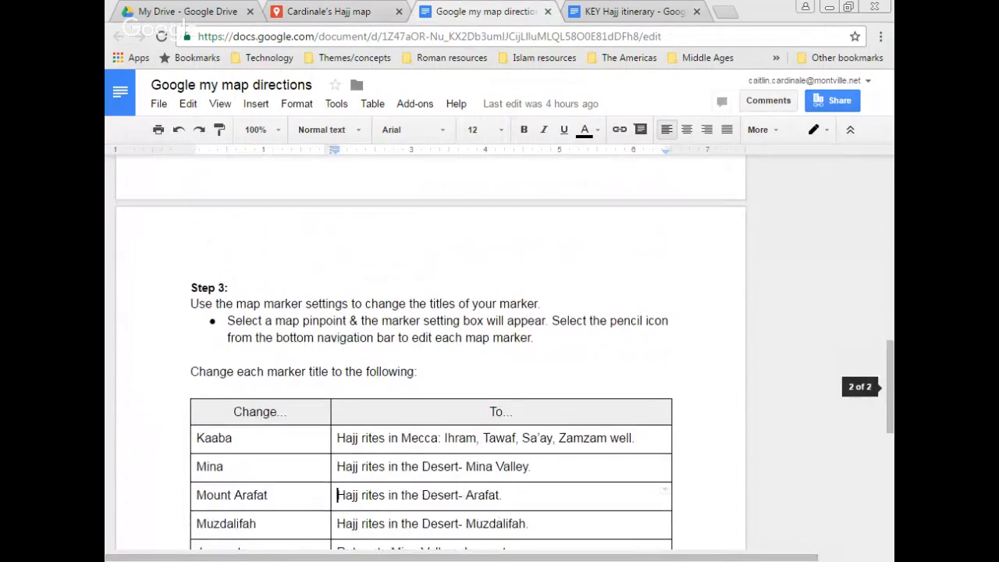
key("Down")
key("Down")
key("Down")
key("Down")
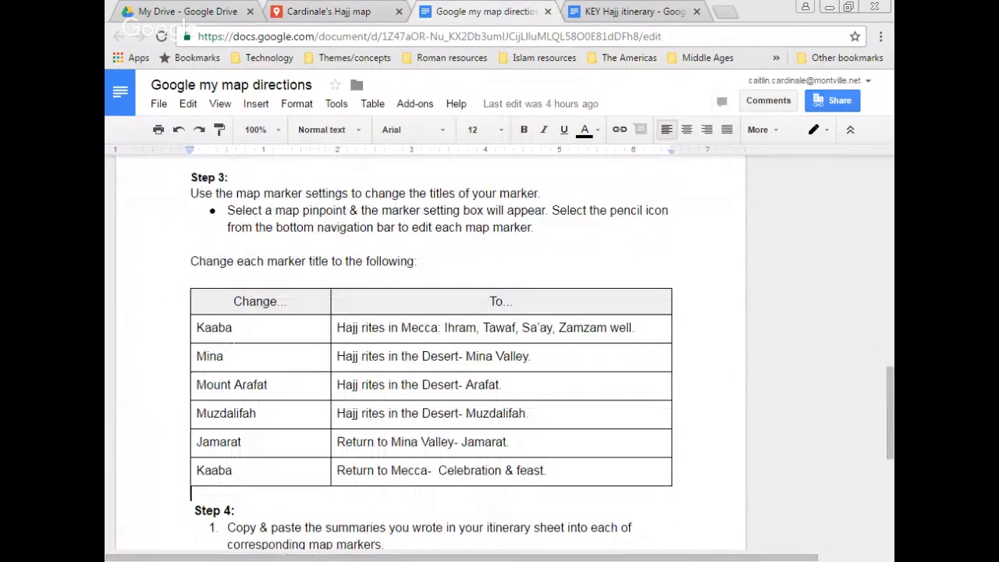
left_click(231, 327)
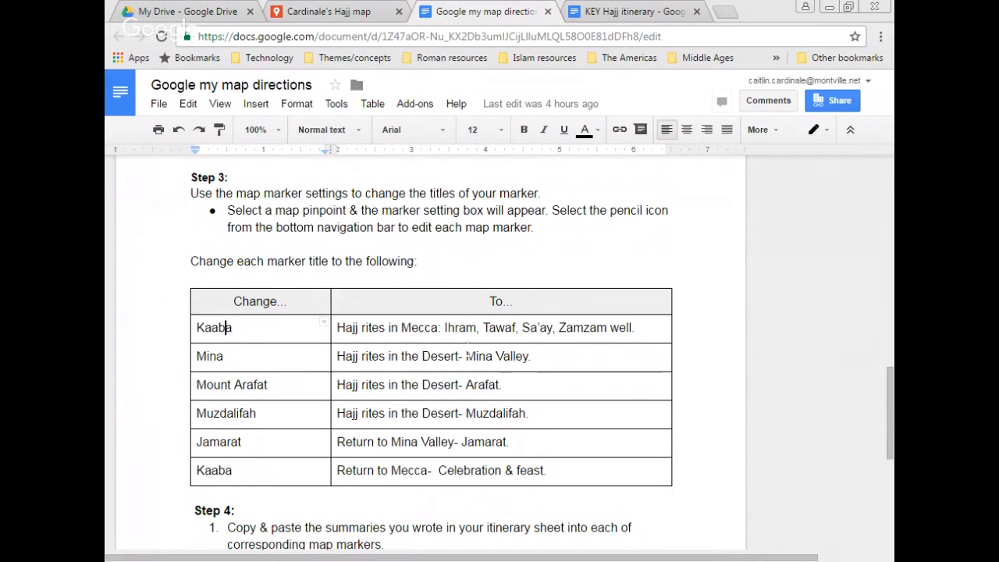
left_click_drag(636, 328, 344, 332)
key("ctrl+c")
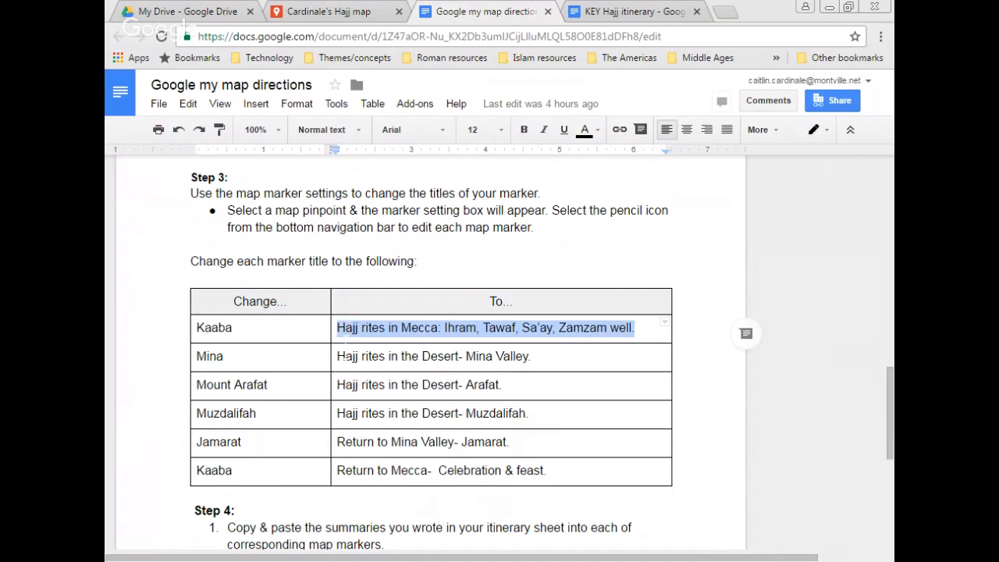
left_click(341, 9)
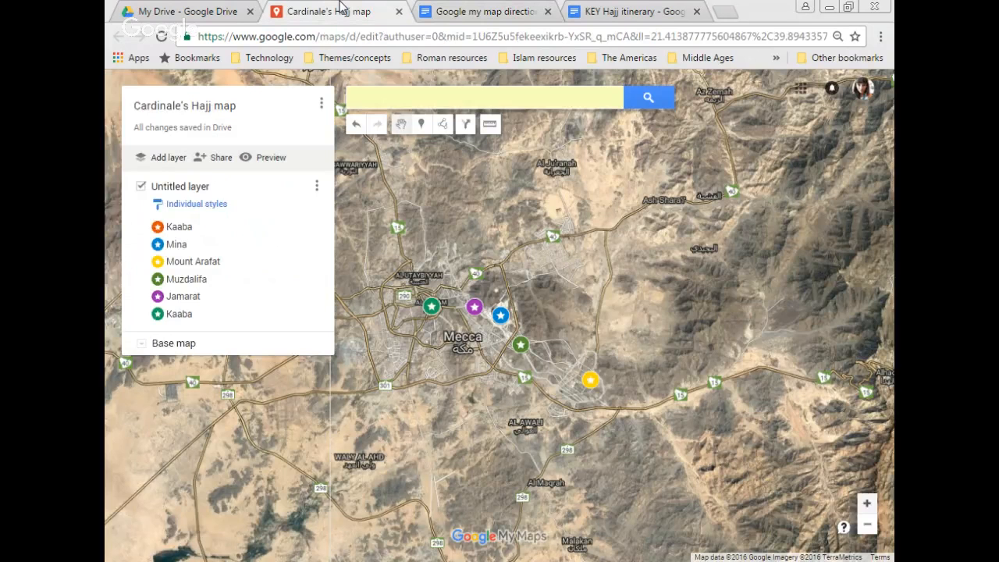
Step: Retitle the first Kaaba marker with the pasted Mecca rites title
left_click(432, 306)
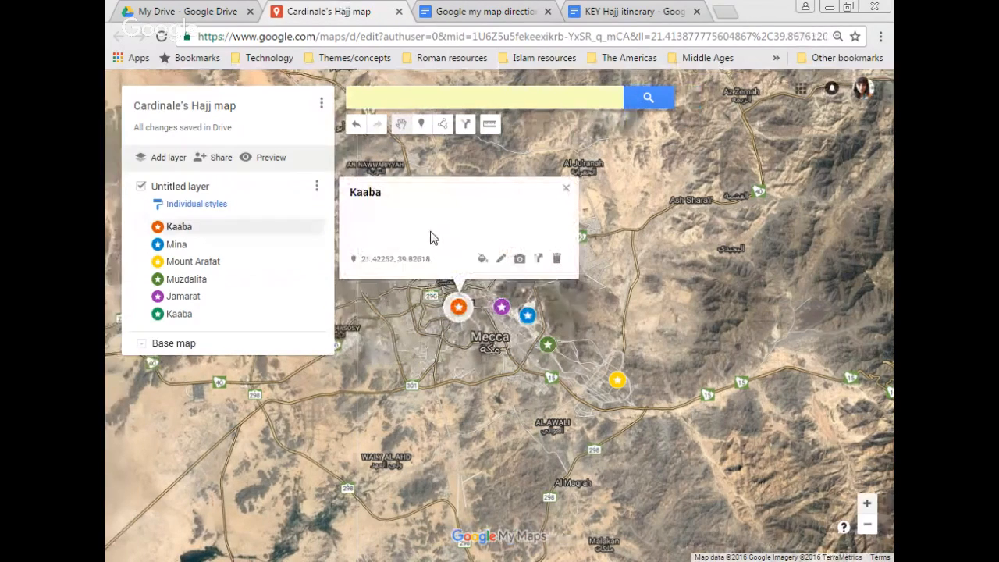
left_click(501, 262)
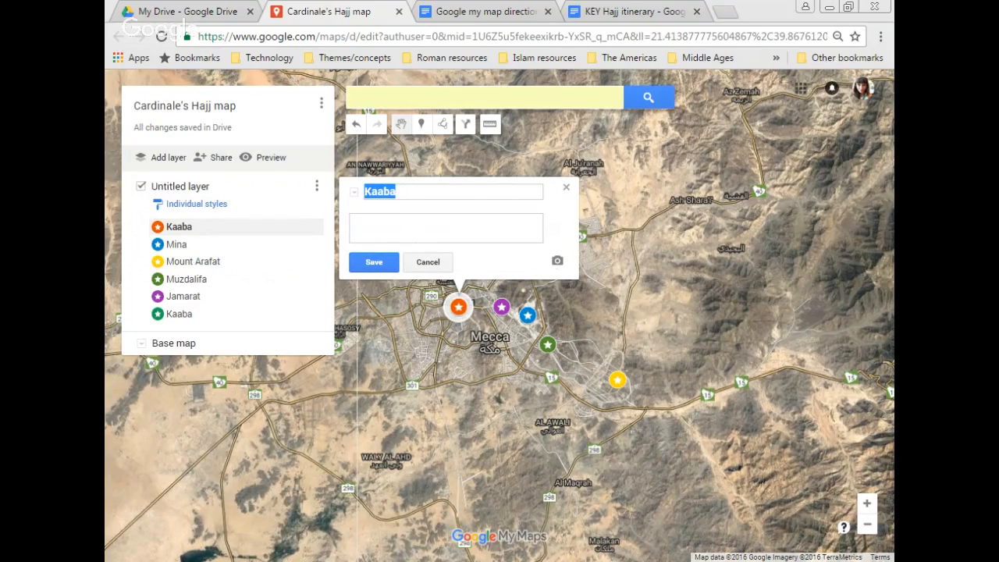
key("ctrl+v")
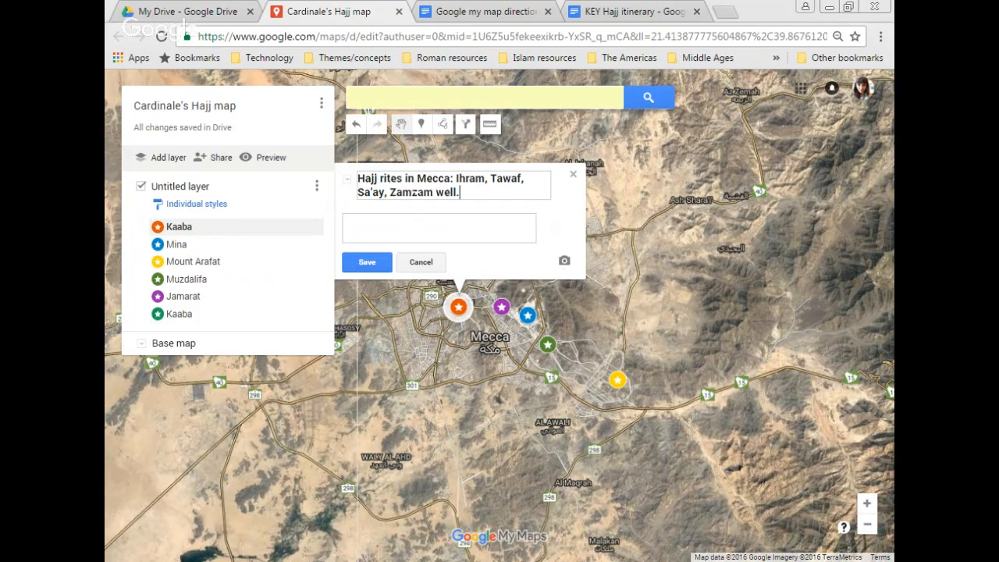
left_click(371, 266)
Step: Copy 'Hajj rites in the Desert- Mina Valley.' from the directions doc and use it as the Mina marker's title
left_click(247, 248)
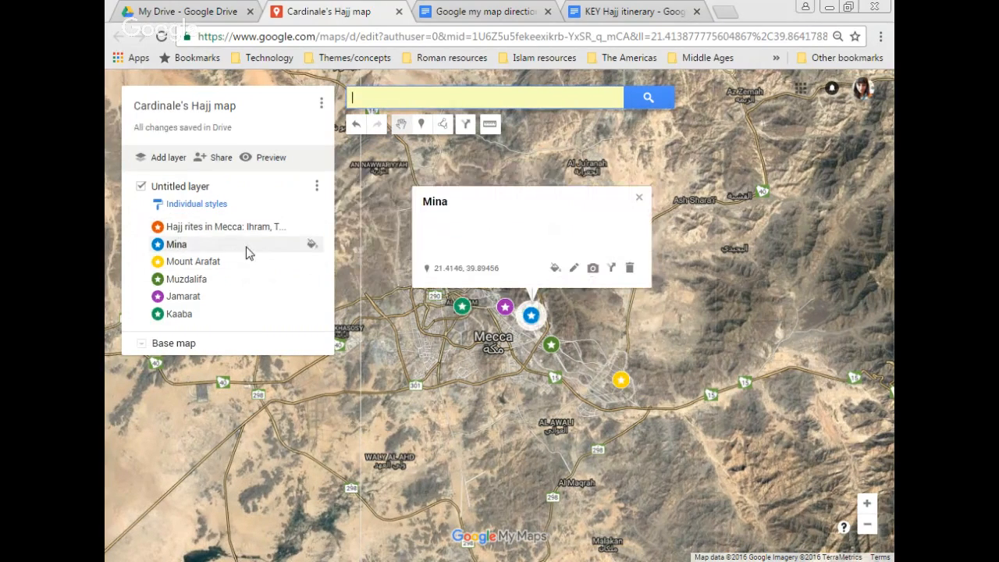
left_click(646, 10)
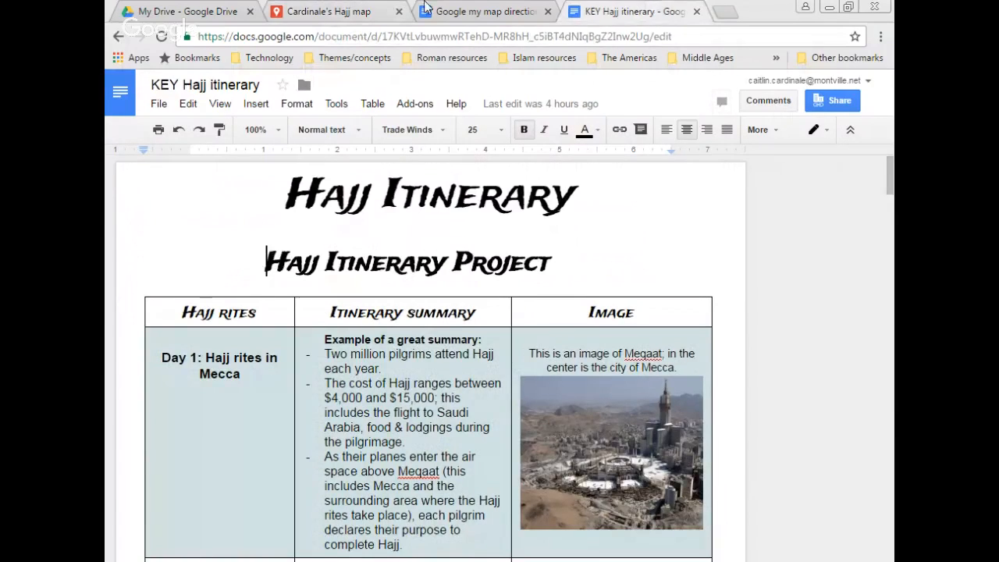
left_click(483, 10)
left_click_drag(535, 356, 337, 357)
key("ctrl+c")
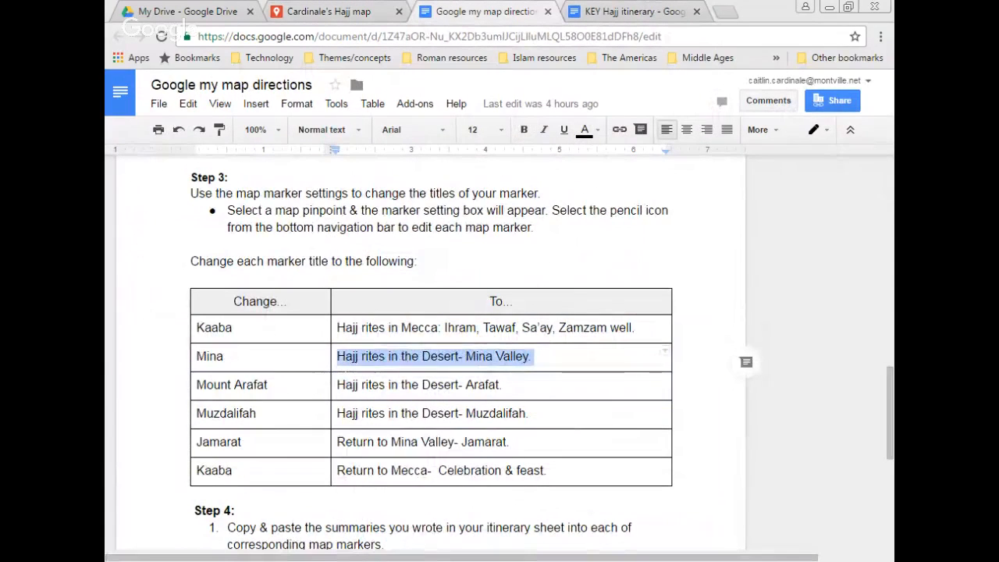
left_click(292, 8)
left_click(573, 268)
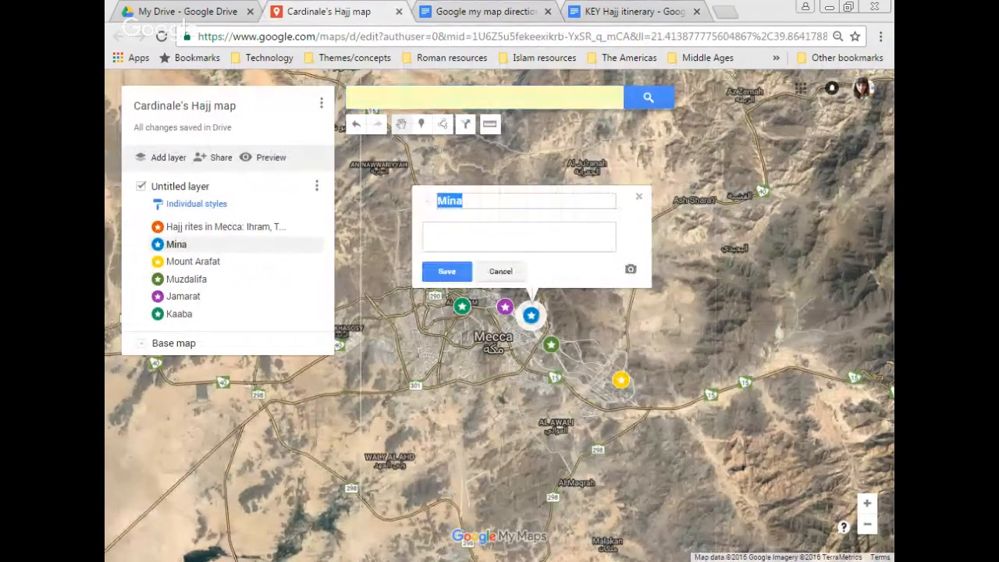
key("ctrl+v")
left_click(446, 271)
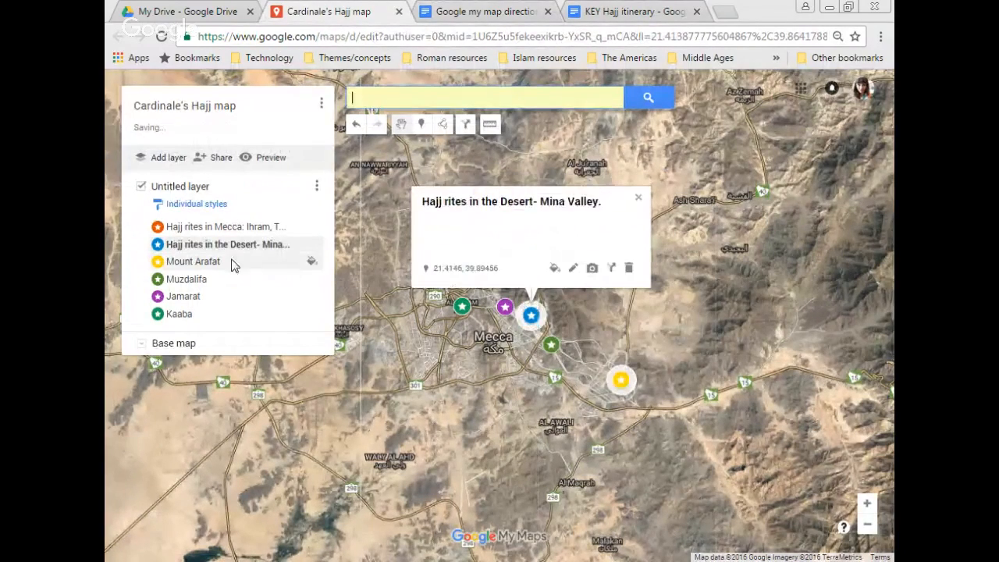
Step: Retitle the Mount Arafat marker 'Hajj rites in the Desert- Arafat.'
left_click(231, 264)
left_click(663, 333)
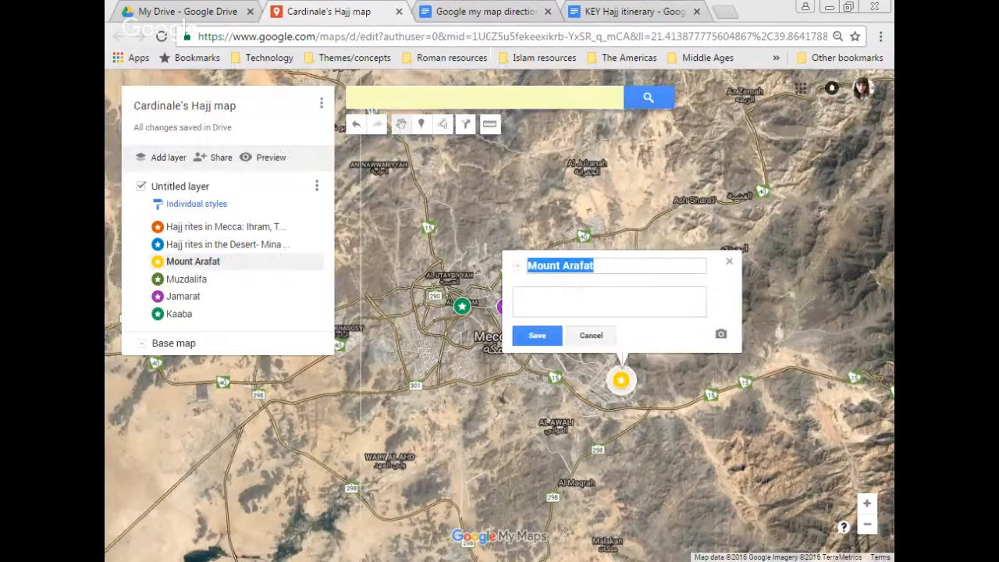
left_click(450, 13)
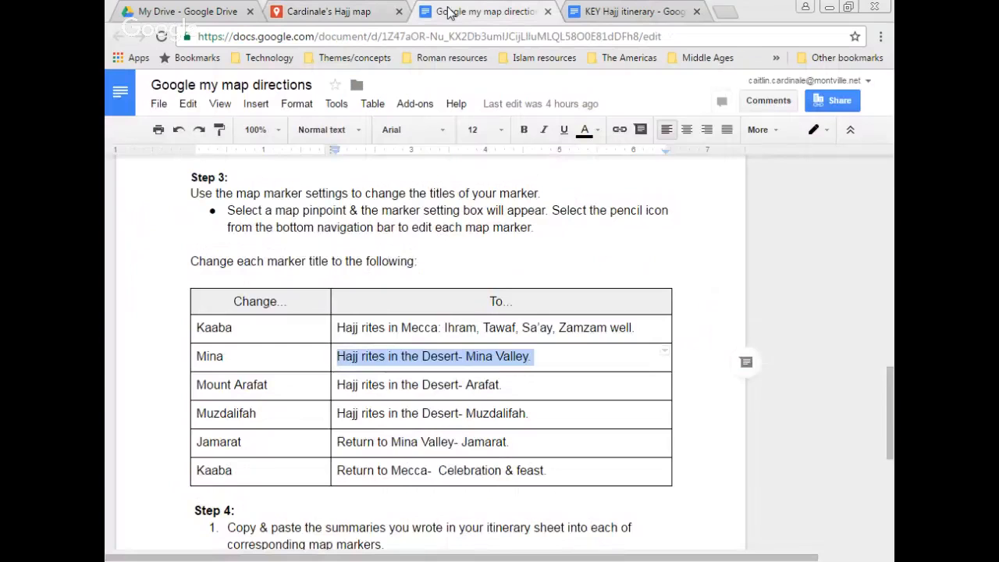
left_click_drag(502, 385, 337, 385)
key("ctrl+c")
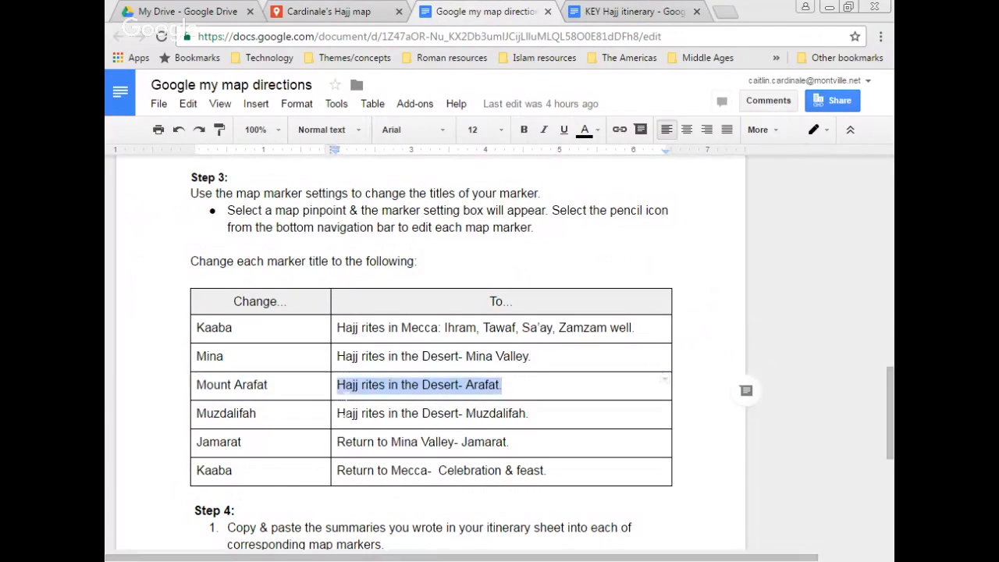
left_click(328, 11)
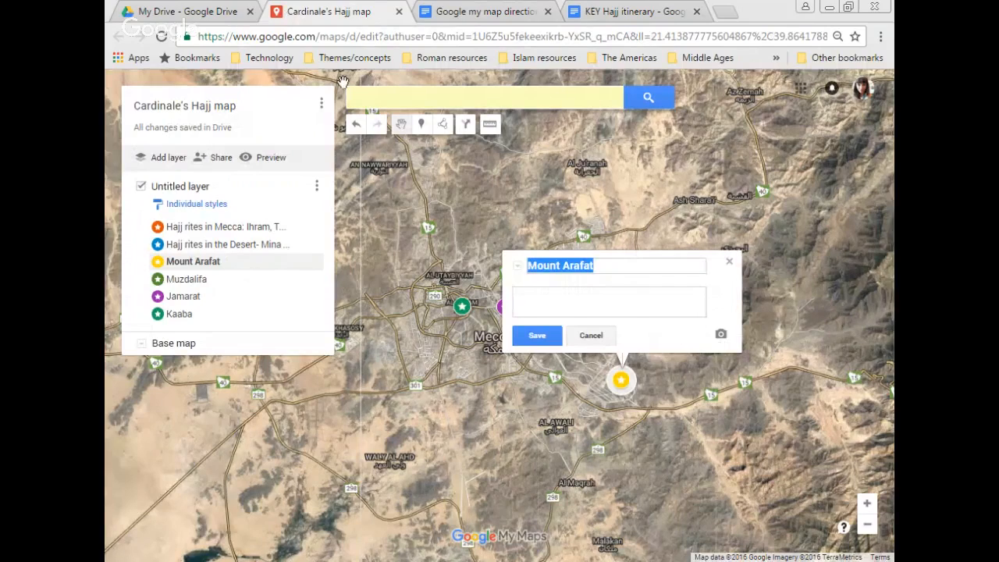
key("ctrl+v")
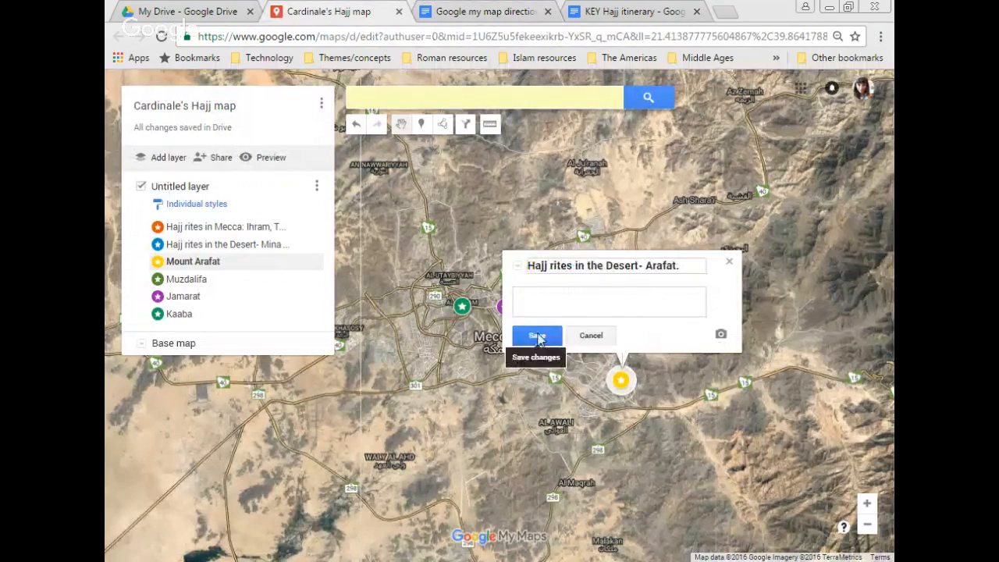
left_click(537, 335)
Step: Retitle the Muzdalifa marker 'Hajj rites in the Desert- Muzdalifah.'
left_click(185, 280)
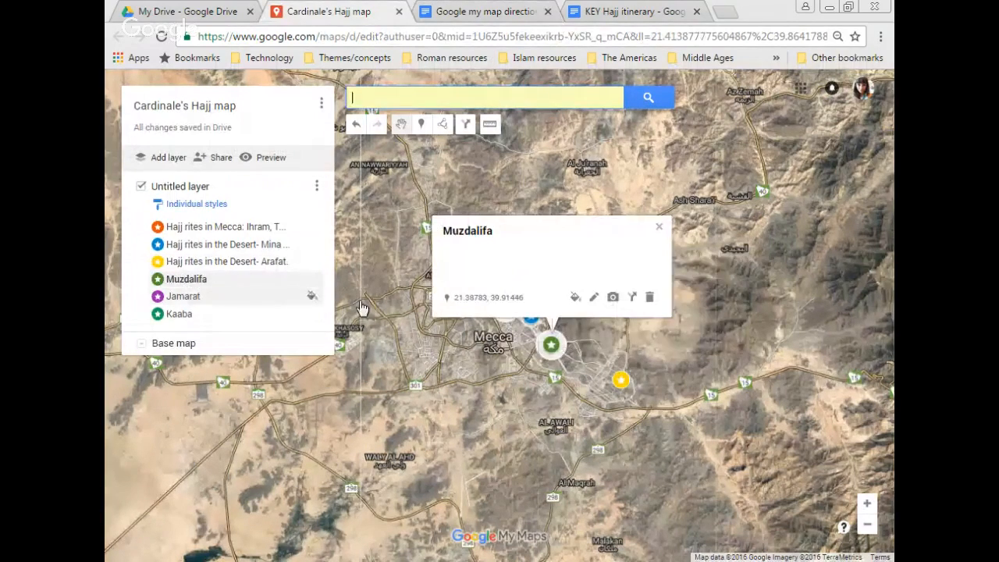
left_click(595, 299)
left_click(439, 8)
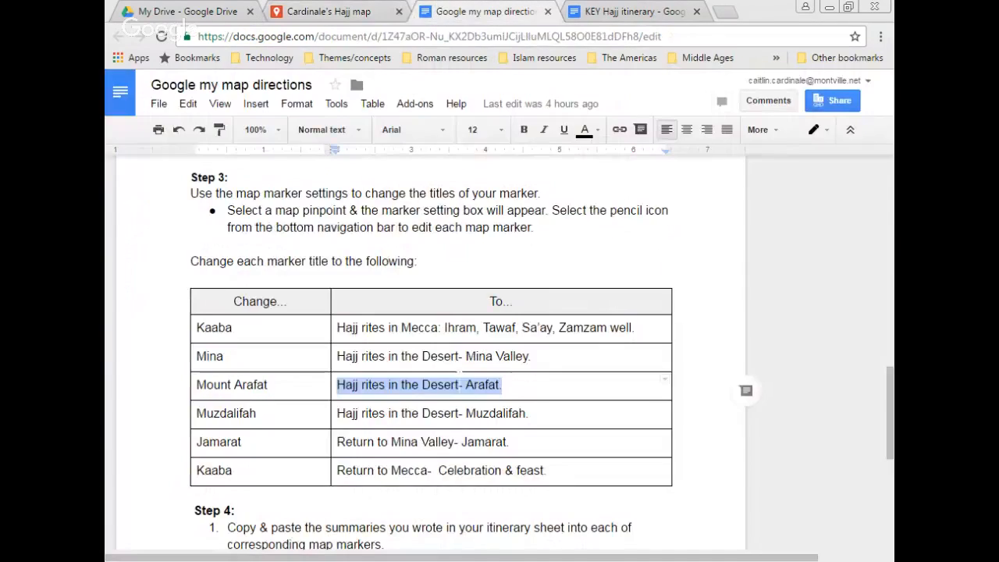
left_click_drag(529, 414, 337, 414)
key("ctrl+c")
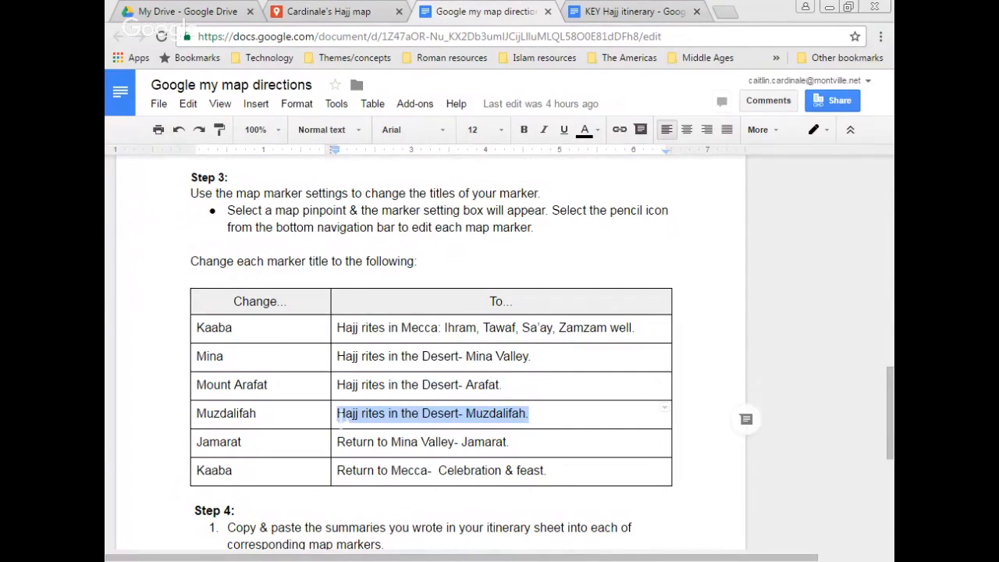
left_click(344, 9)
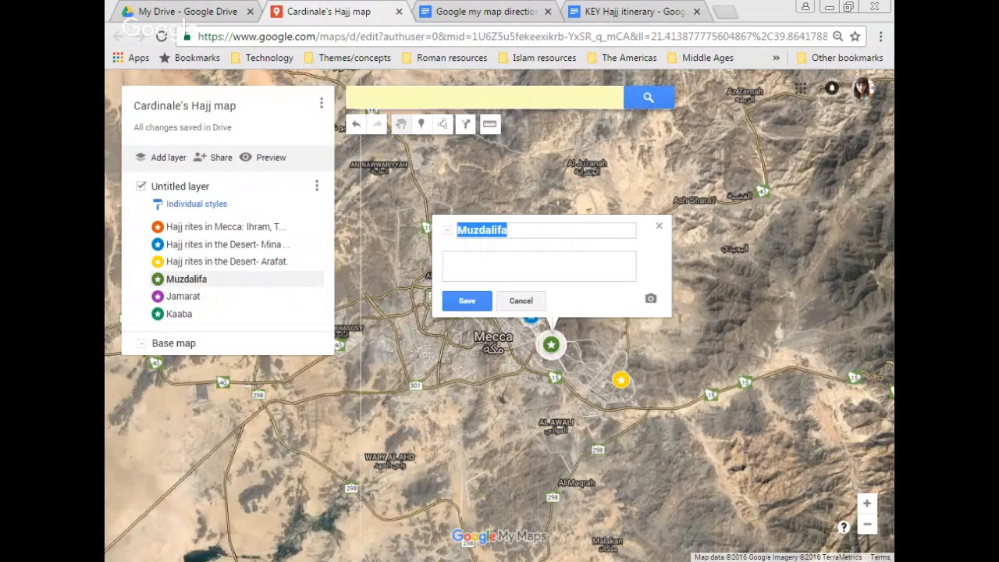
key("ctrl+v")
left_click(467, 301)
left_click(238, 312)
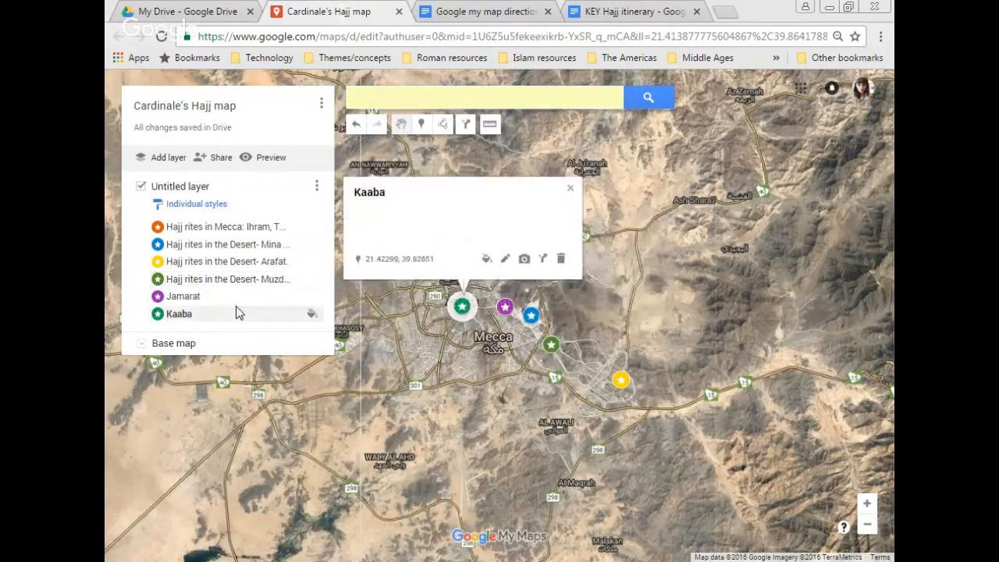
Step: Retitle the Jamarat marker with its Return to Mina Valley title from the directions doc
left_click(239, 297)
left_click(547, 258)
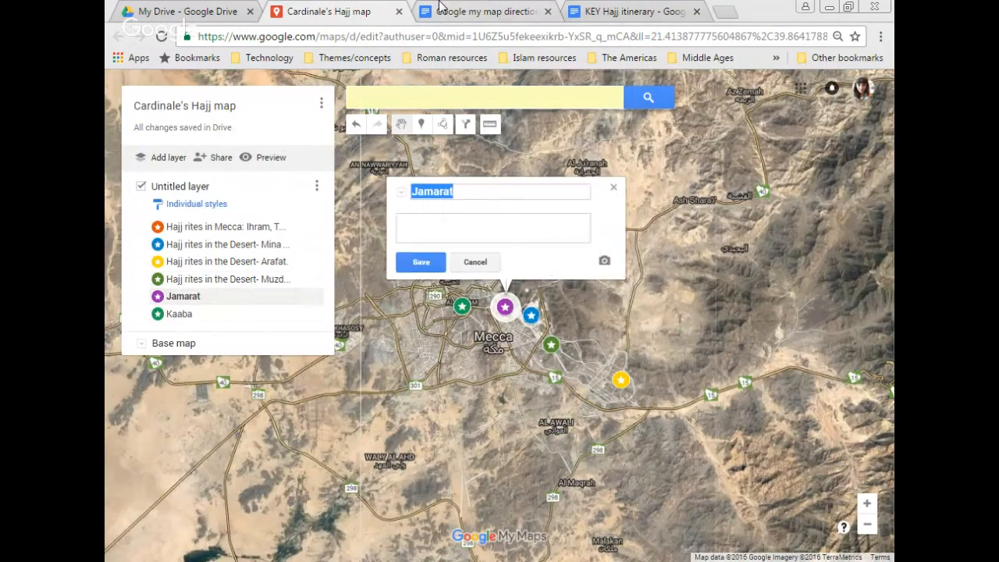
left_click(442, 11)
left_click_drag(509, 442, 341, 454)
key("ctrl+c")
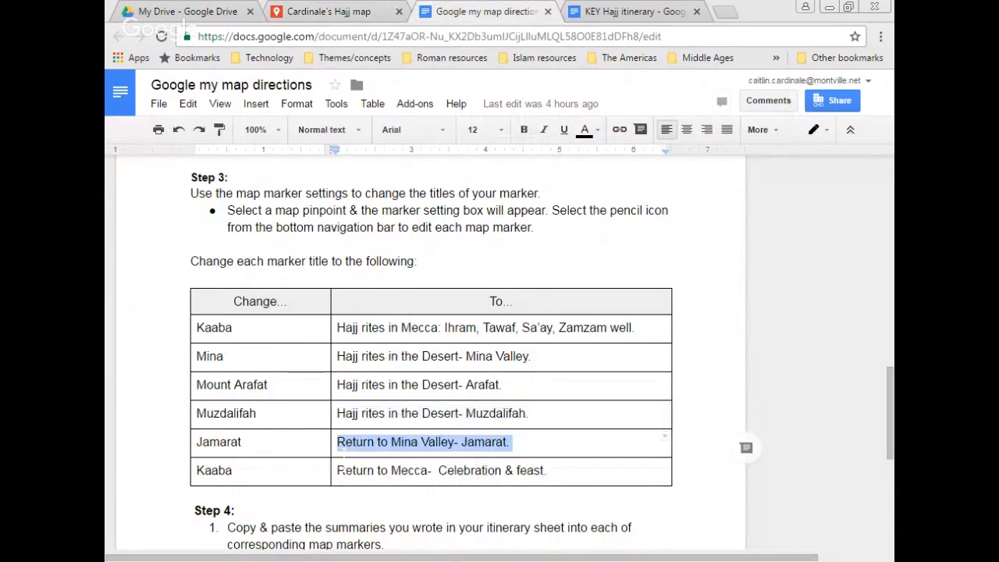
left_click(281, 7)
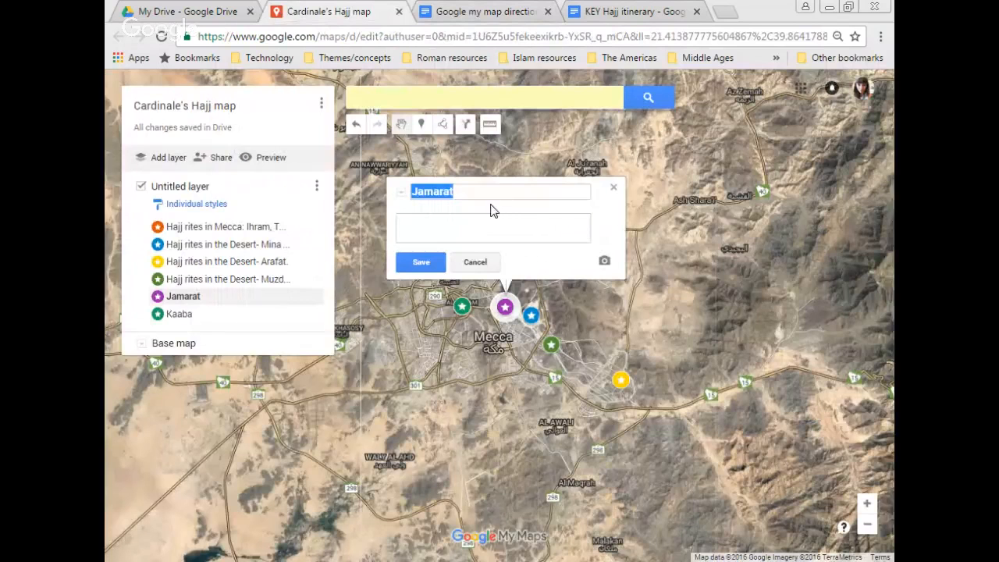
key("ctrl+v")
left_click(419, 262)
Step: Retitle the second Kaaba marker 'Return to Mecca- Celebration & feast.', clearing a paste that landed in the description
left_click(241, 321)
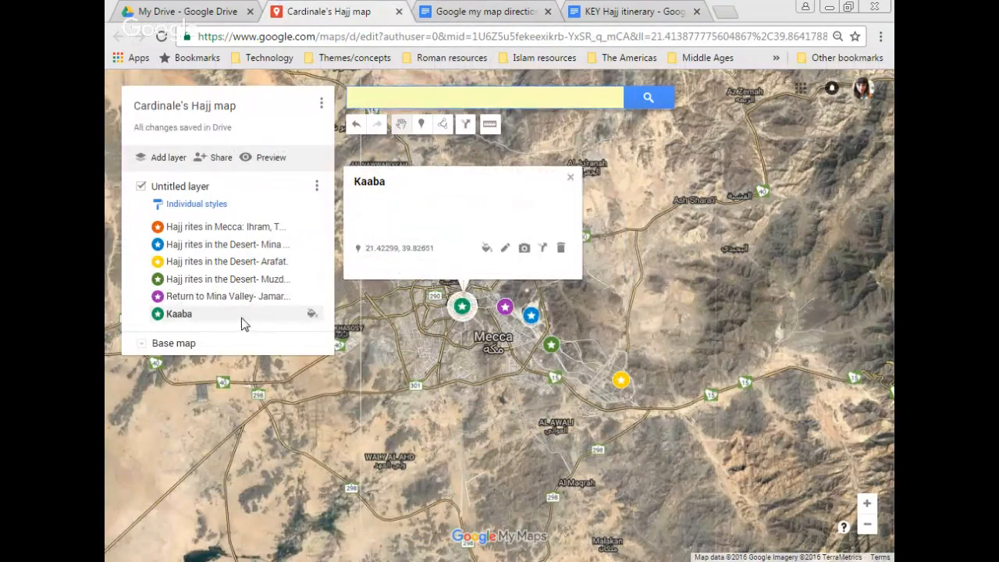
left_click(505, 248)
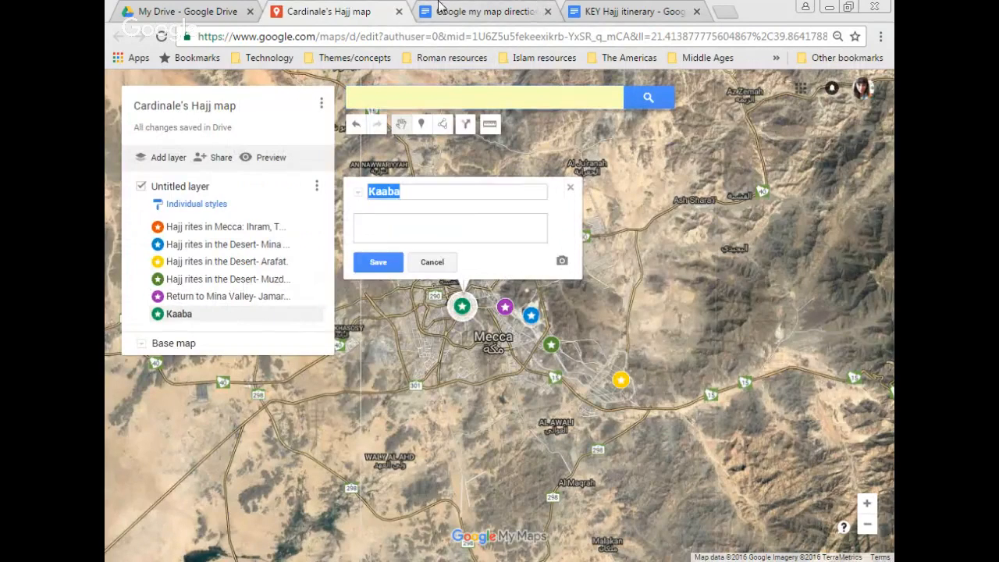
left_click(438, 7)
left_click_drag(546, 469, 347, 472)
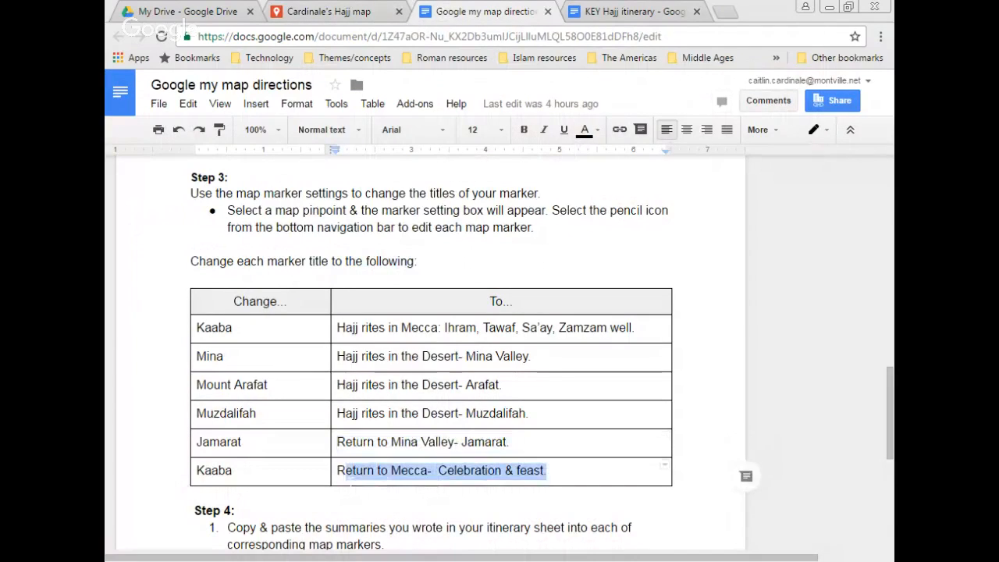
left_click(331, 9)
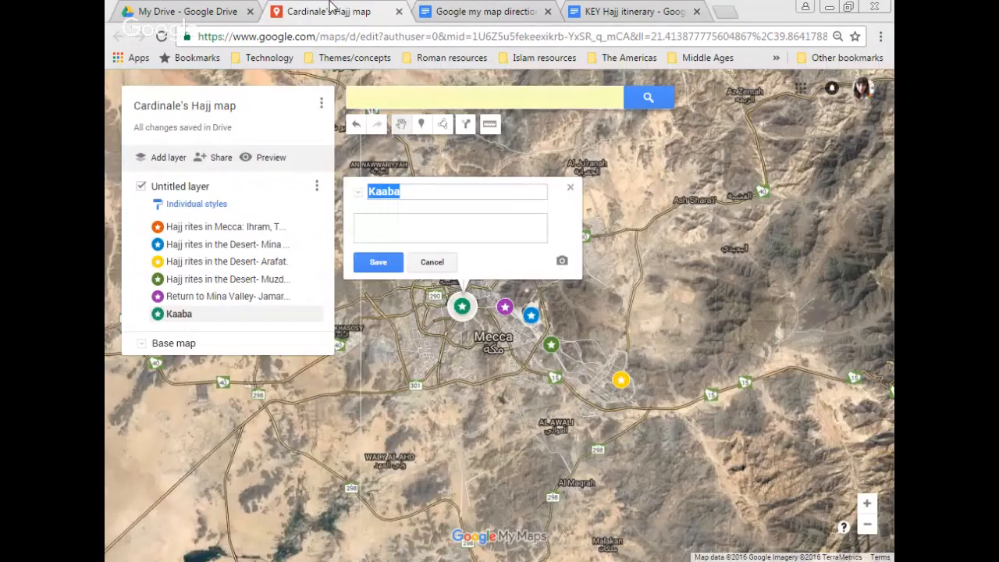
key("Tab")
type("Return to Mecca- Celebration & feast")
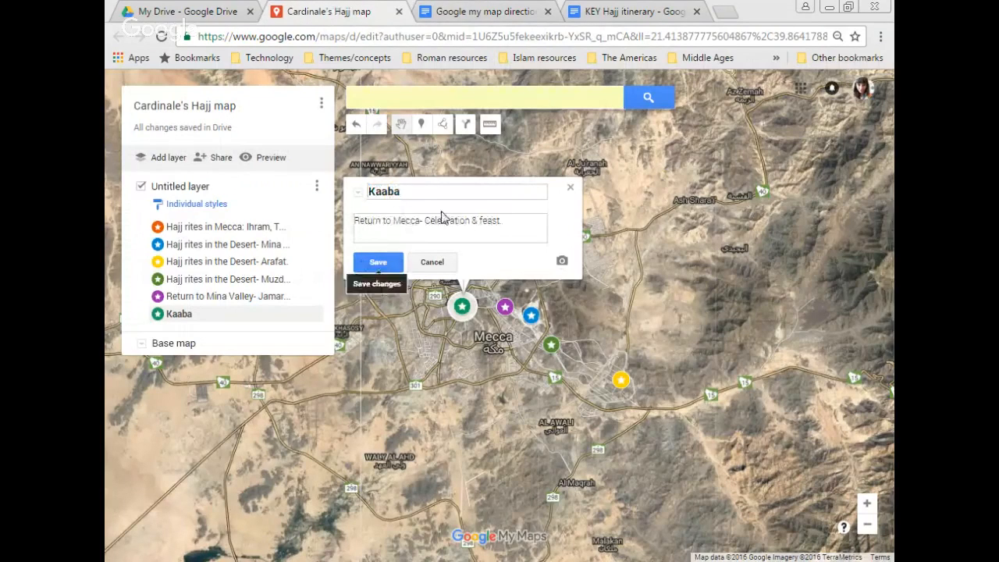
key("ctrl+a")
key("BackSpace")
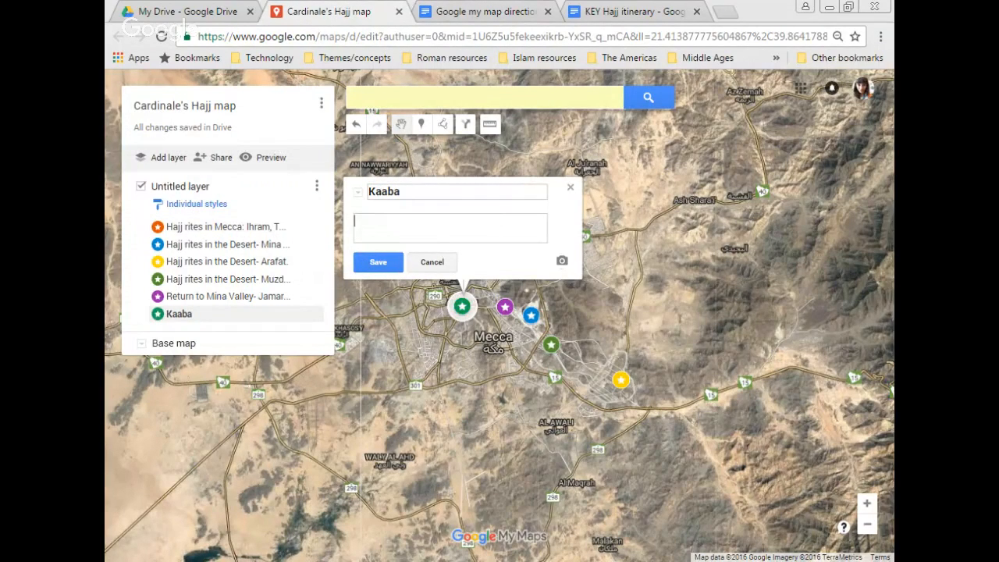
key("ctrl+a")
type("Return to Mecca- Celebration & feast.")
left_click(361, 265)
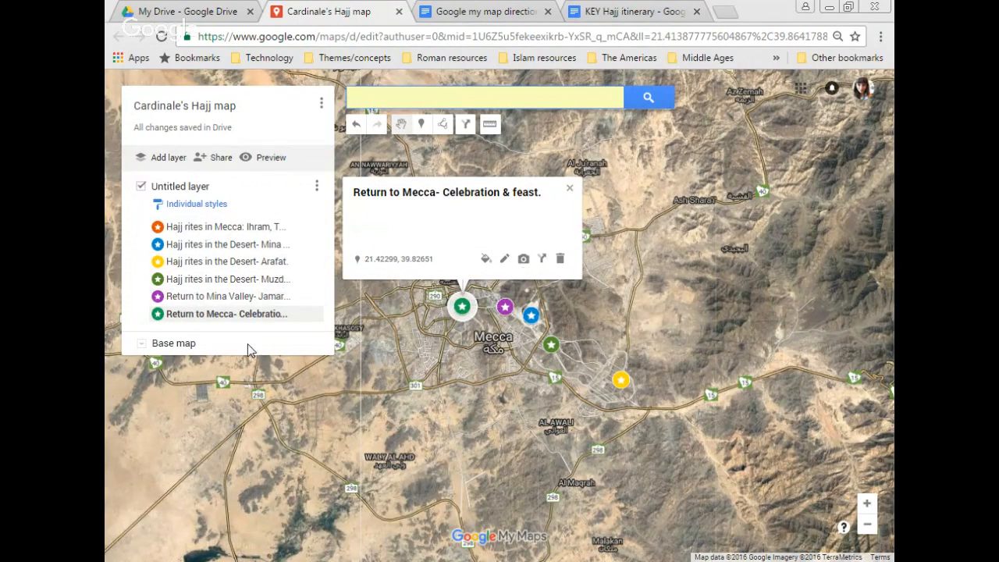
left_click(246, 228)
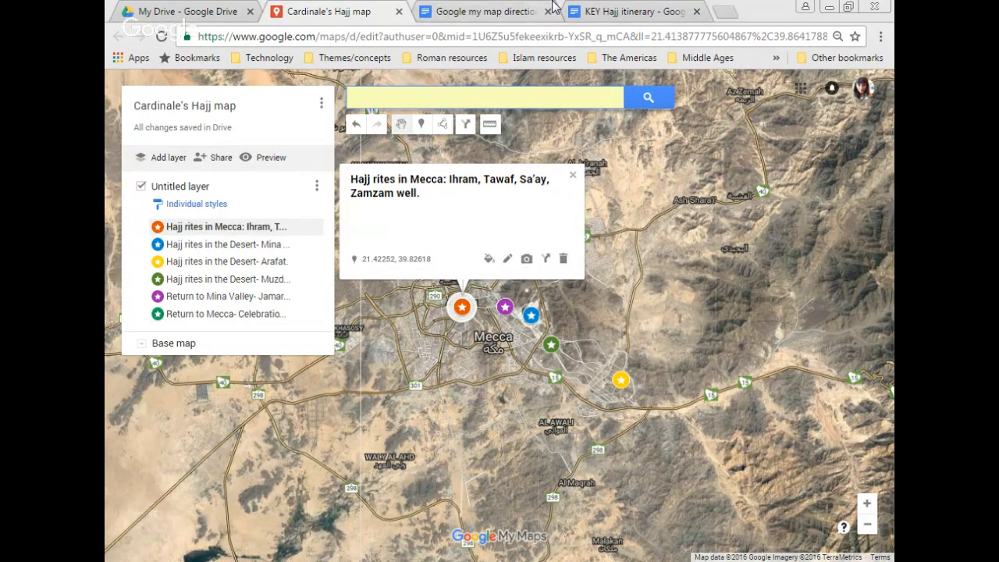
left_click(425, 14)
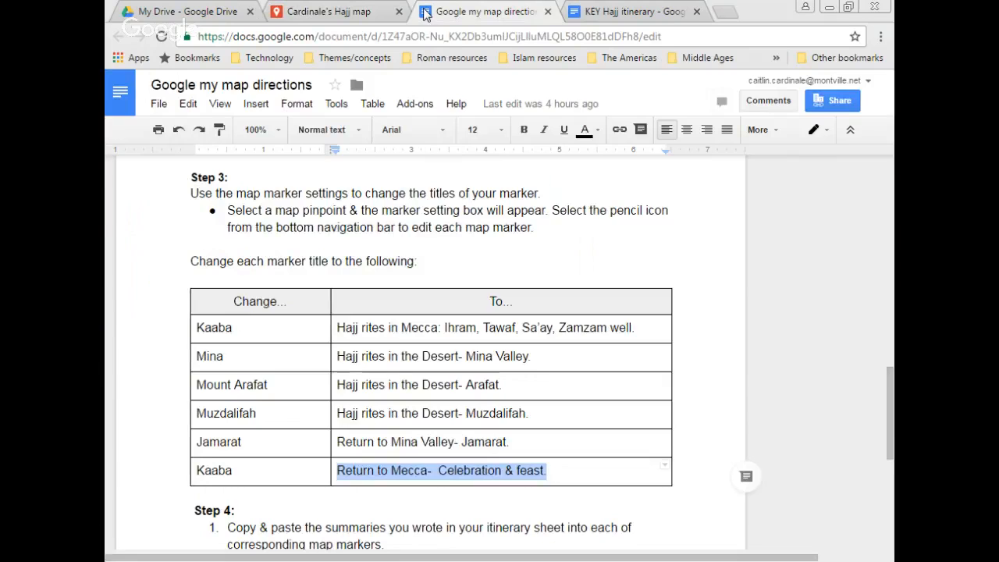
Step: Read down through the Step 4 instructions, then go back to the Hajj map
key("Down")
key("Down")
key("Down")
key("Down")
key("Down")
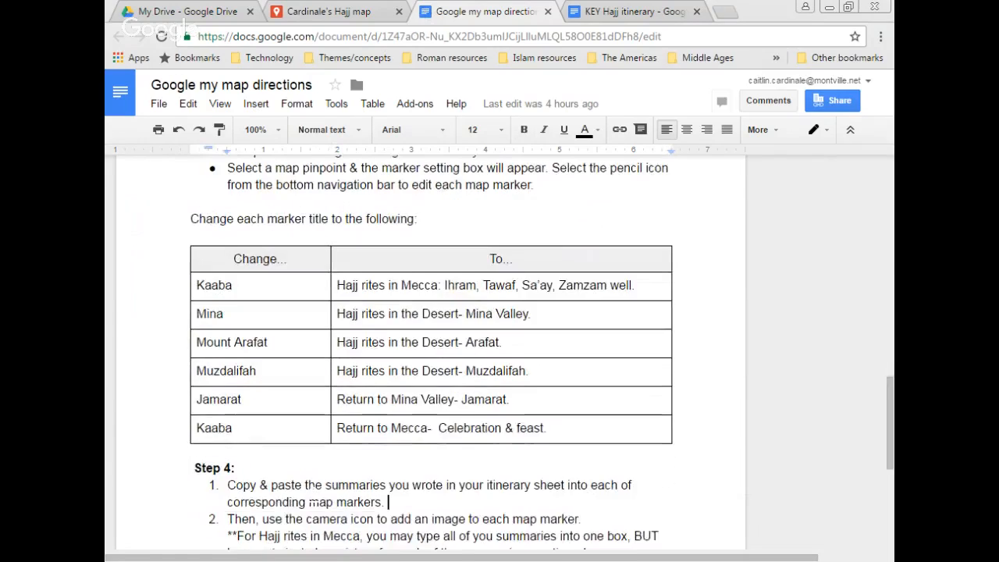
key("Down")
key("Down")
key("Down")
key("Down")
key("Down")
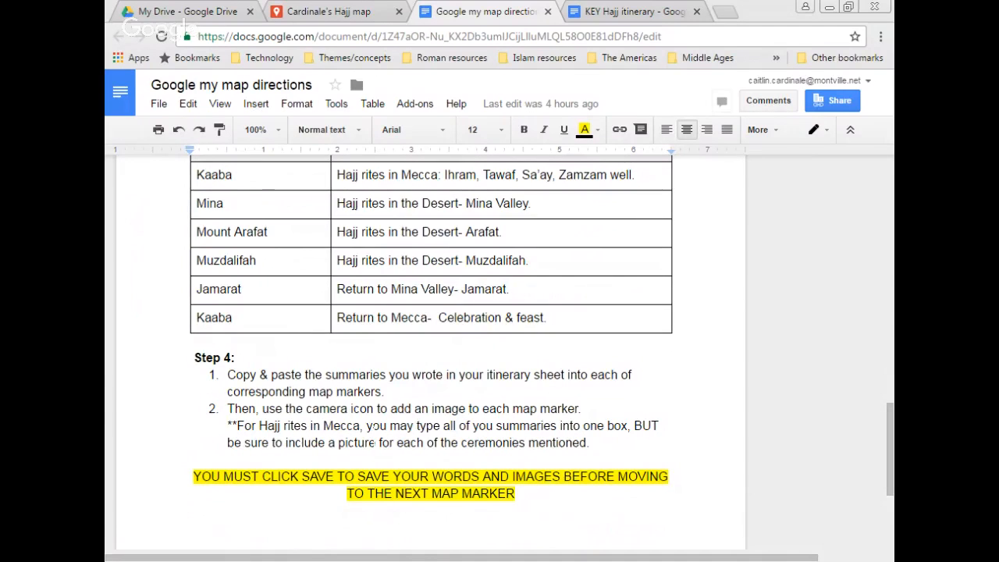
left_click(348, 14)
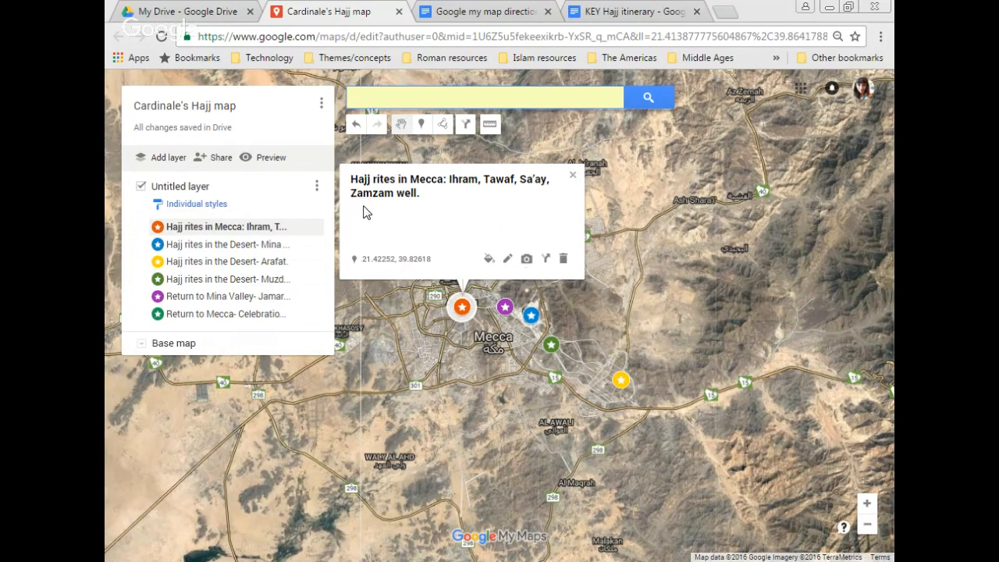
Step: Paste the Rite 1 Ihram summary and its 'Why do pilgrims do this?' answer into the Mecca marker description
left_click(508, 259)
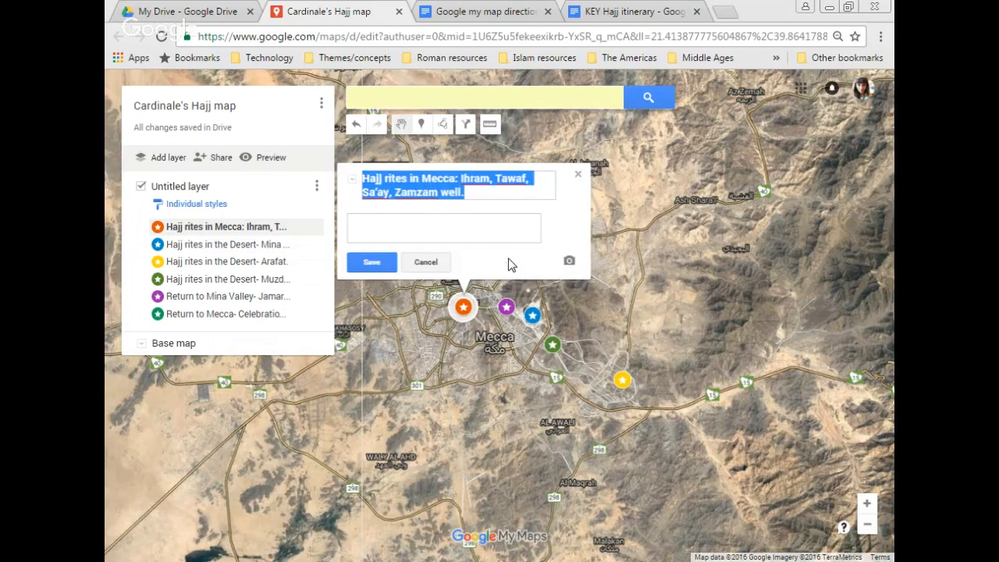
left_click(621, 11)
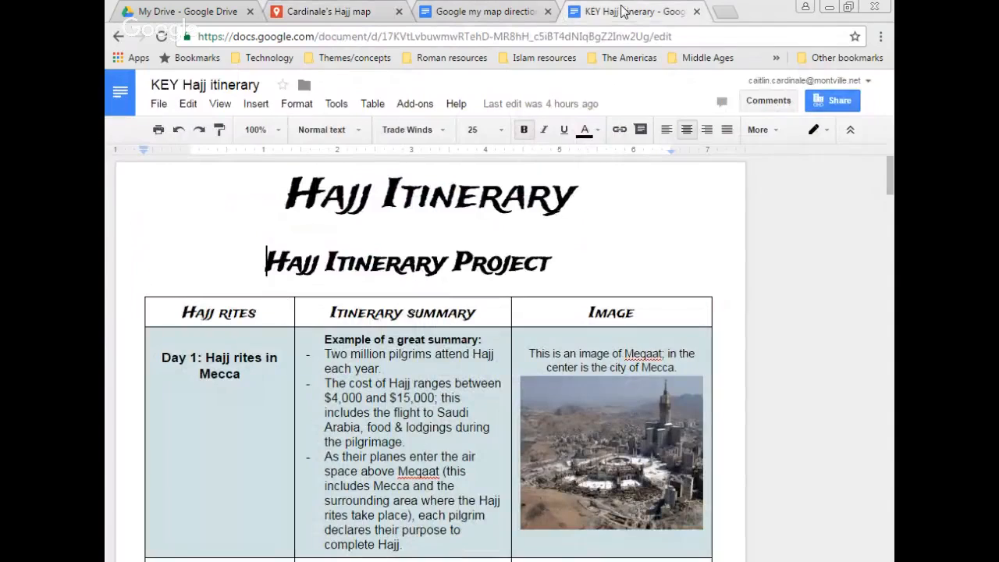
left_click(346, 437)
scroll(348, 530, "down", 1)
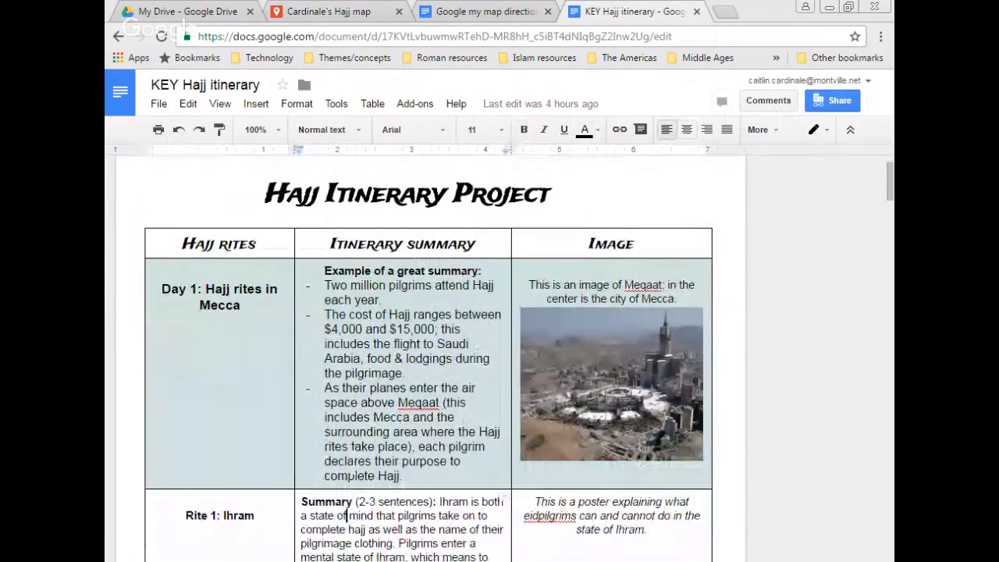
scroll(348, 515, "down", 3)
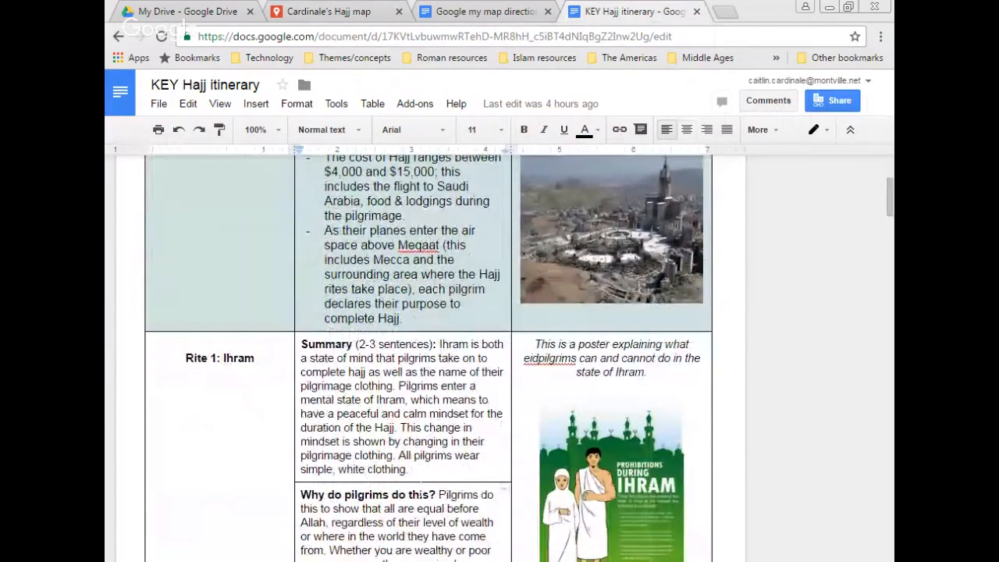
left_click_drag(412, 469, 441, 345)
key("ctrl+c")
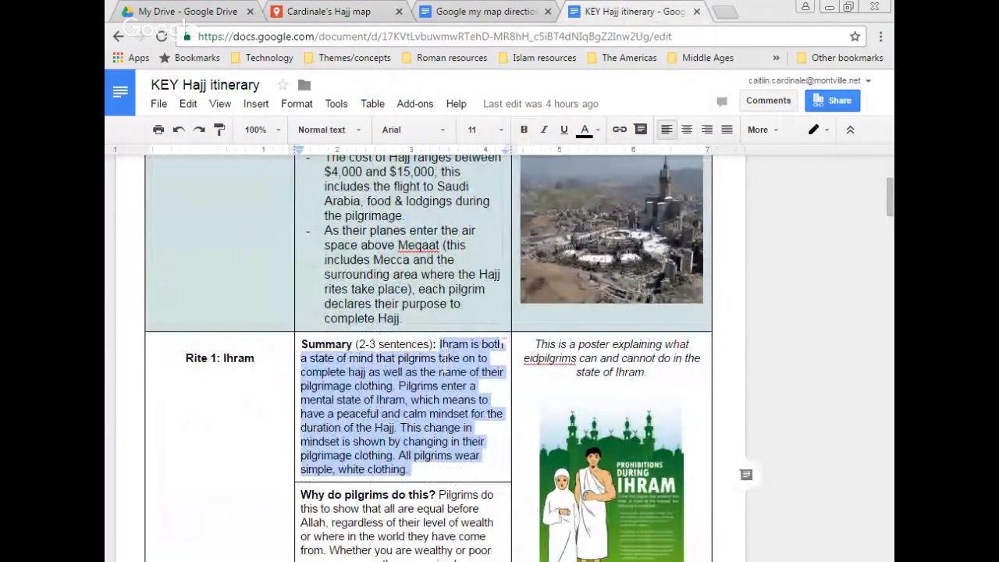
left_click(300, 8)
key("ctrl+v")
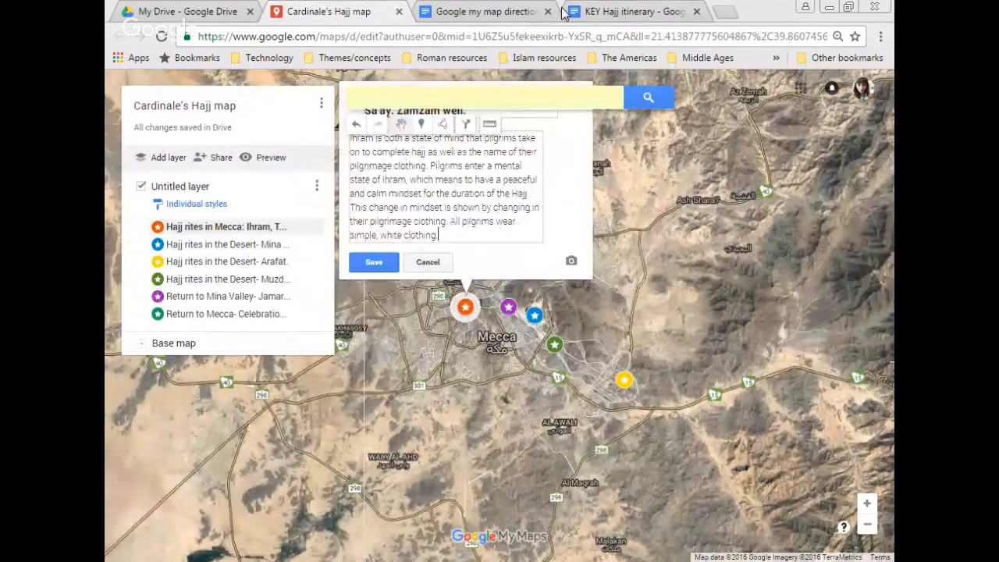
left_click(603, 8)
left_click(301, 522)
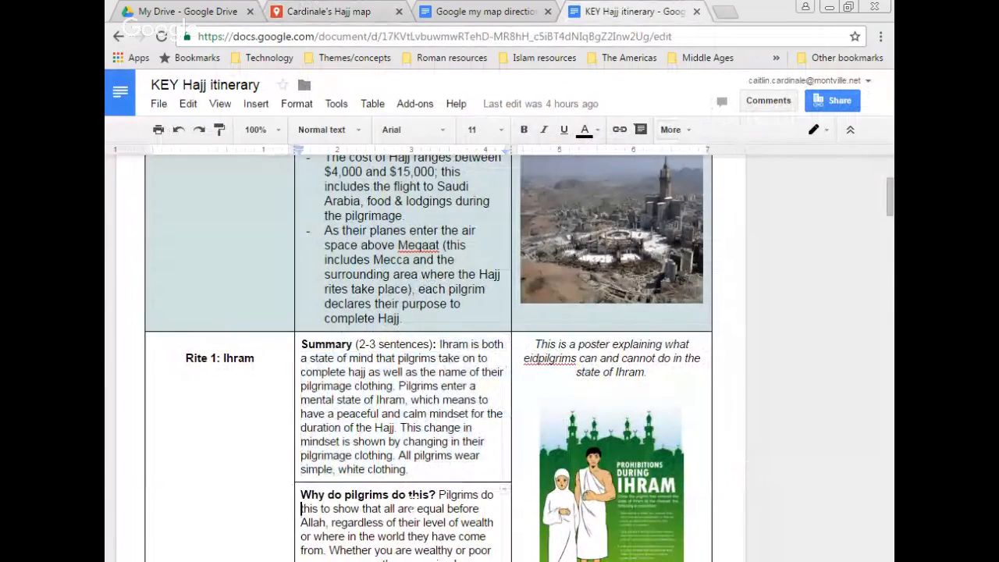
key("Down")
key("Down")
key("Down")
key("Down")
key("Down")
key("Down")
key("Down")
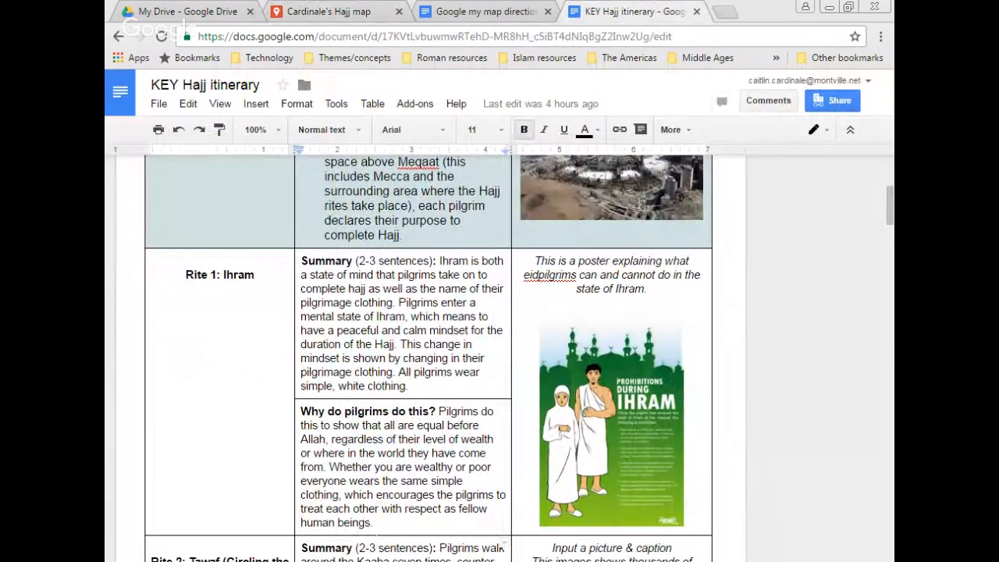
left_click_drag(374, 522, 445, 413)
key("ctrl+c")
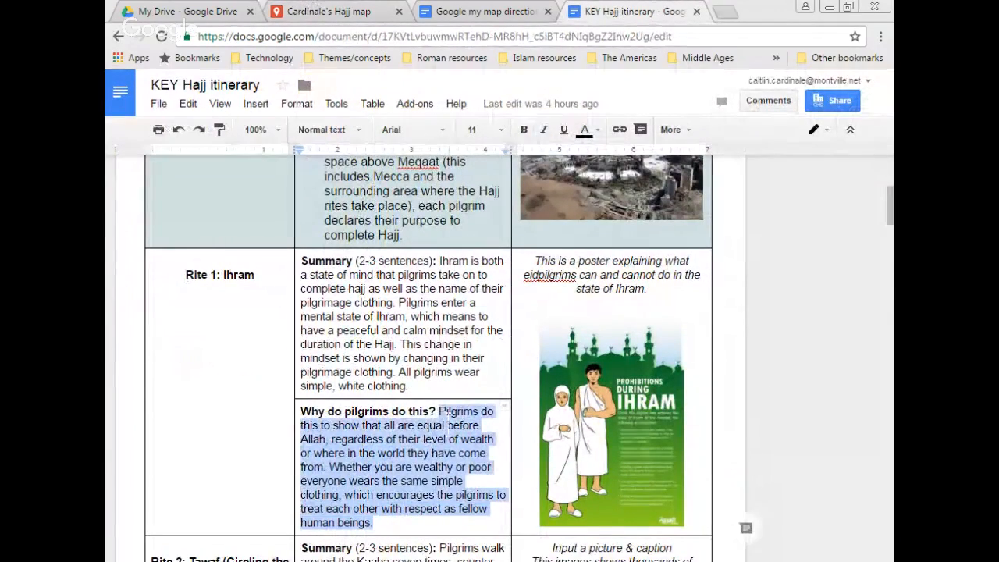
left_click(355, 7)
key("ctrl+v")
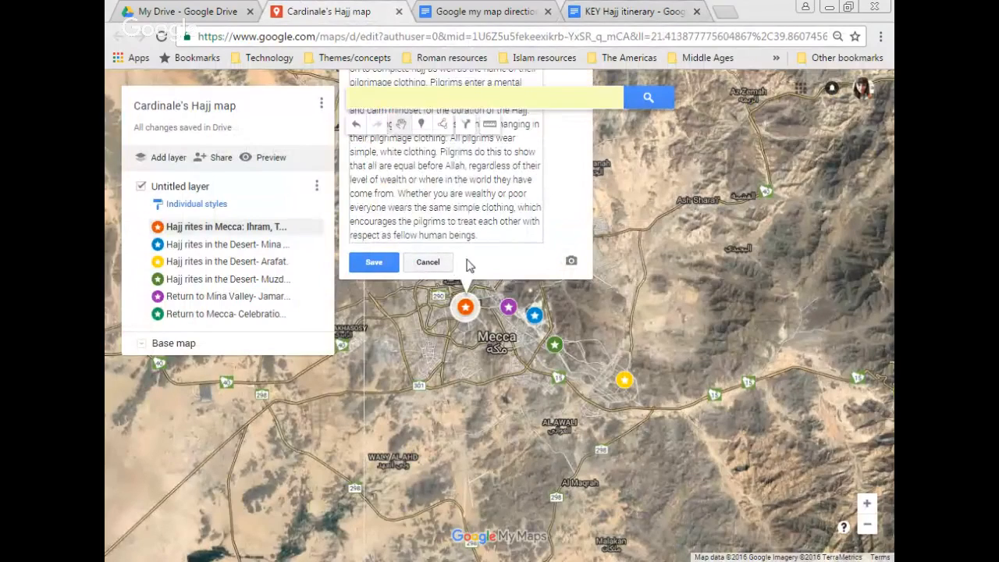
Step: Append the Rite 2 Tawaf summary and its explanation, then save the description
left_click(617, 11)
left_click(449, 438)
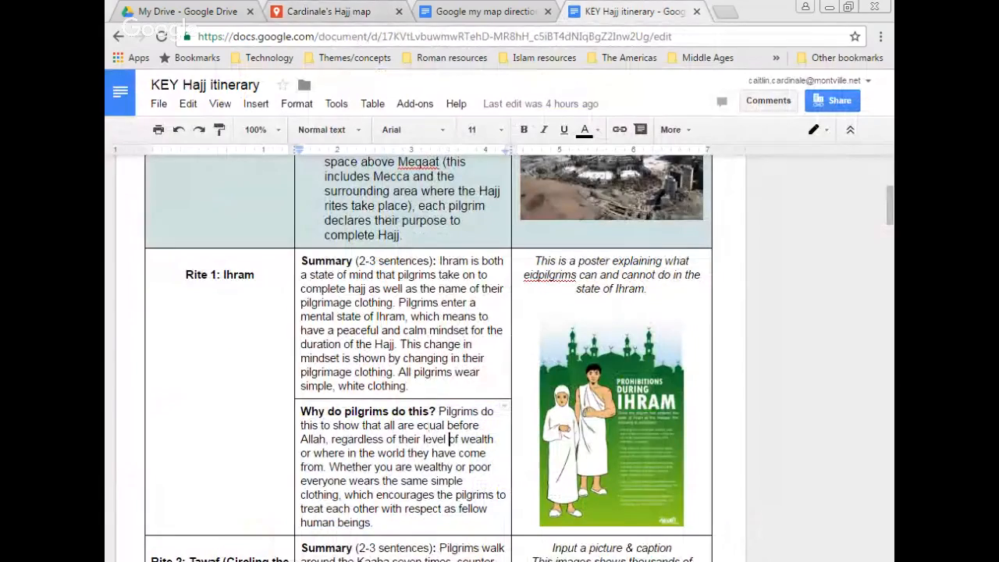
scroll(449, 494, "down", 5)
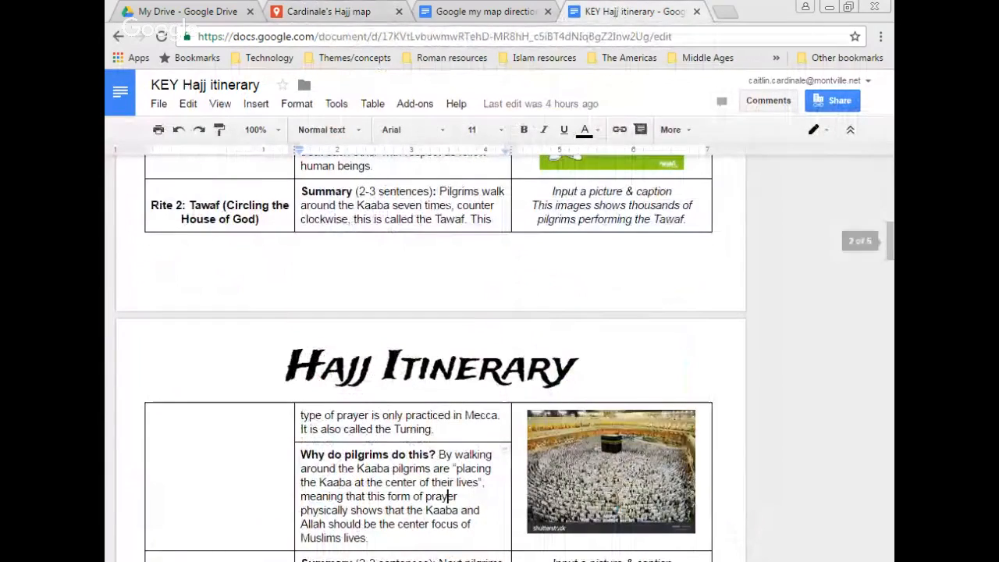
left_click_drag(439, 192, 434, 430)
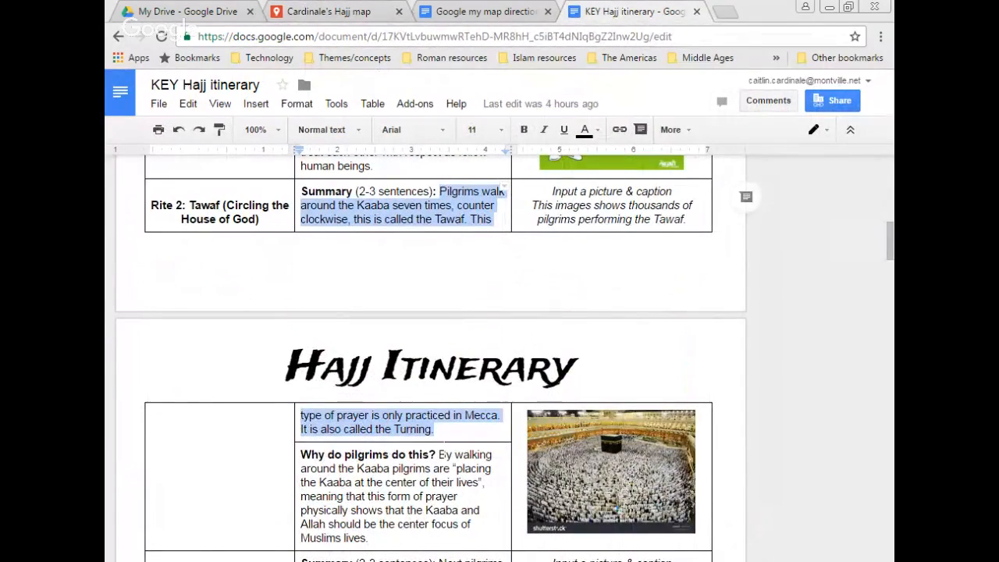
left_click(306, 10)
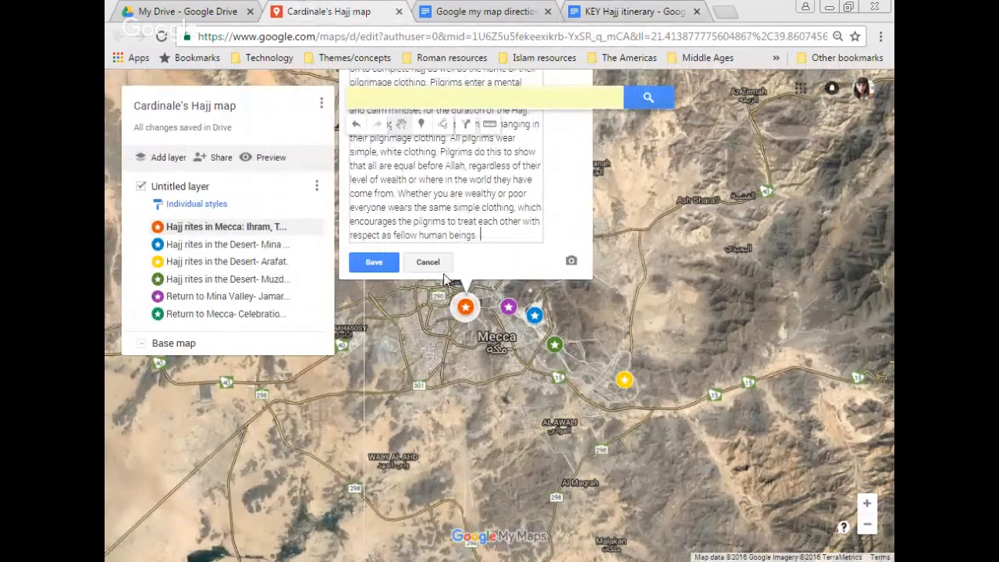
key("ctrl+v")
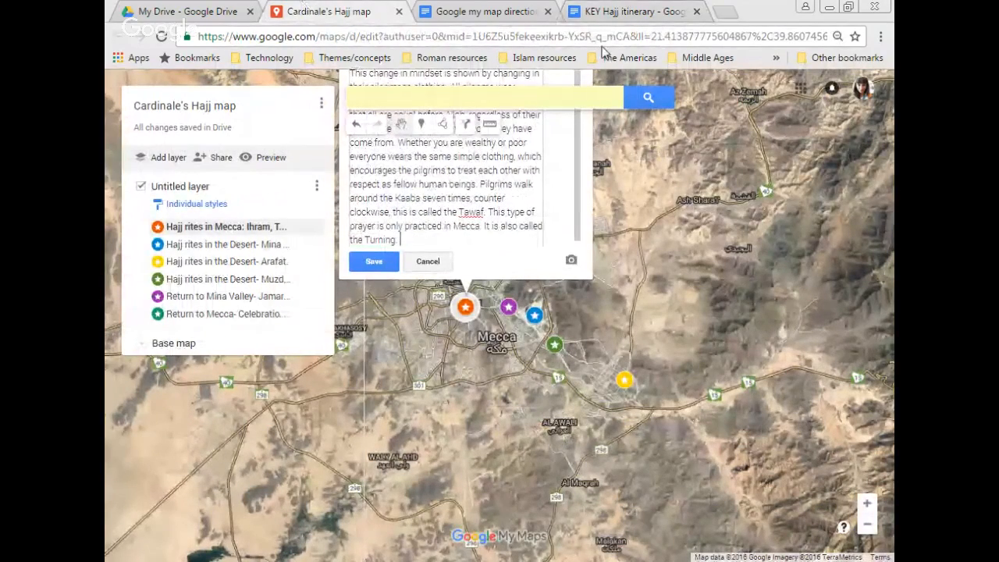
left_click(614, 13)
left_click_drag(370, 538, 439, 455)
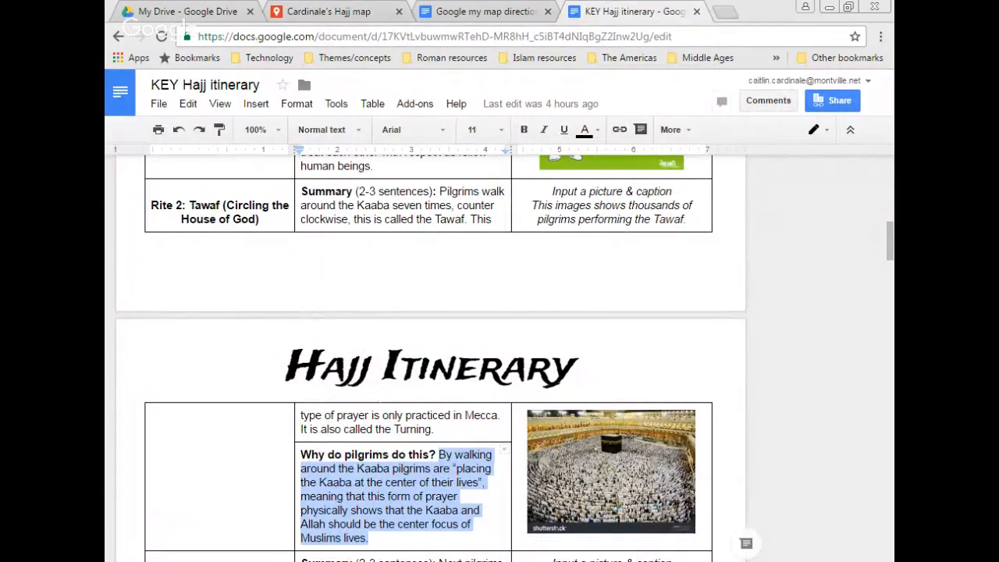
left_click(348, 9)
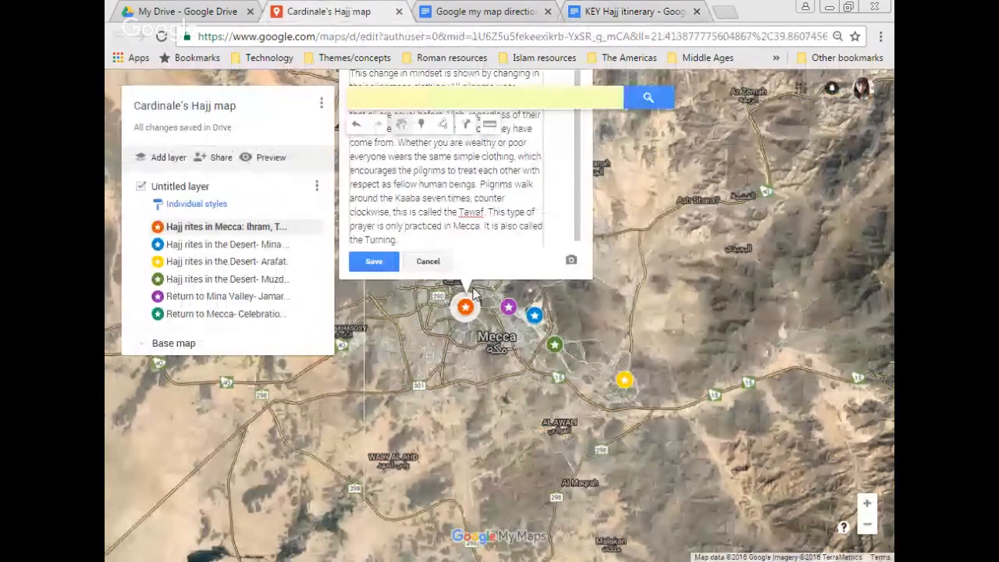
type("By walking around the Kaaba, pilgrims are placing the Kaaba at the center of their lives, meaning that the form of prayer physically shows that the Kaaba and Allah should be the center focus of Muslims lives.")
left_click(374, 261)
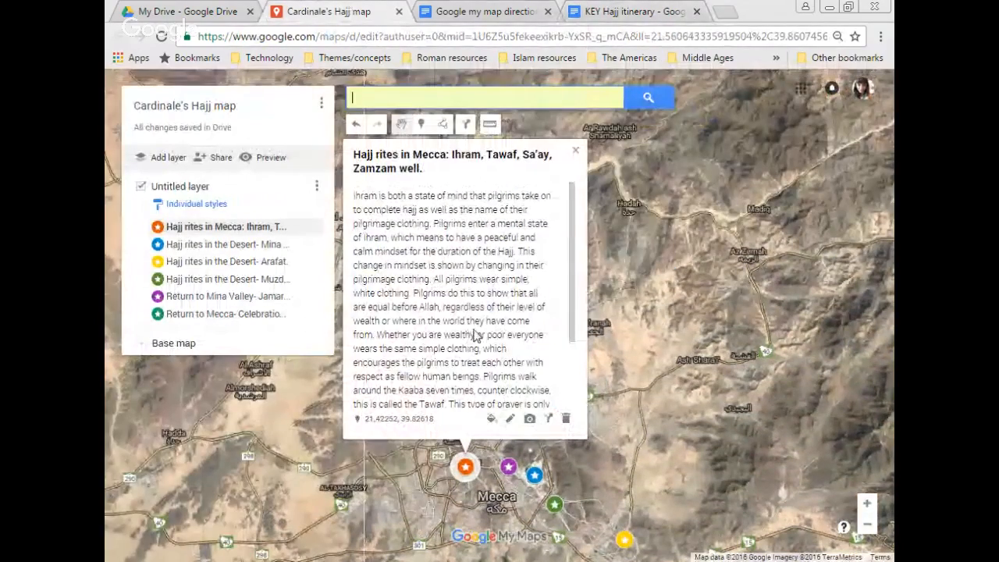
Step: Reopen the Mecca rites marker and add the Rite 3 Sa'ay passage about imitating Hagar
left_click_drag(575, 273, 586, 341)
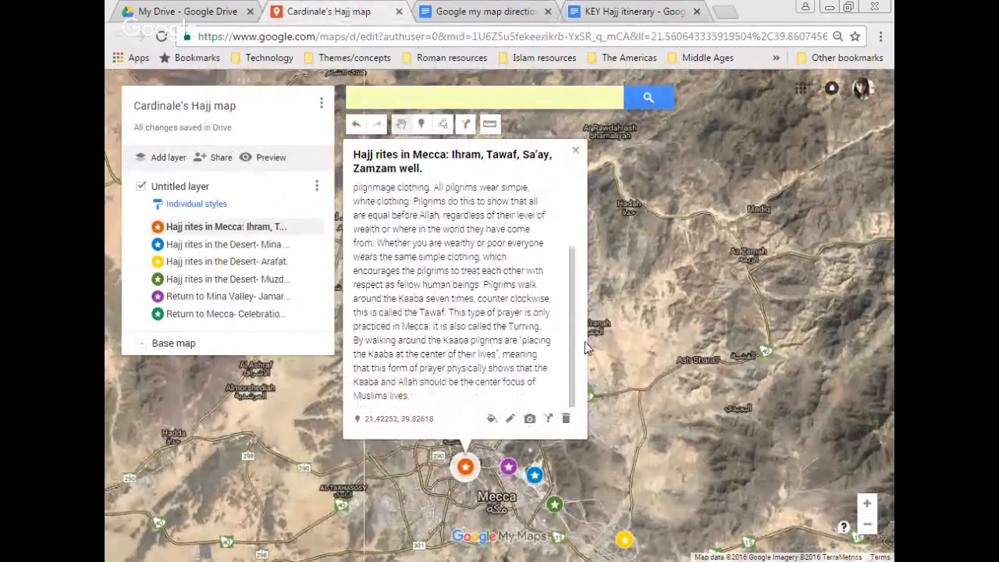
left_click(511, 418)
left_click(639, 13)
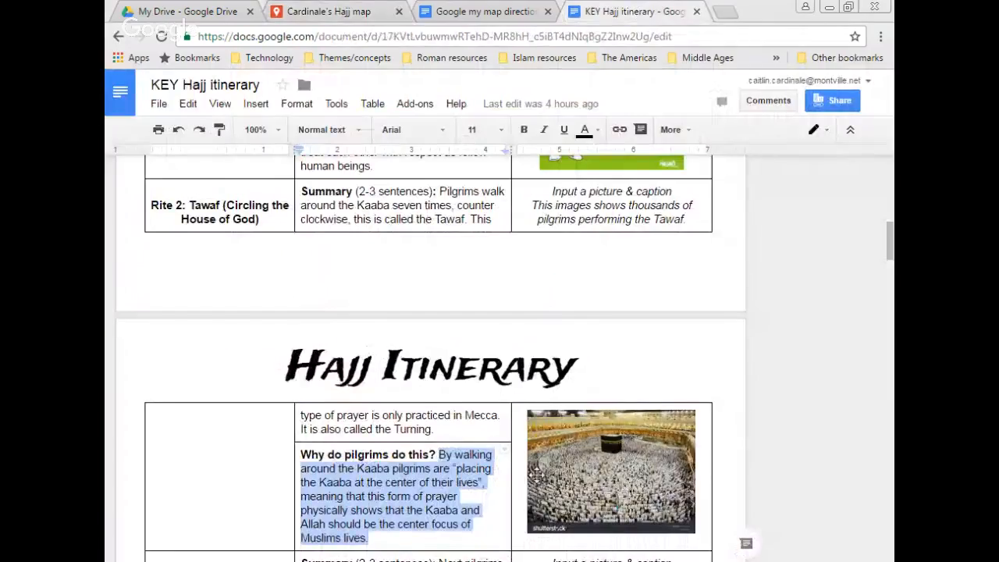
left_click_drag(889, 246, 889, 273)
left_click_drag(382, 328, 443, 280)
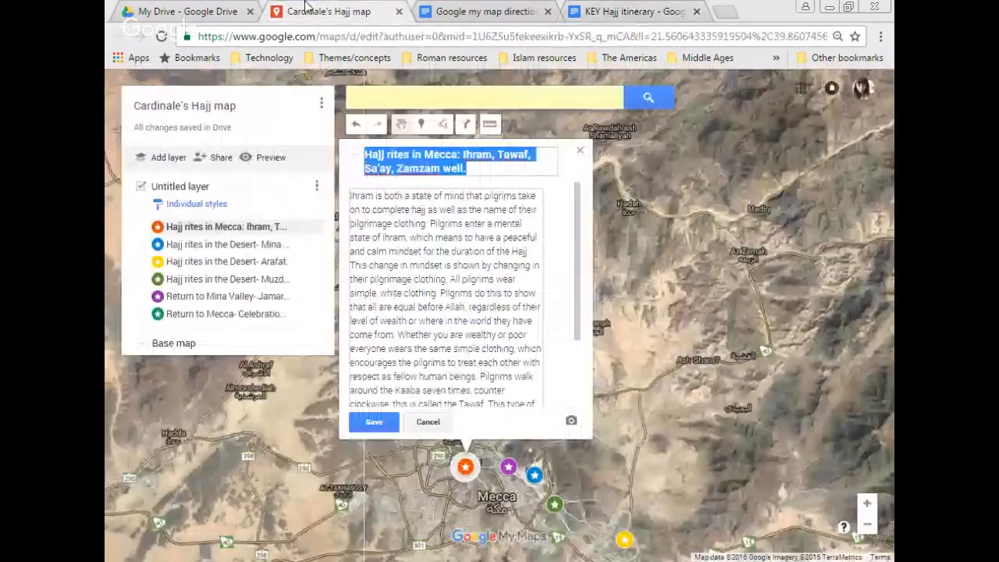
left_click(459, 401)
scroll(459, 401, "down", 4)
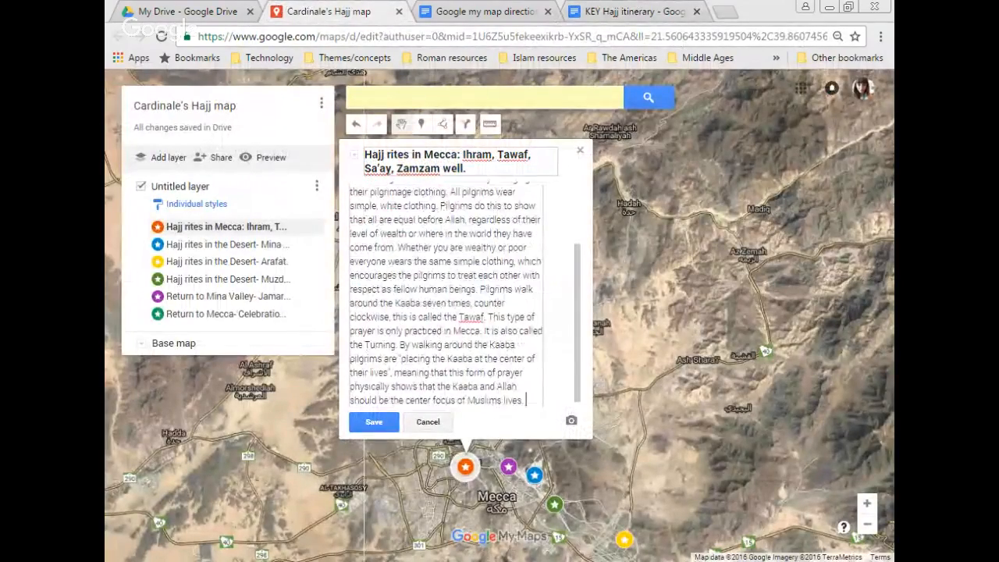
left_click(612, 12)
left_click_drag(349, 466, 470, 354)
key("ctrl+c")
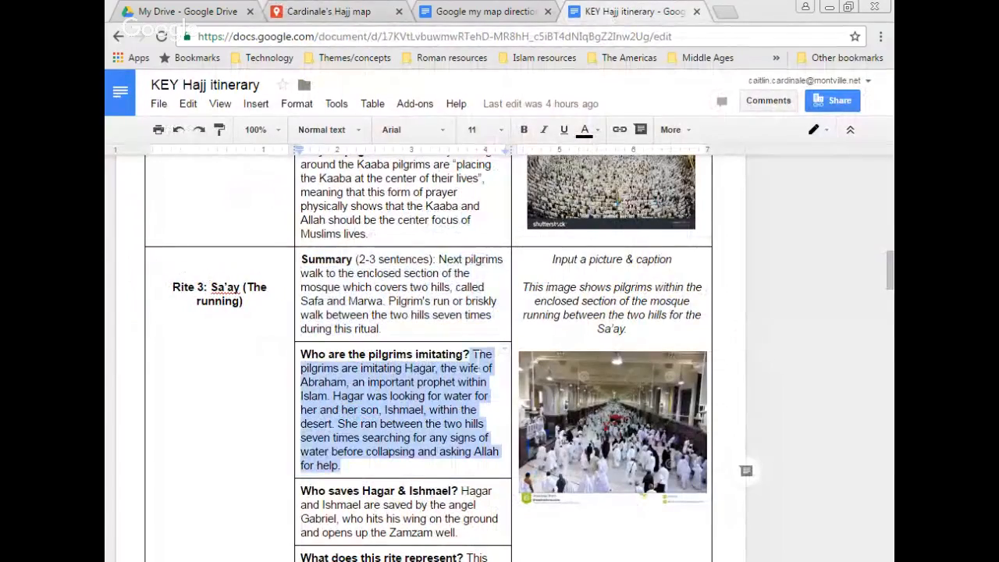
left_click(295, 8)
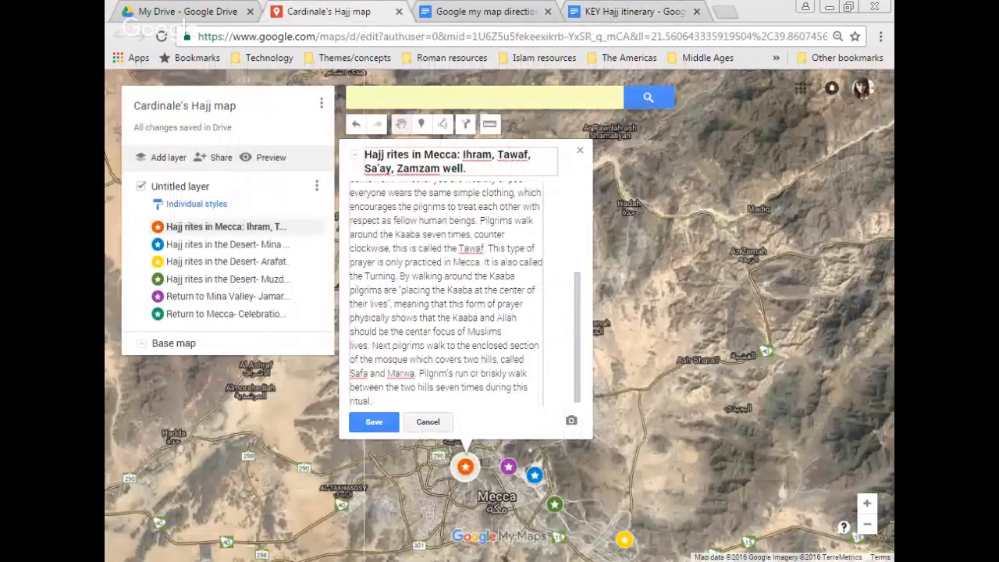
key("ctrl+v")
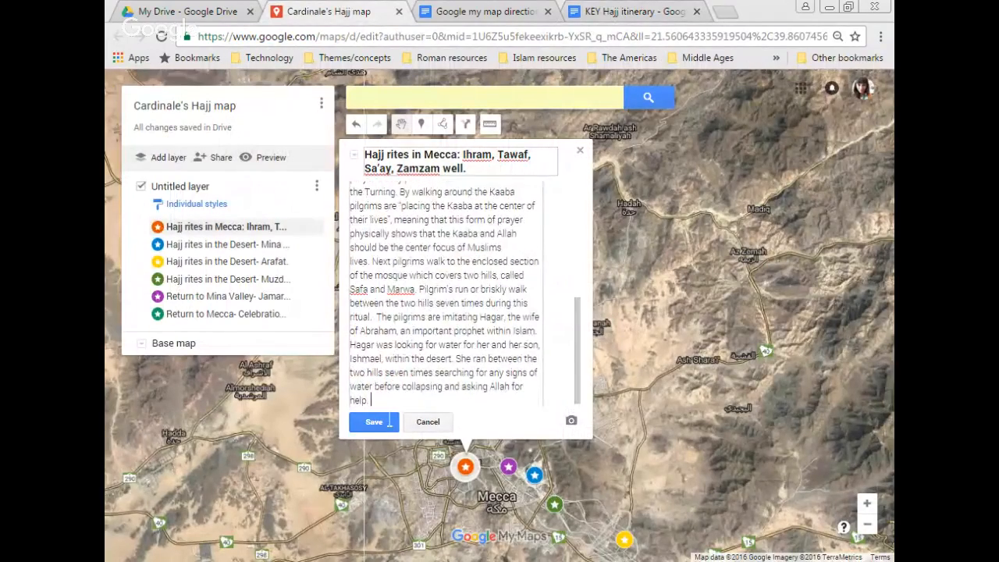
Step: Append the answer about who saves Hagar to the description
left_click(591, 8)
left_click(383, 505)
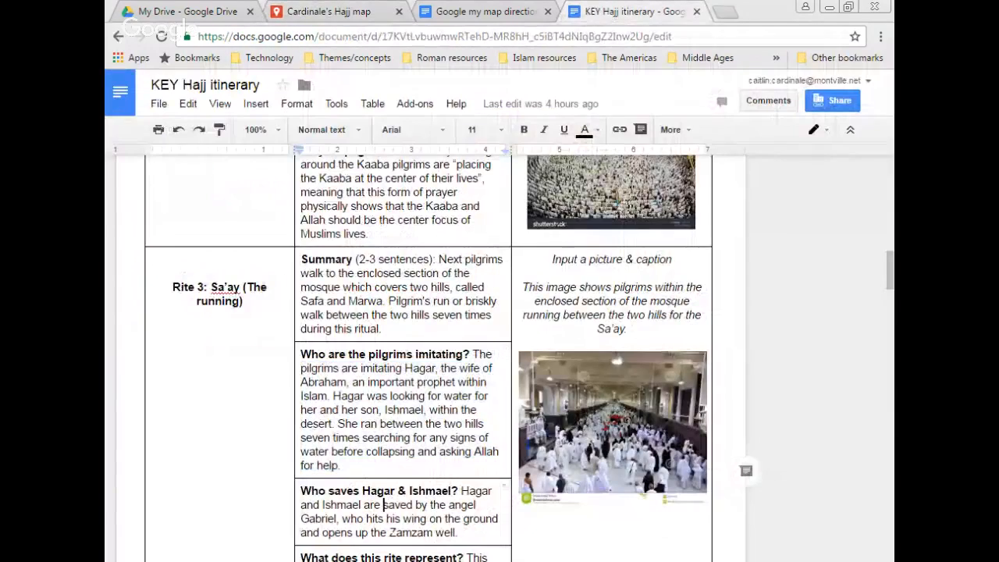
key("Down")
key("Down")
key("Down")
key("Down")
key("Down")
key("Down")
key("Down")
key("Down")
key("Up")
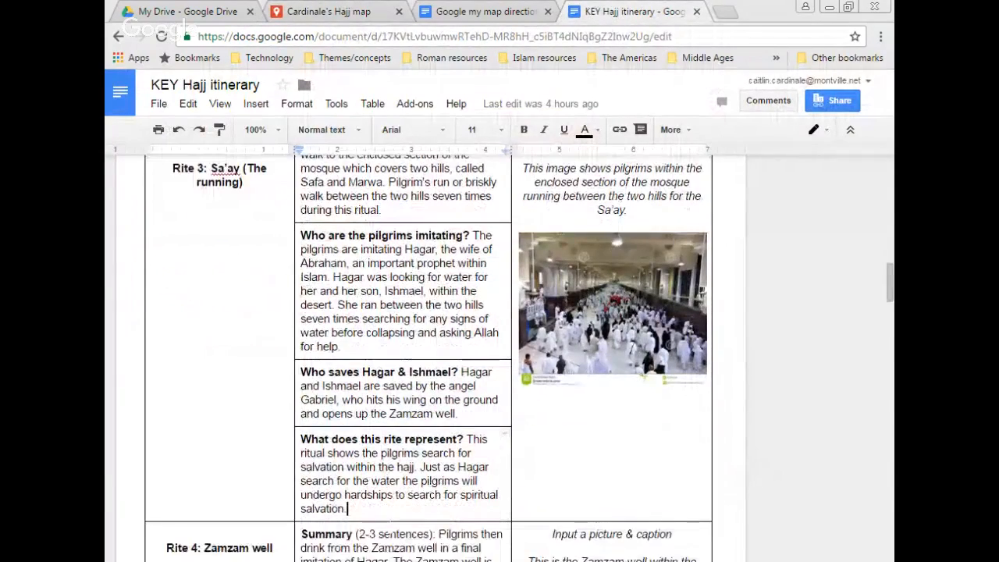
key("Up")
key("Up")
key("Up")
key("Up")
key("Up")
key("Up")
key("shift+Up")
key("shift+Up")
key("shift+Up")
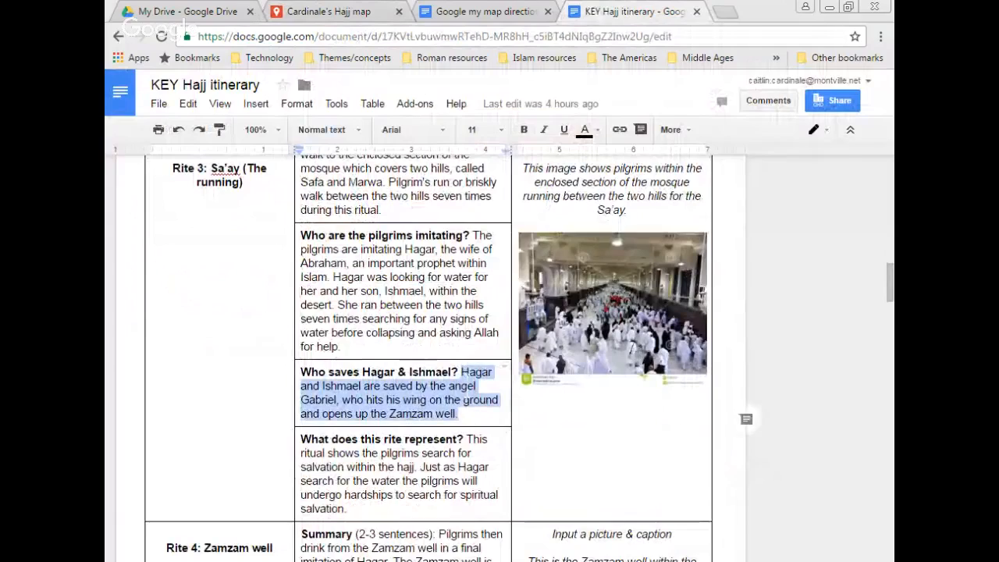
key("ctrl+c")
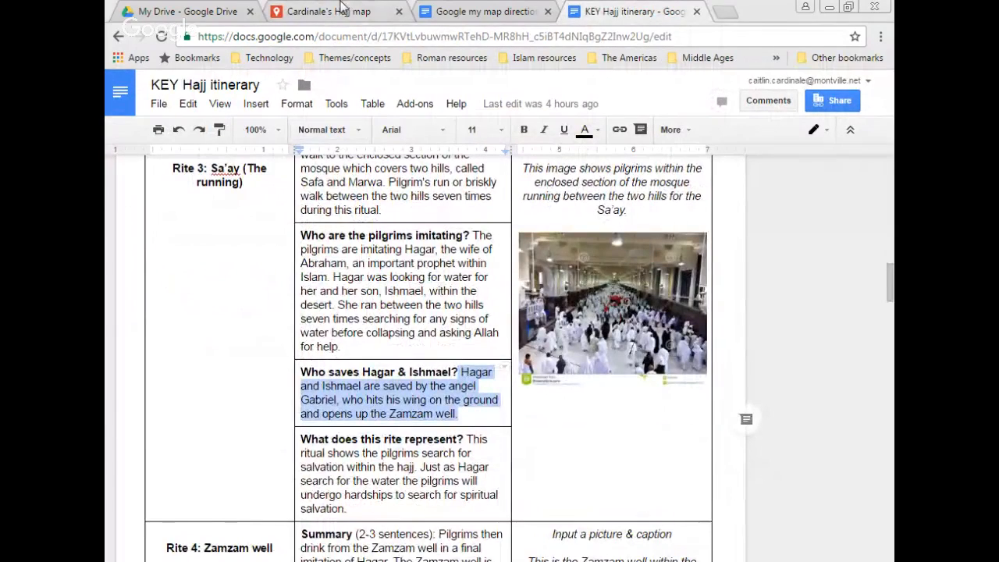
left_click(343, 9)
key("ctrl+v")
Step: Append the passage explaining what the Sa'ay rite represents
left_click(654, 9)
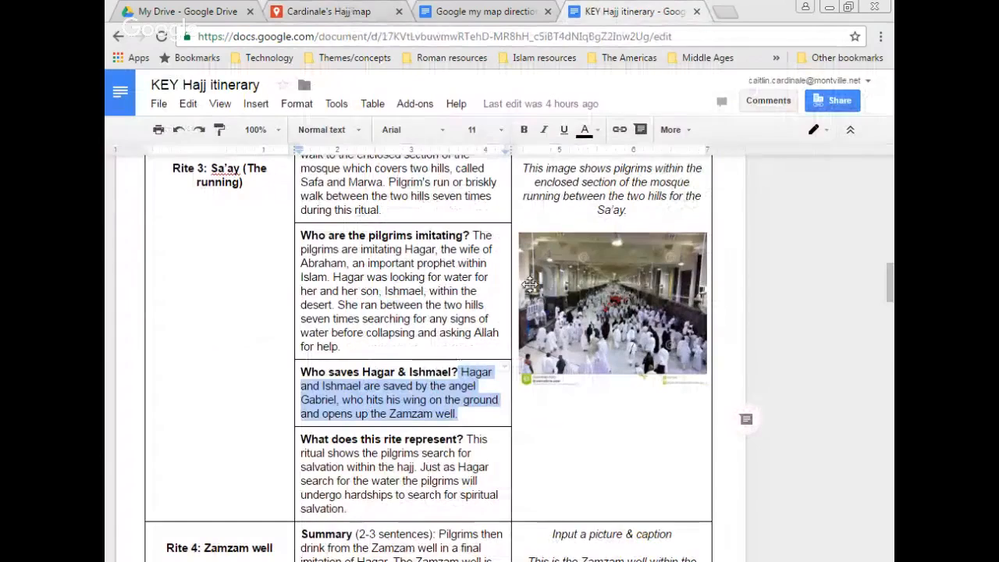
left_click(406, 536)
scroll(413, 546, "down", 4)
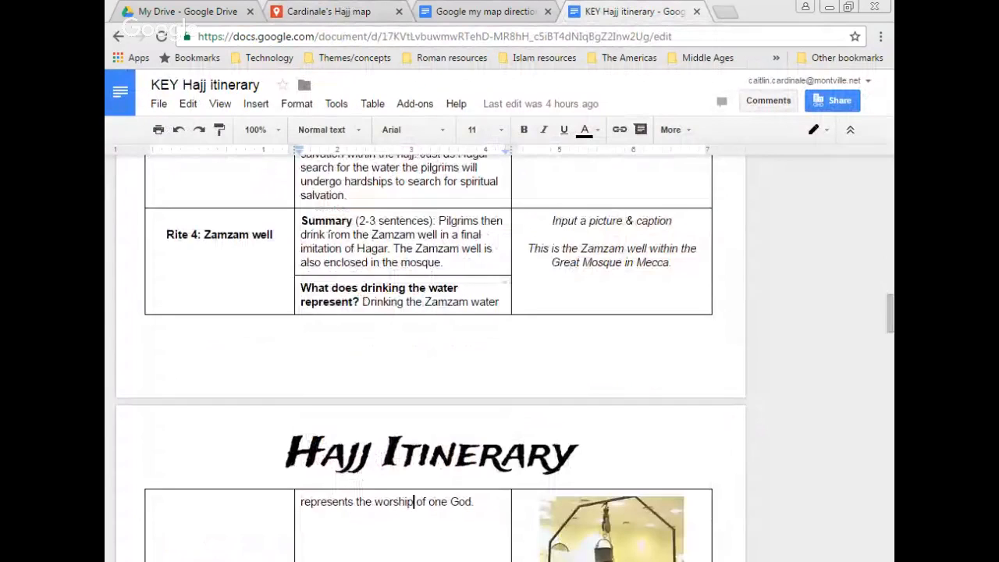
left_click_drag(344, 181, 465, 180)
left_click(347, 195)
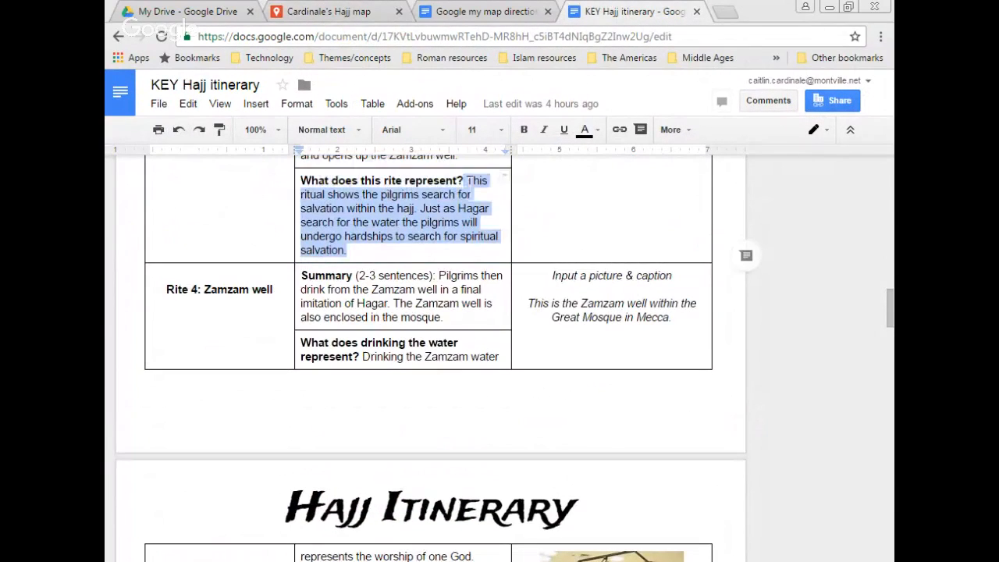
left_click(351, 10)
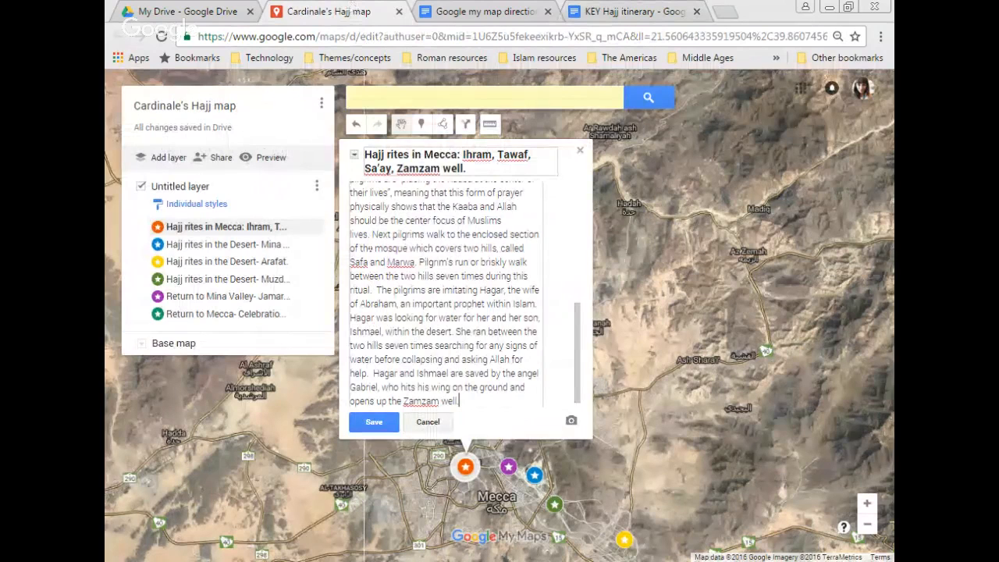
key("ctrl+v")
Step: Add the Rite 4 Zamzam well summary and the drinking-water answer, then save the description
left_click(632, 11)
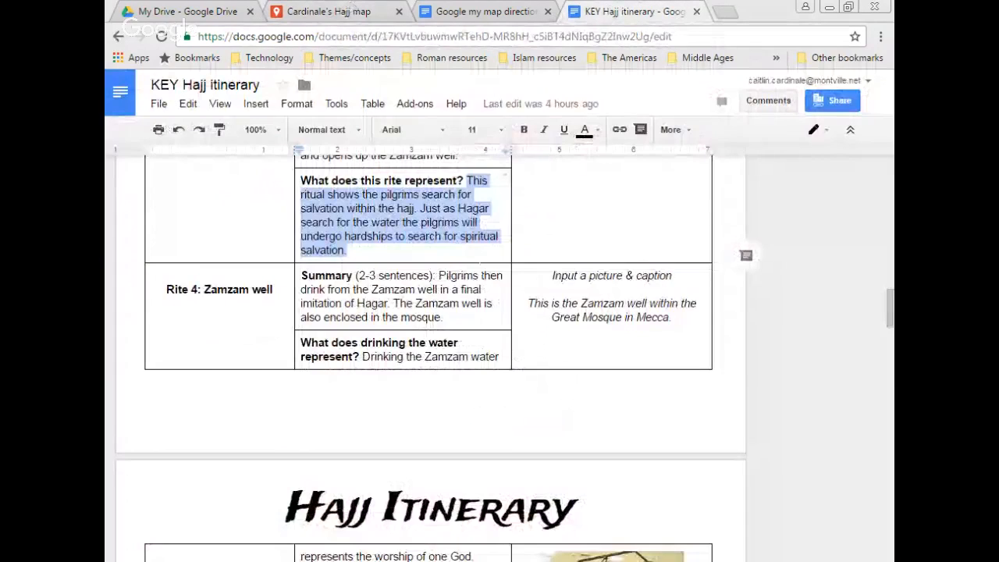
left_click_drag(442, 317, 439, 275)
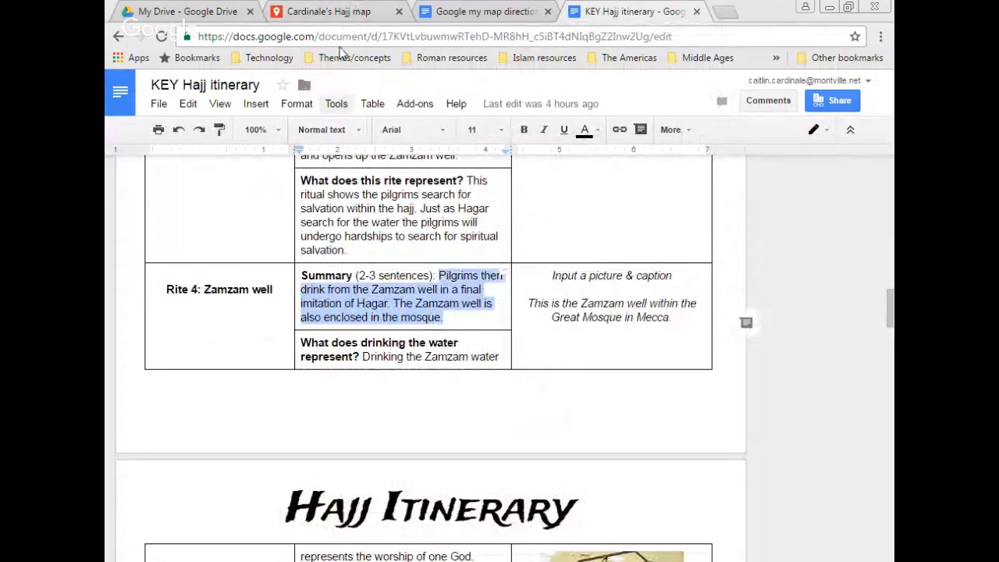
left_click(349, 9)
key("ctrl+v")
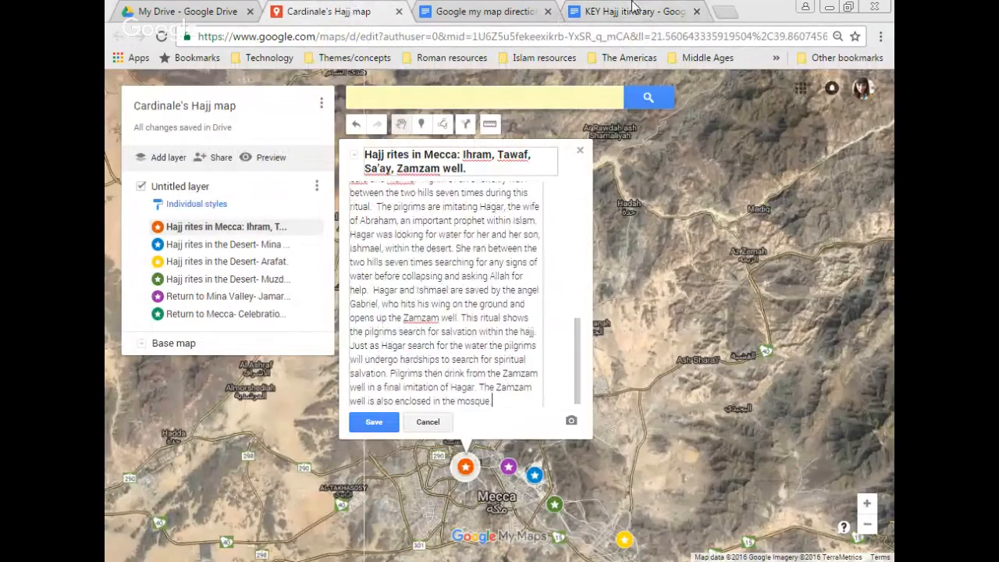
left_click(636, 11)
left_click_drag(362, 356, 476, 508)
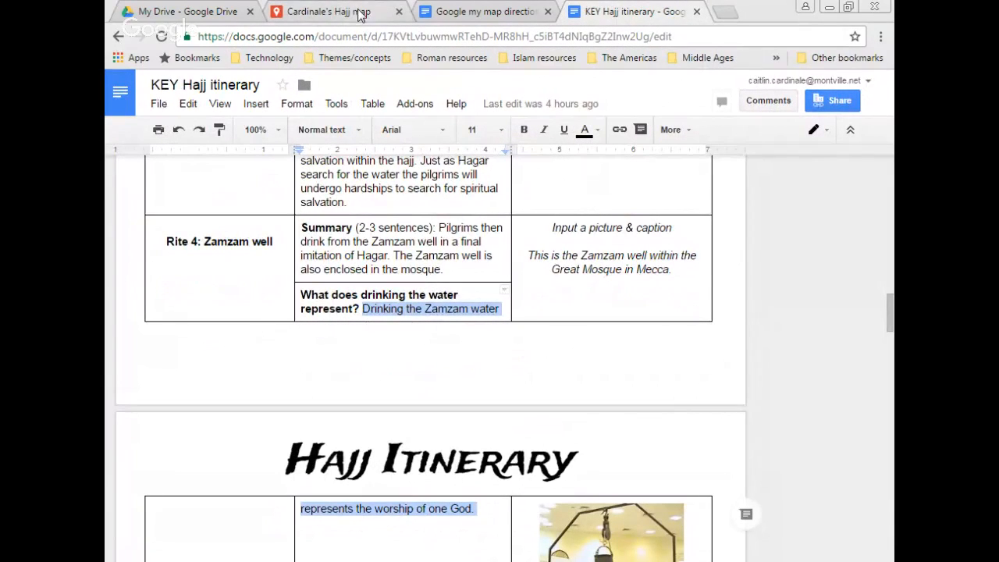
left_click(318, 10)
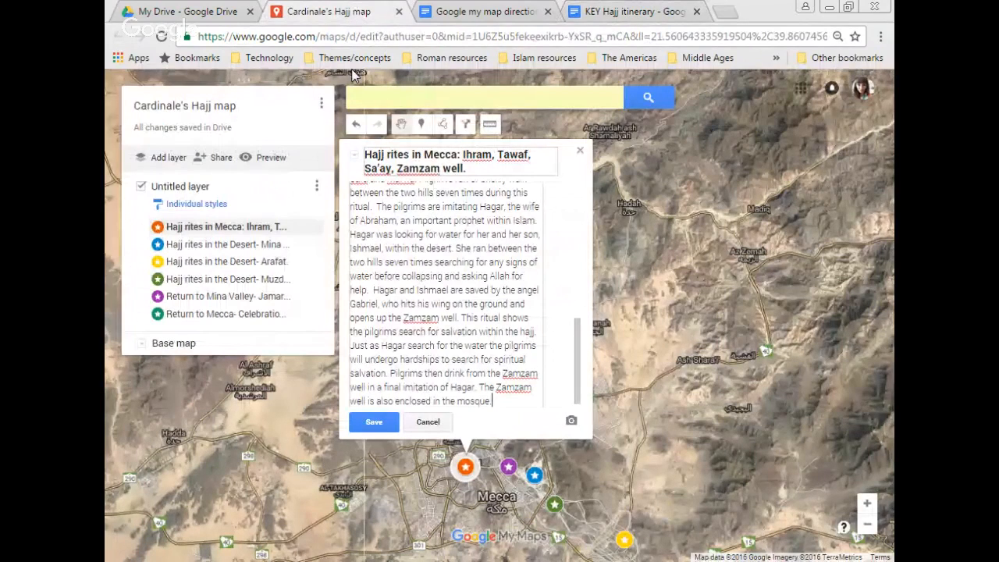
key("ctrl+v")
left_click(359, 421)
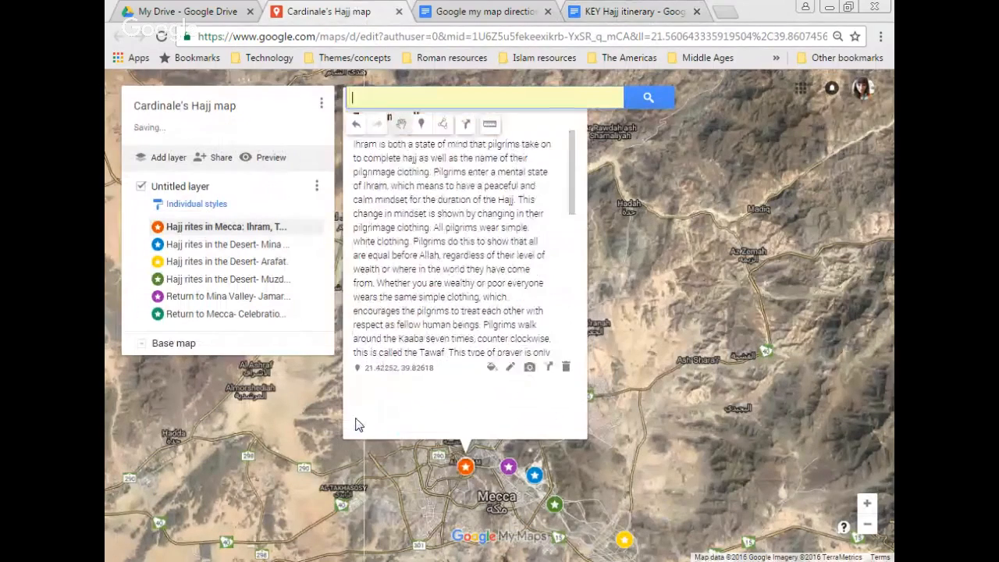
scroll(577, 235, "down", 5)
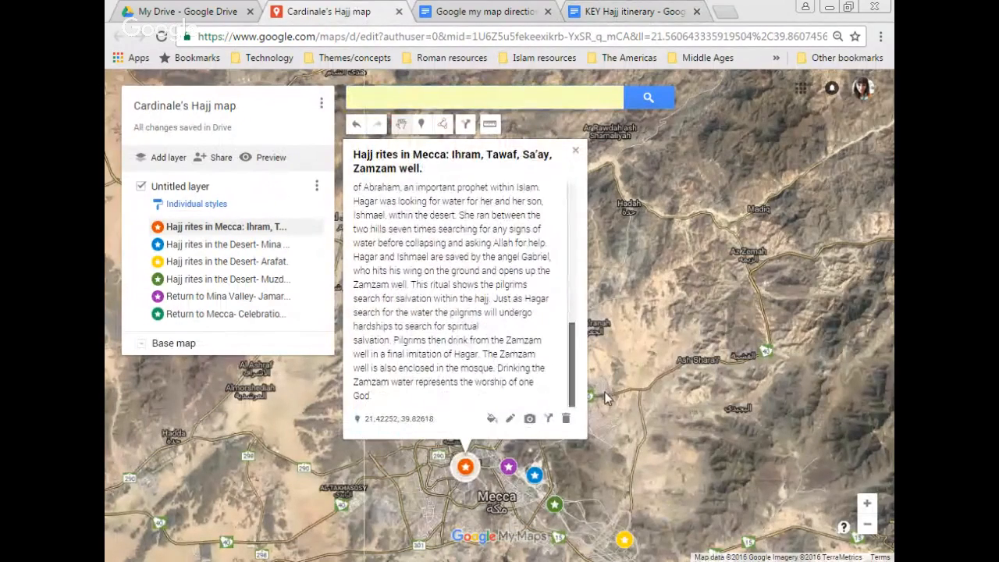
scroll(577, 234, "up", 5)
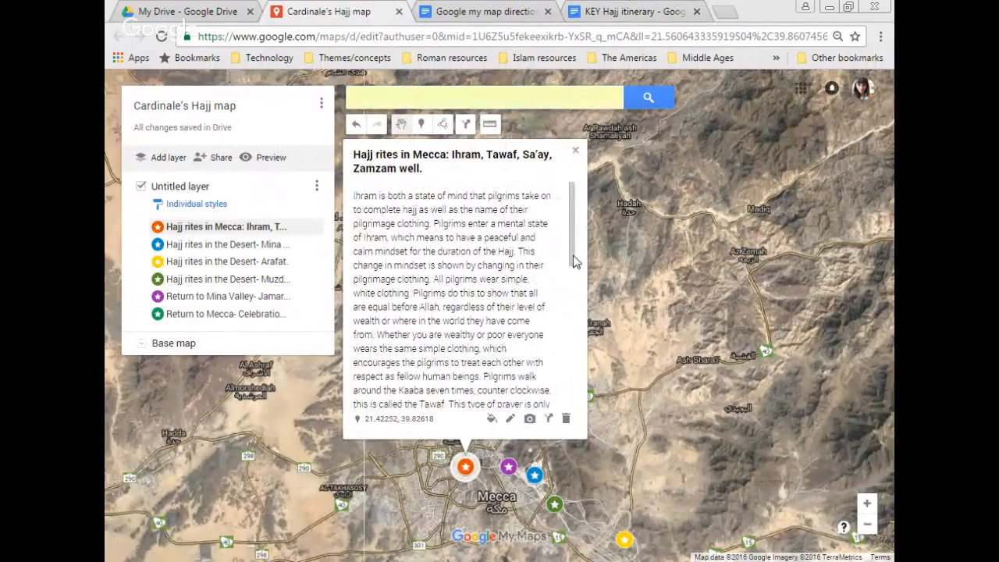
Step: Search images for 'ihram hajj' and attach the green IHRAM poster to the Mecca rites place
left_click(530, 420)
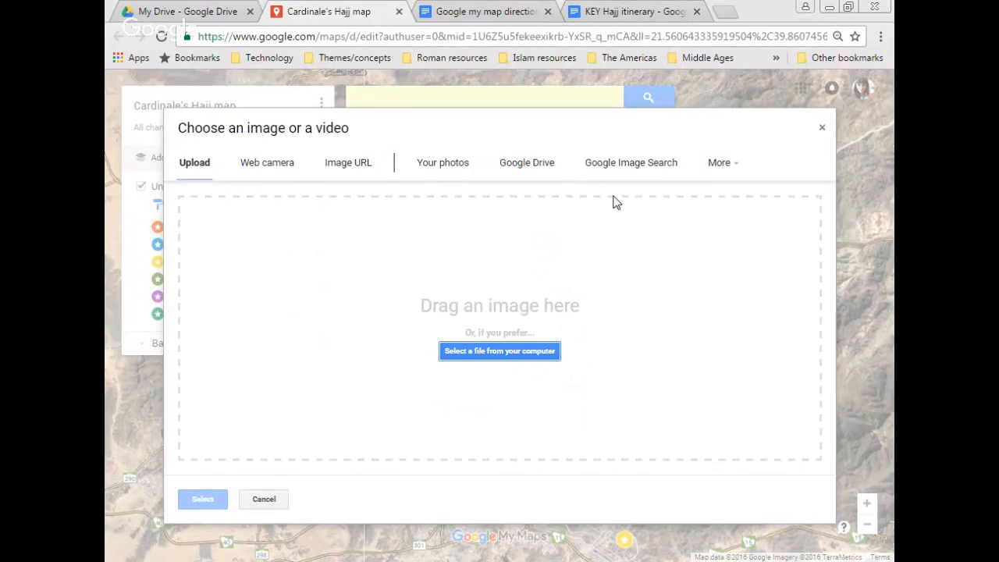
left_click(631, 163)
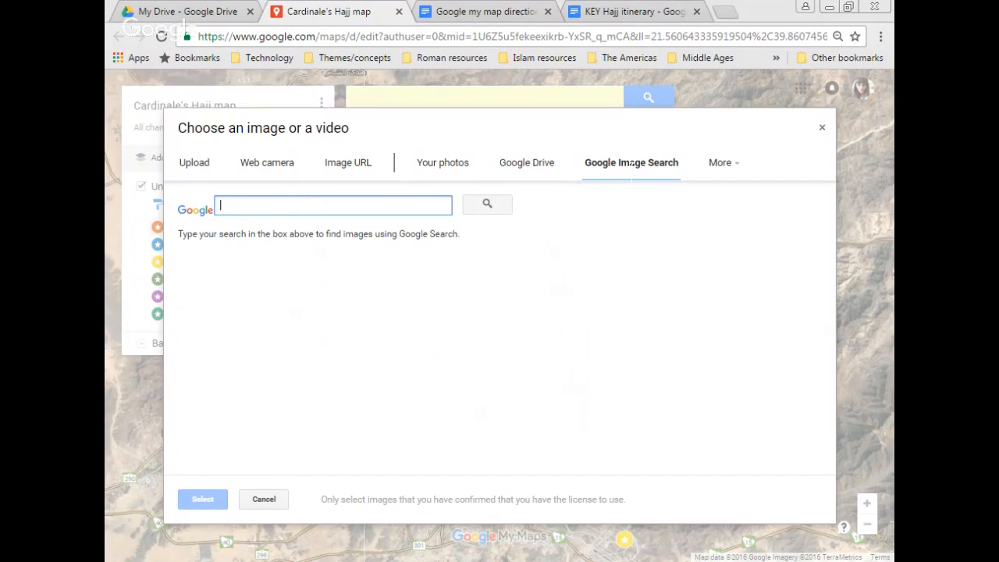
type("ih")
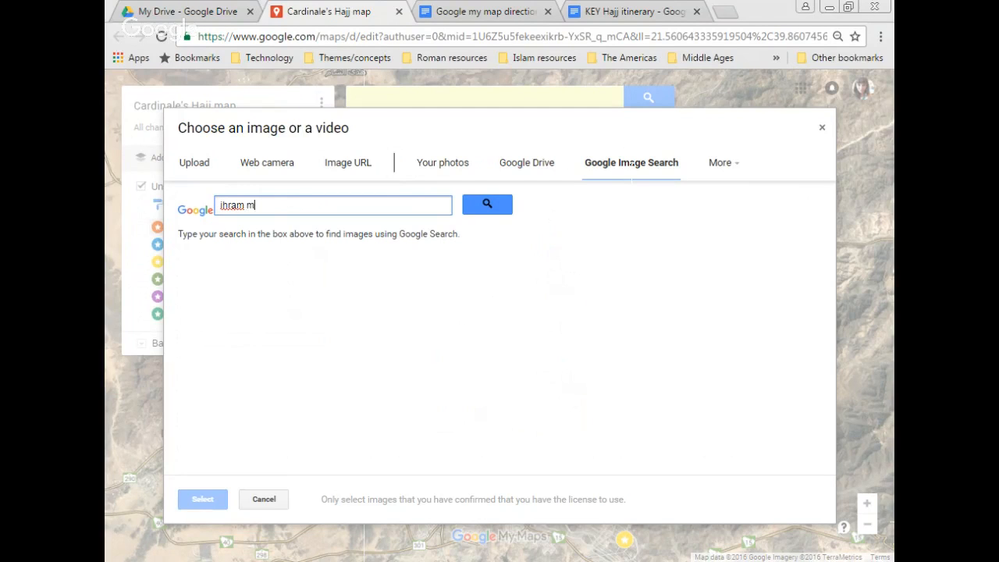
type("ram hajj")
key("Return")
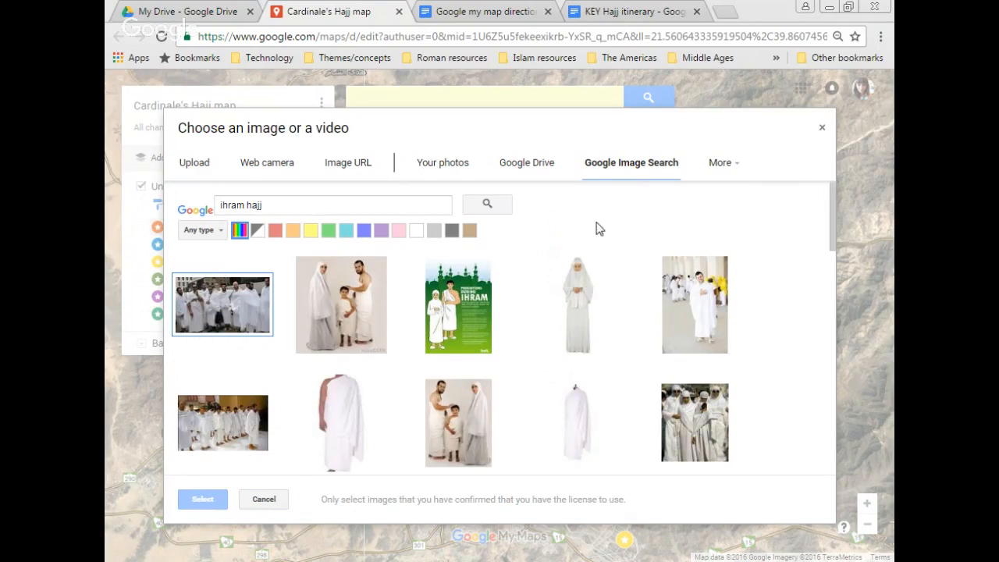
left_click(453, 316)
left_click(215, 500)
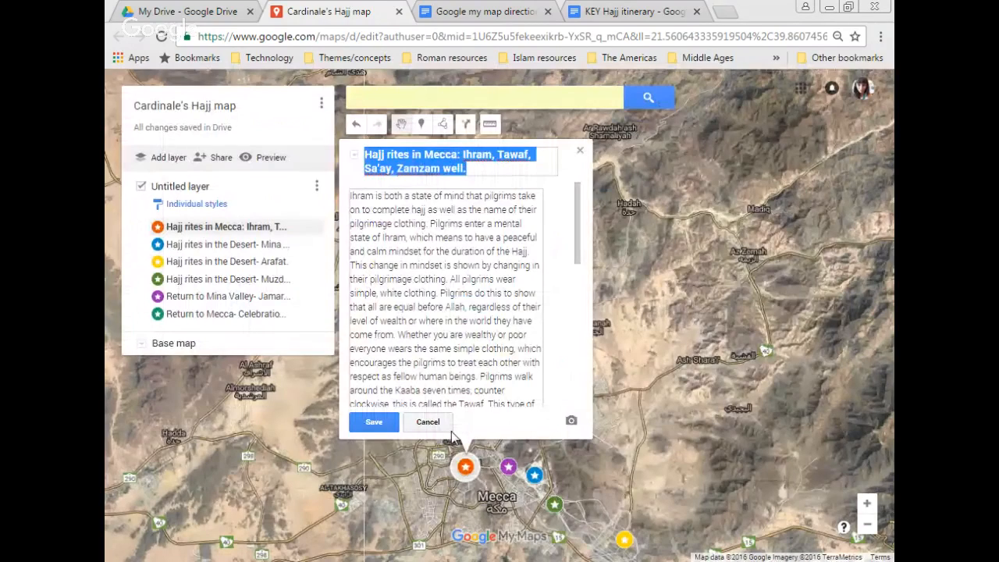
left_click(380, 422)
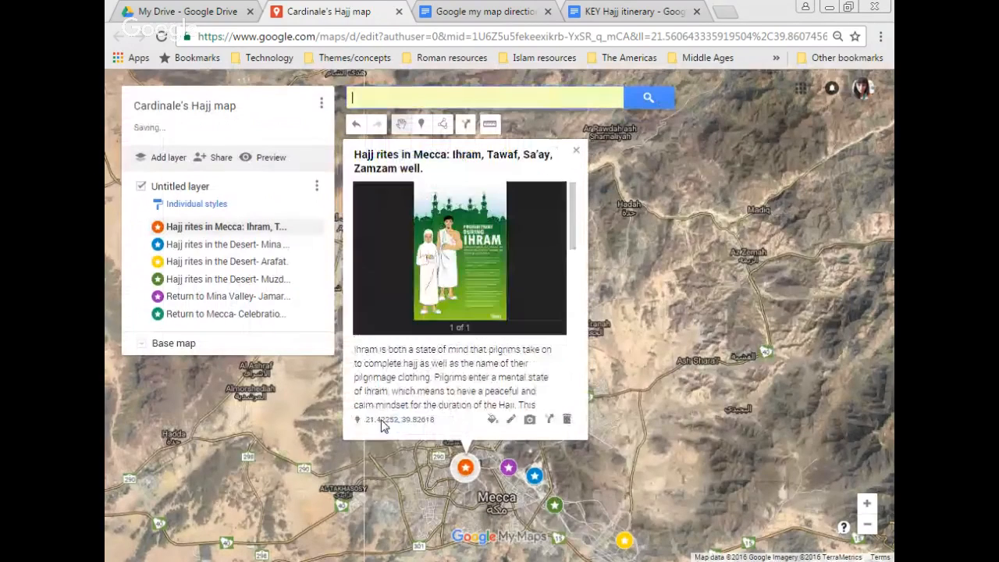
Step: Add a Kaaba photo with circling crowds from a 'kaaba' image search and save the marker
left_click(531, 421)
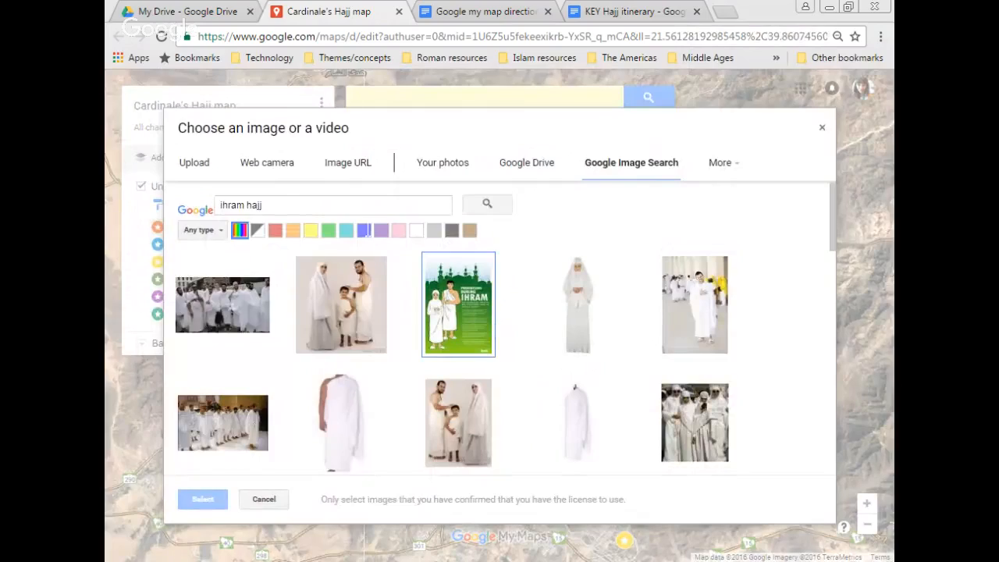
type("kaaba")
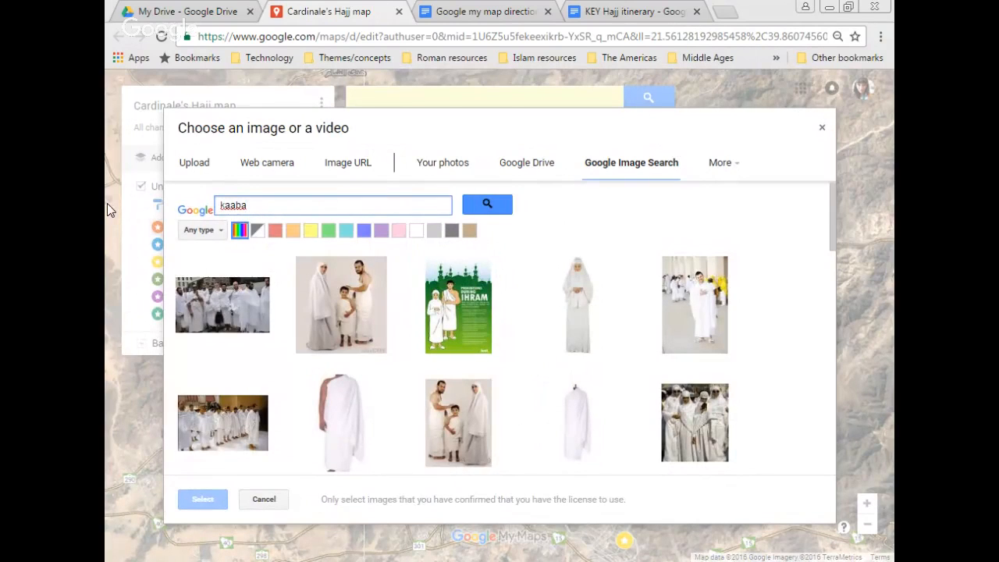
key("Return")
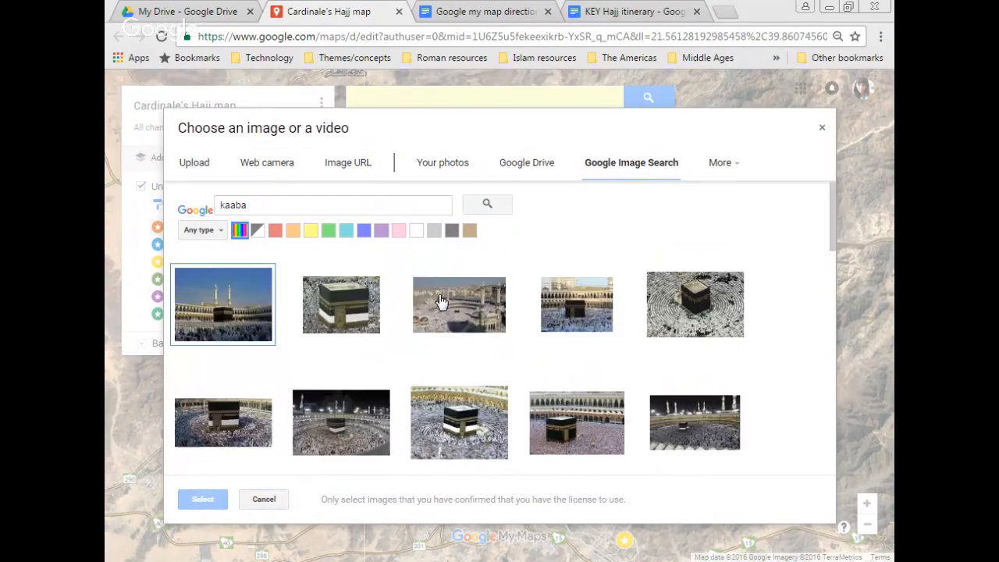
left_click(737, 300)
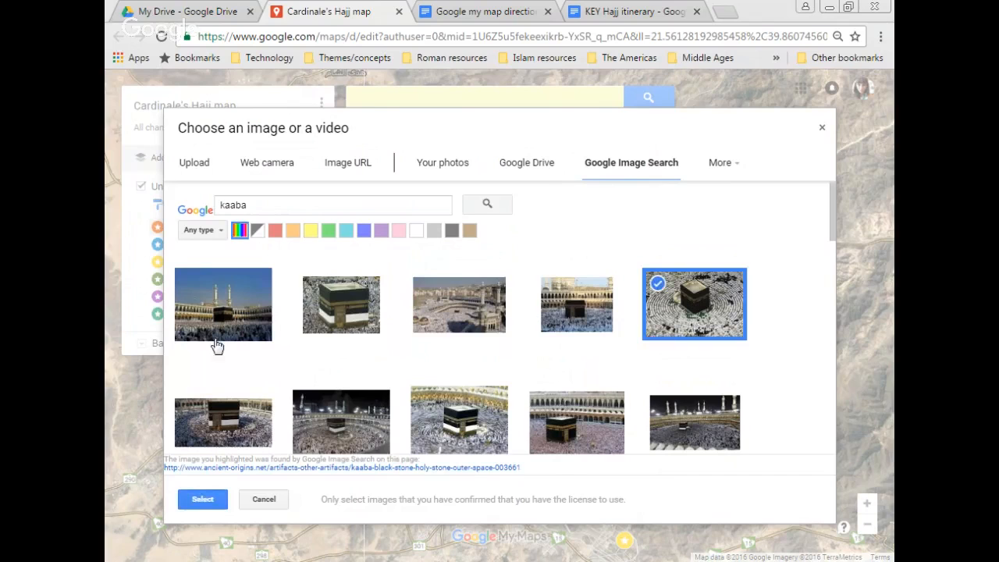
left_click(205, 500)
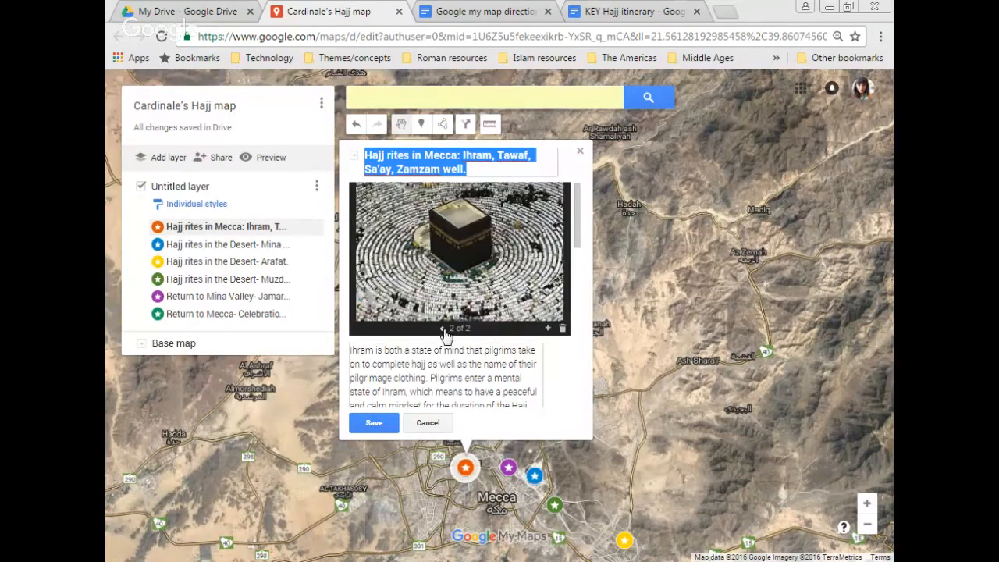
left_click(444, 329)
left_click(478, 330)
left_click(371, 425)
Step: Search images for 'sa'ay', then 'sa'ay kaaba', looking for a Sa'ay corridor photo
left_click(531, 421)
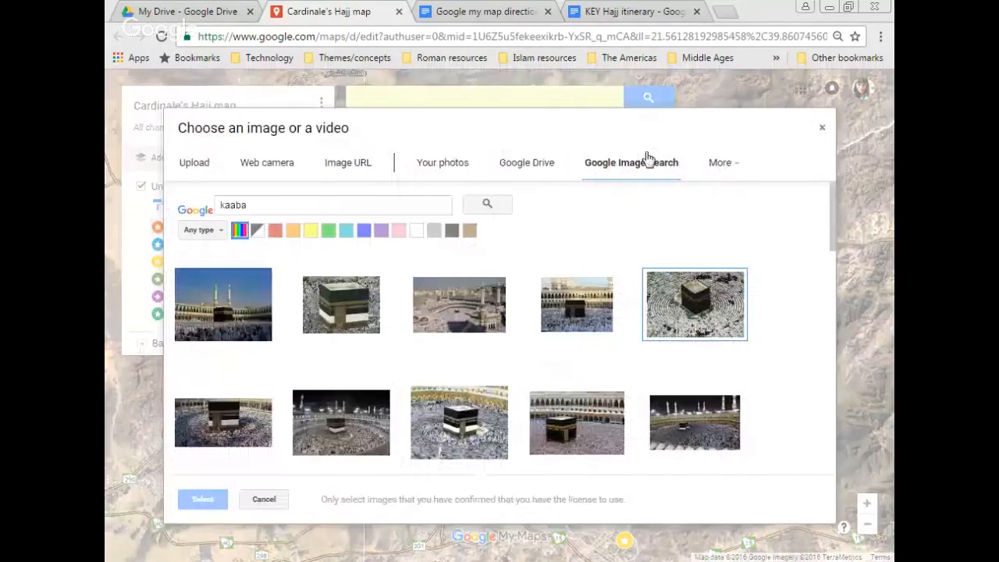
left_click(308, 205)
key("ctrl+a")
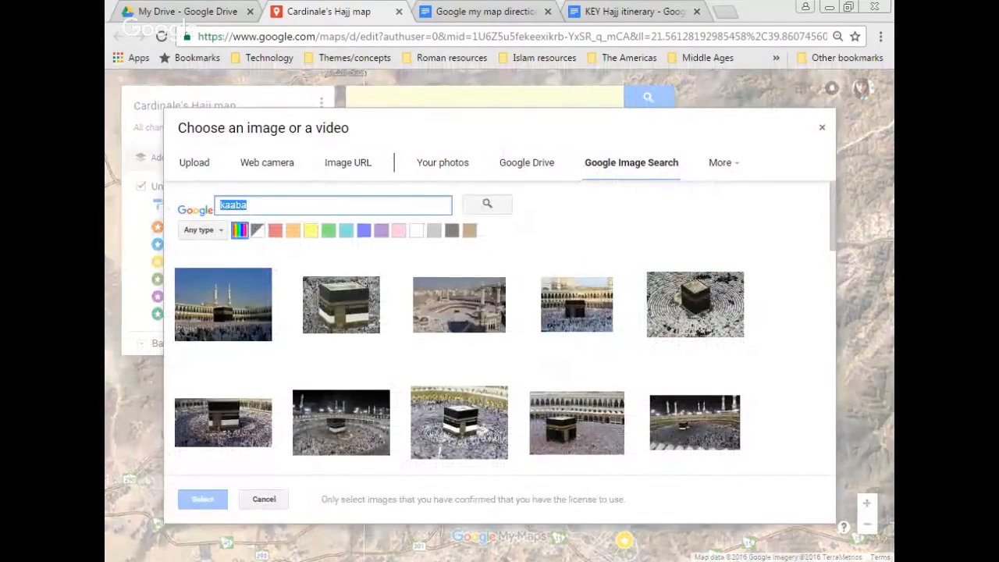
type("sa'ay")
key("Return")
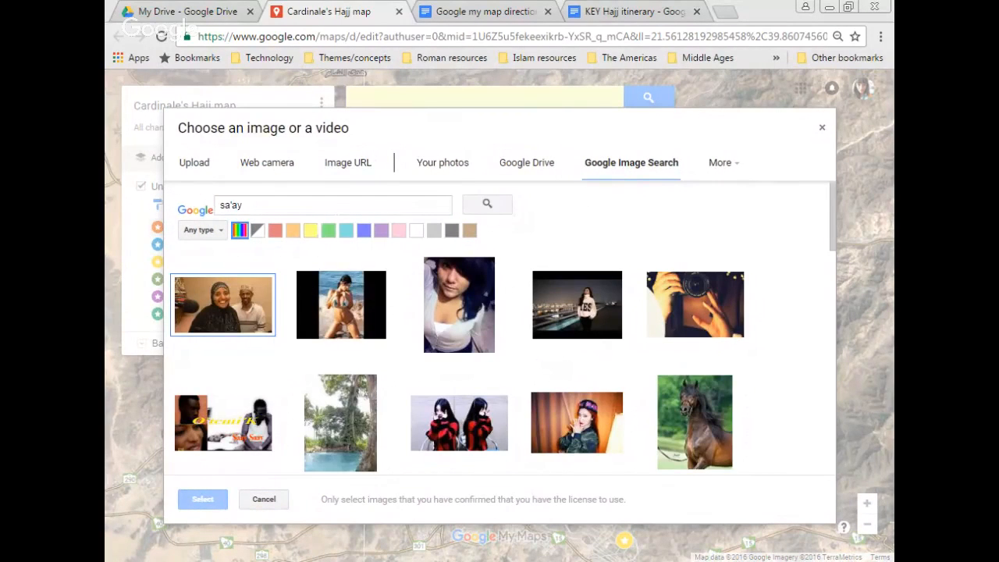
left_click_drag(248, 206, 201, 213)
type("sa'ay kaa")
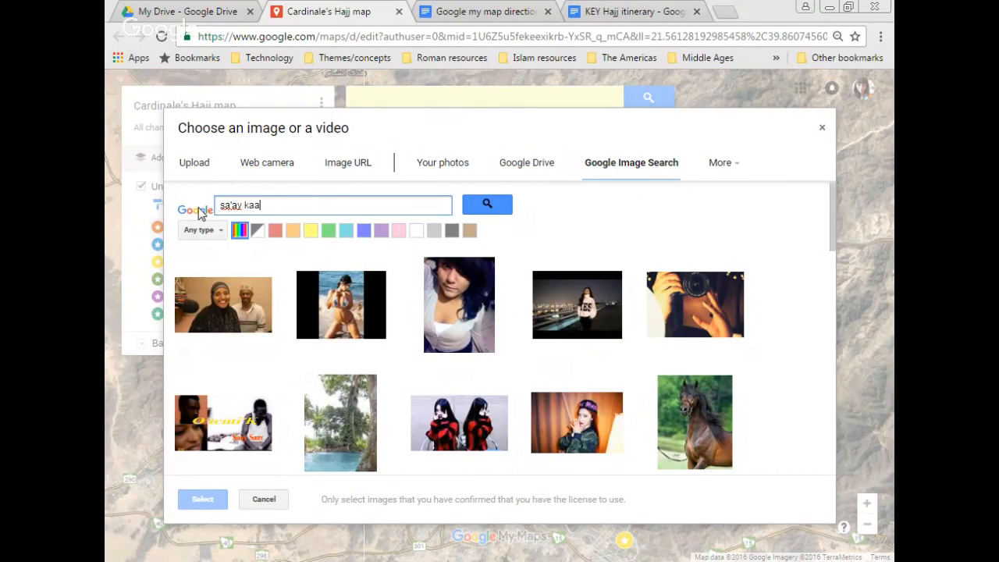
type("ba")
key("Return")
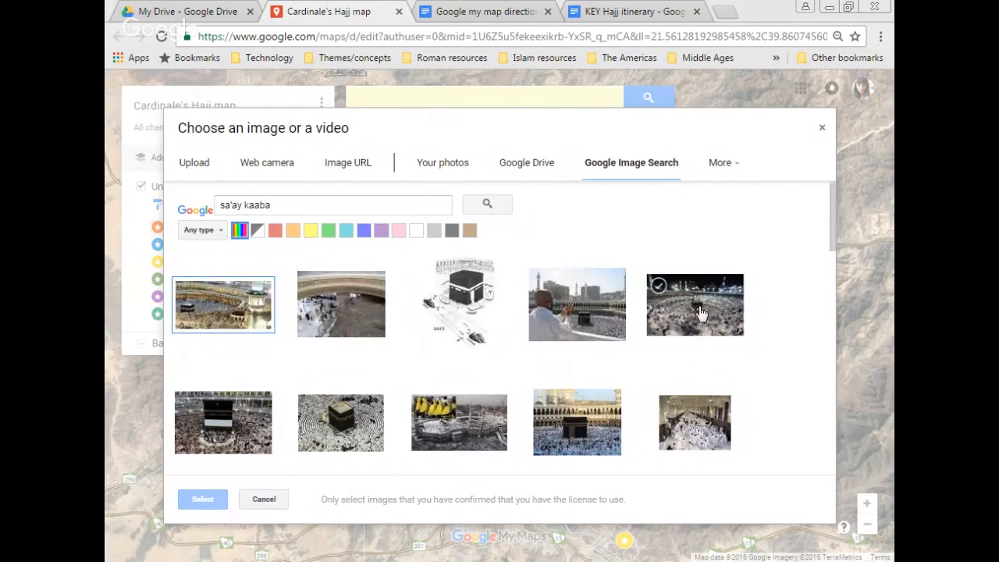
left_click_drag(832, 219, 857, 366)
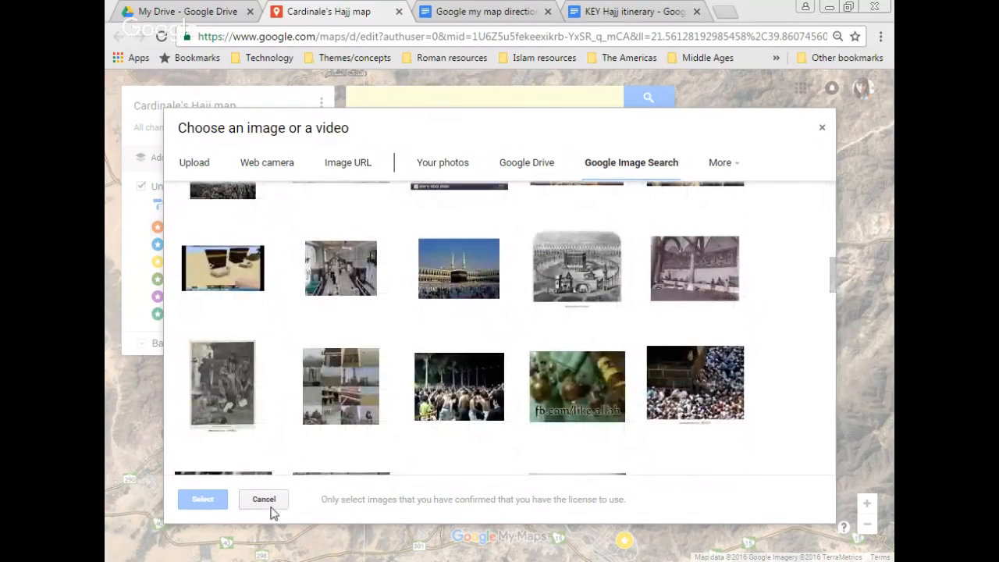
left_click_drag(840, 278, 832, 202)
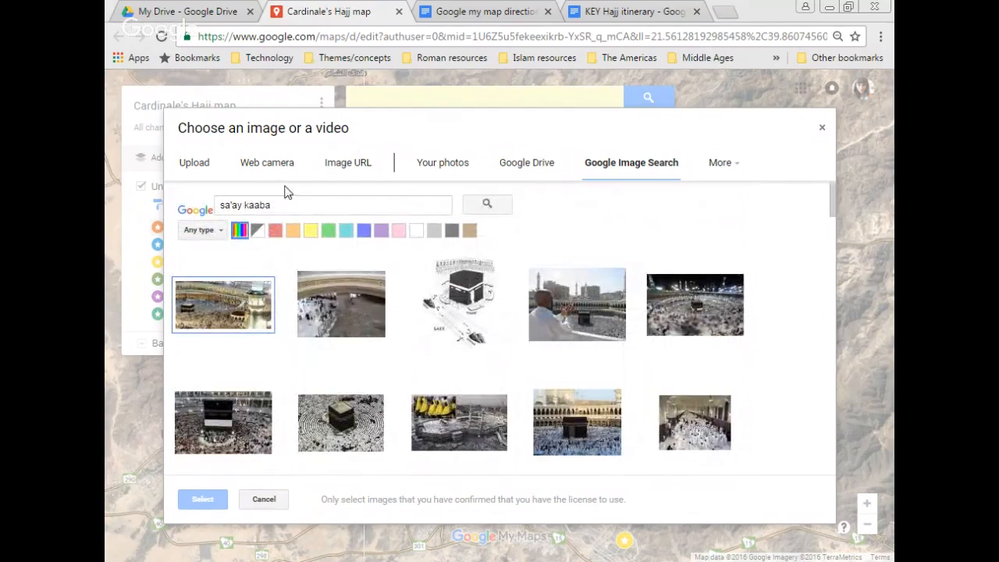
Step: Refine the search to 'sa'ay hajj' and save the crowded corridor photo as the third image
left_click(320, 205)
key("BackSpace")
key("BackSpace")
key("BackSpace")
key("BackSpace")
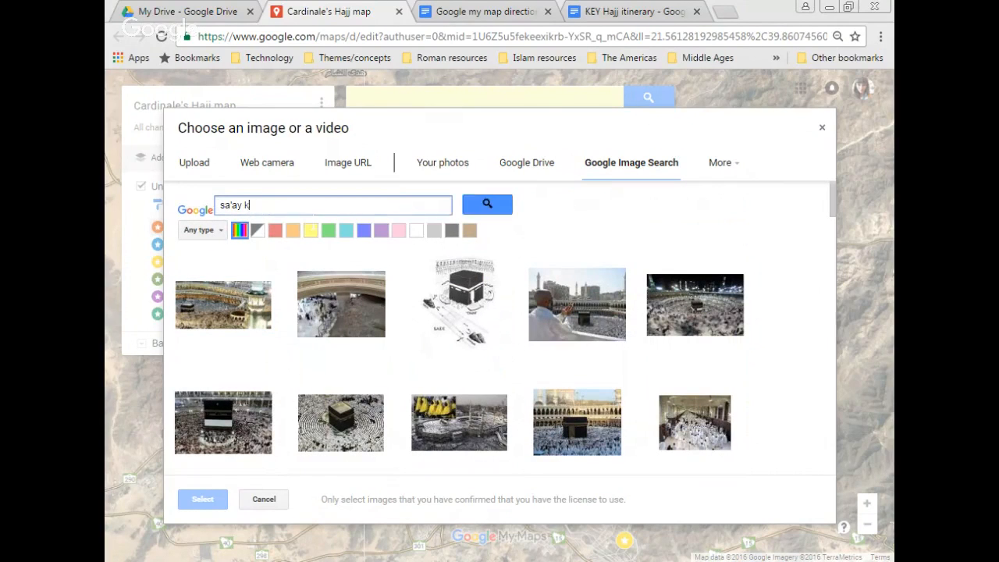
type("hajj")
key("Return")
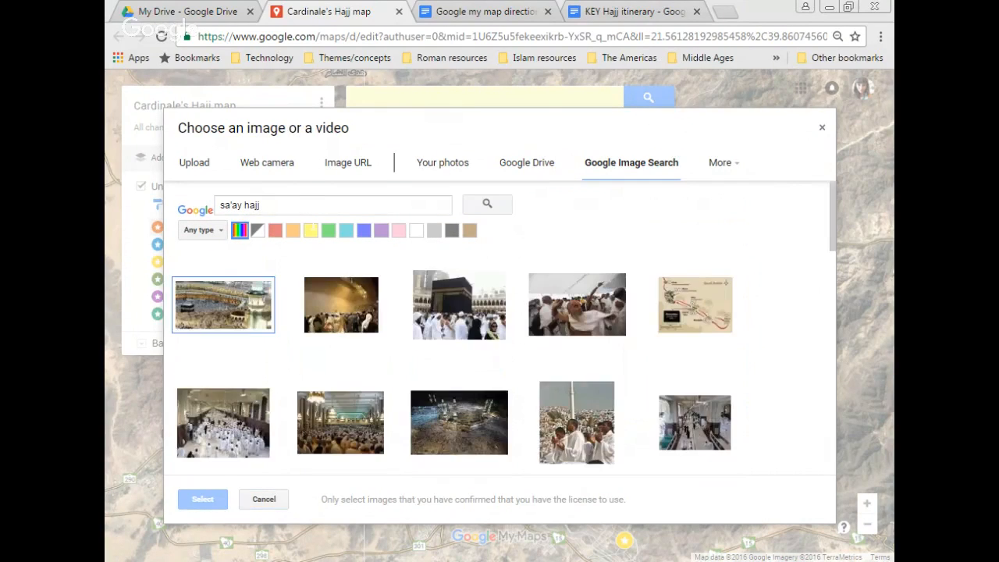
double_click(229, 451)
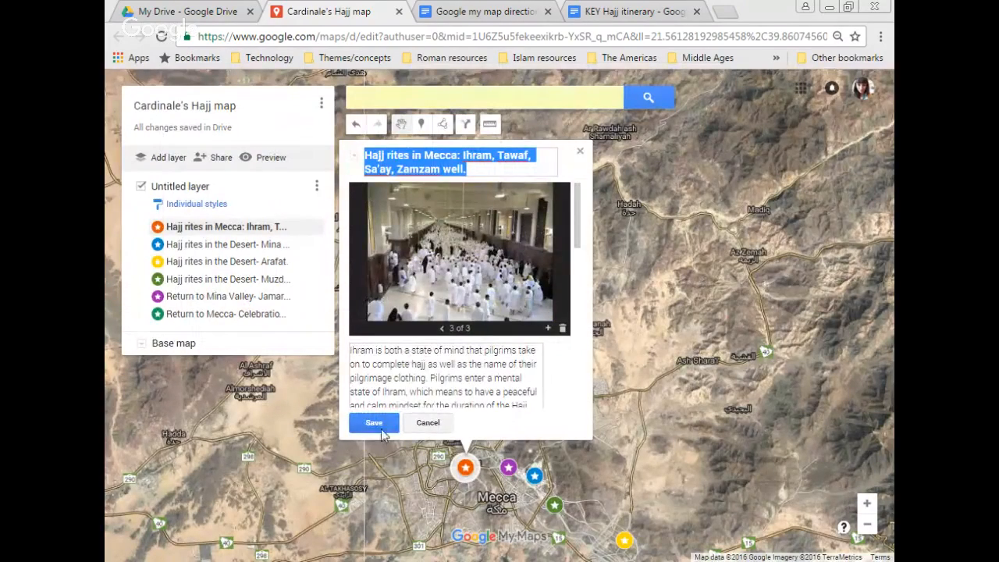
left_click(360, 429)
left_click(530, 416)
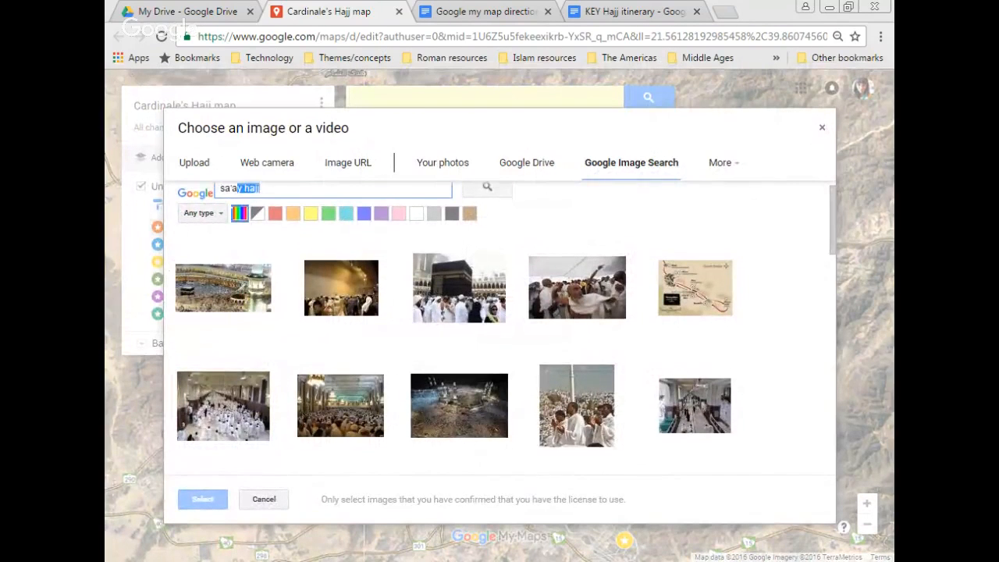
Step: Insert a Zamzam well photo from a 'zamzam well' search, review the carousel, save and close
type("za")
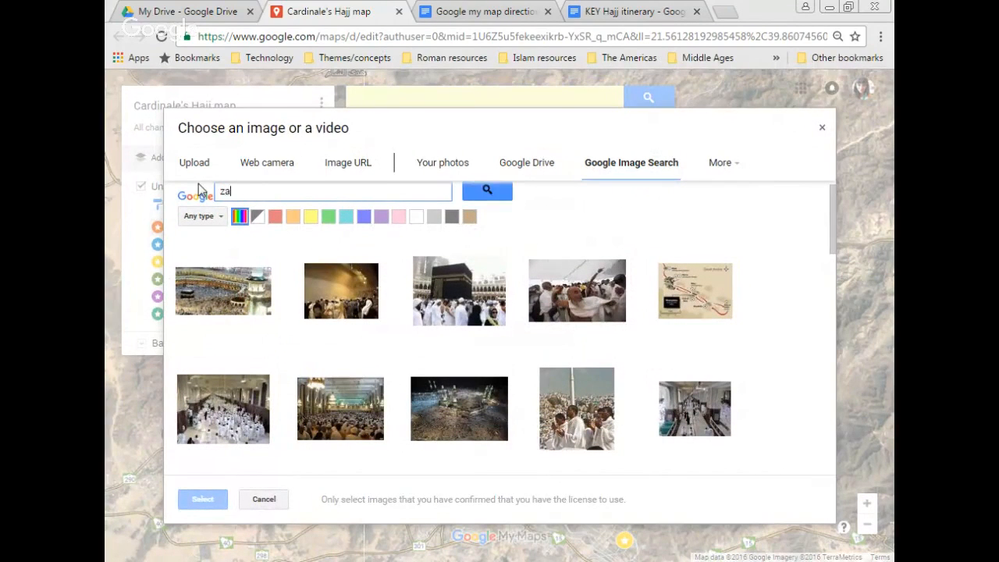
type("mzam well")
key("Return")
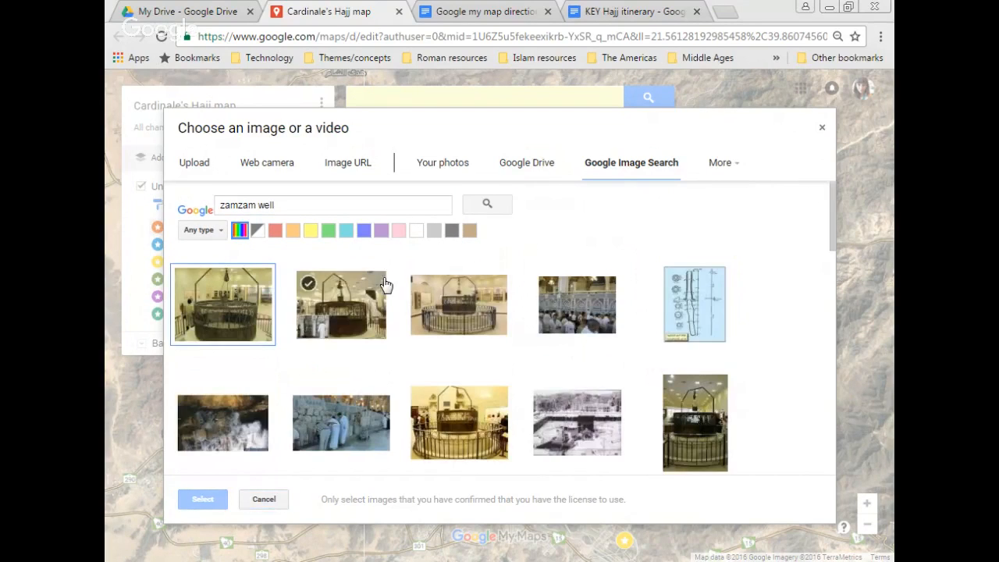
double_click(435, 305)
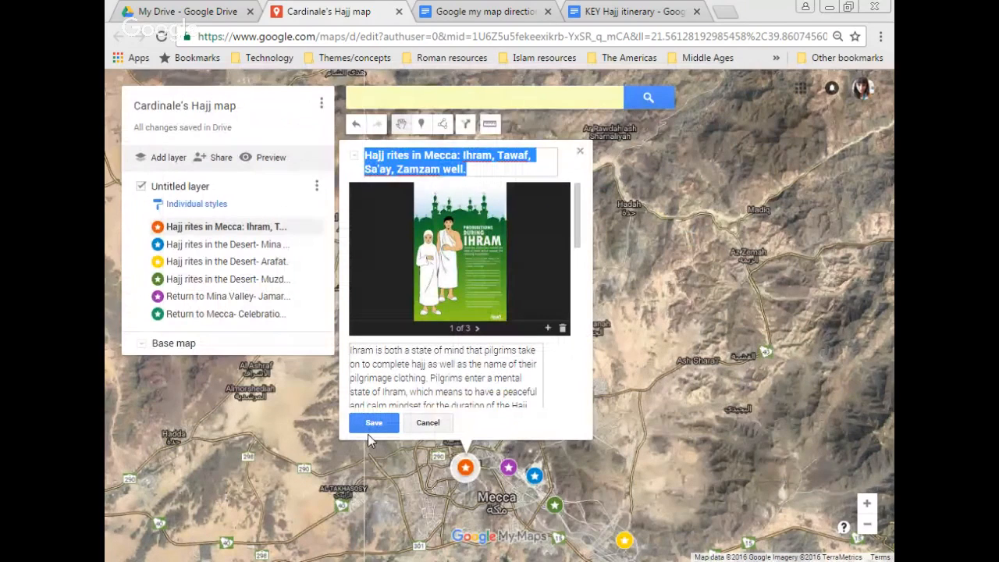
left_click(442, 329)
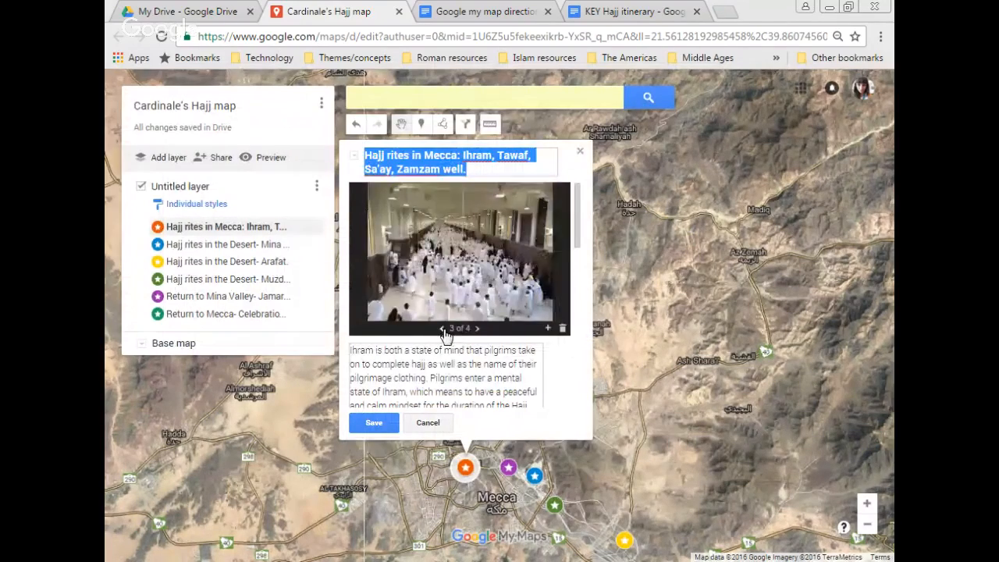
left_click(442, 330)
left_click(442, 329)
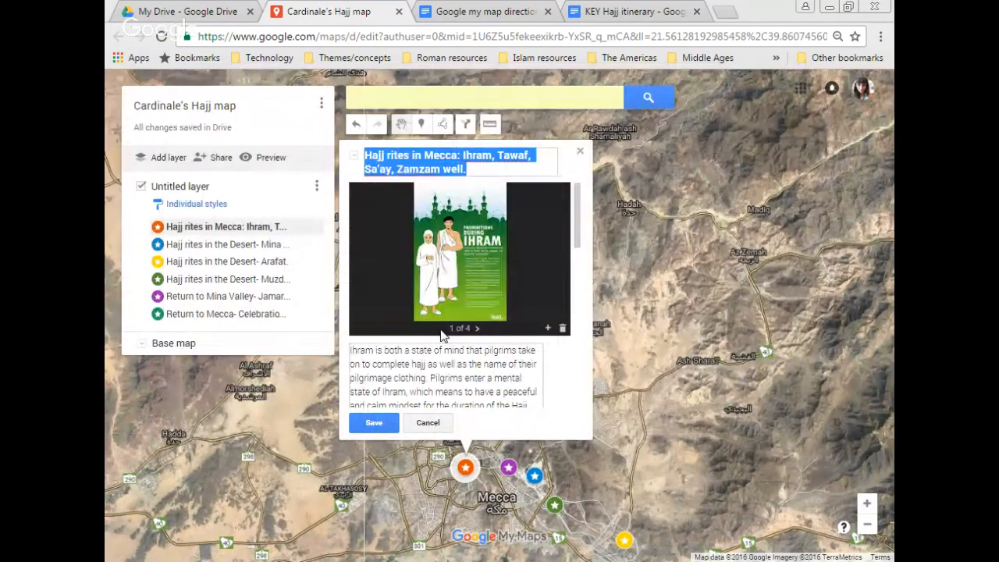
left_click(373, 423)
left_click(533, 318)
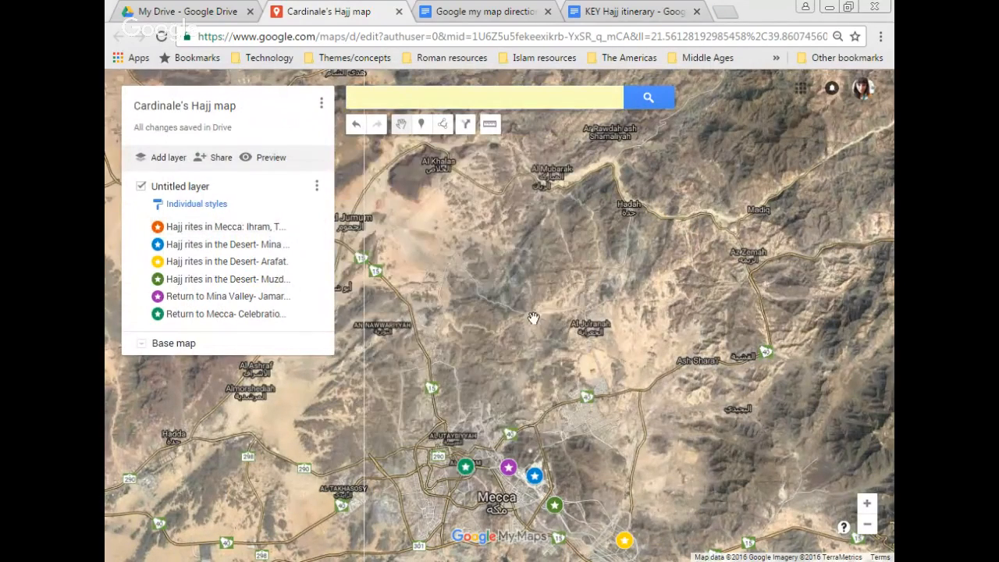
Step: Open the Mecca rites marker and browse its photos before closing it
left_click(225, 226)
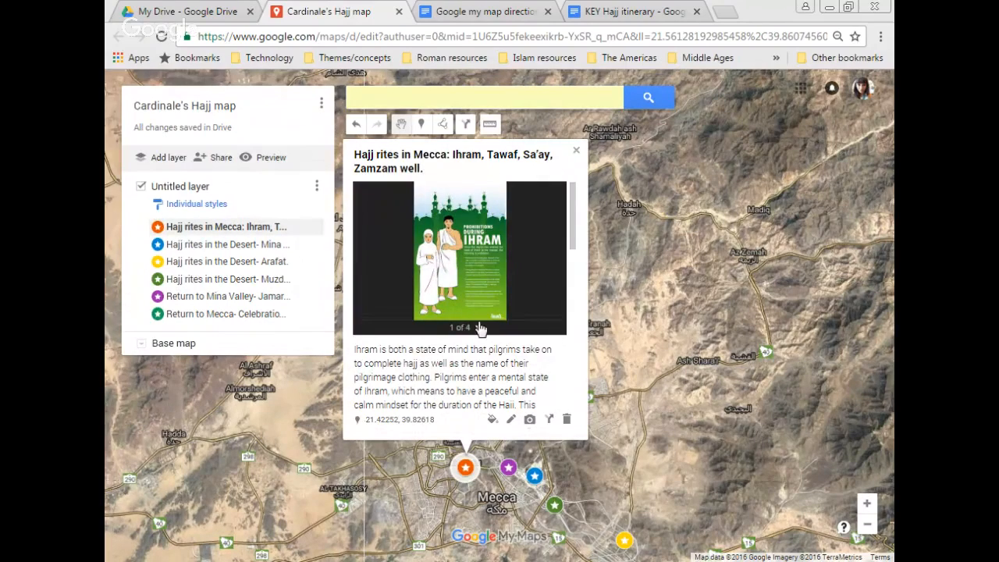
left_click(478, 328)
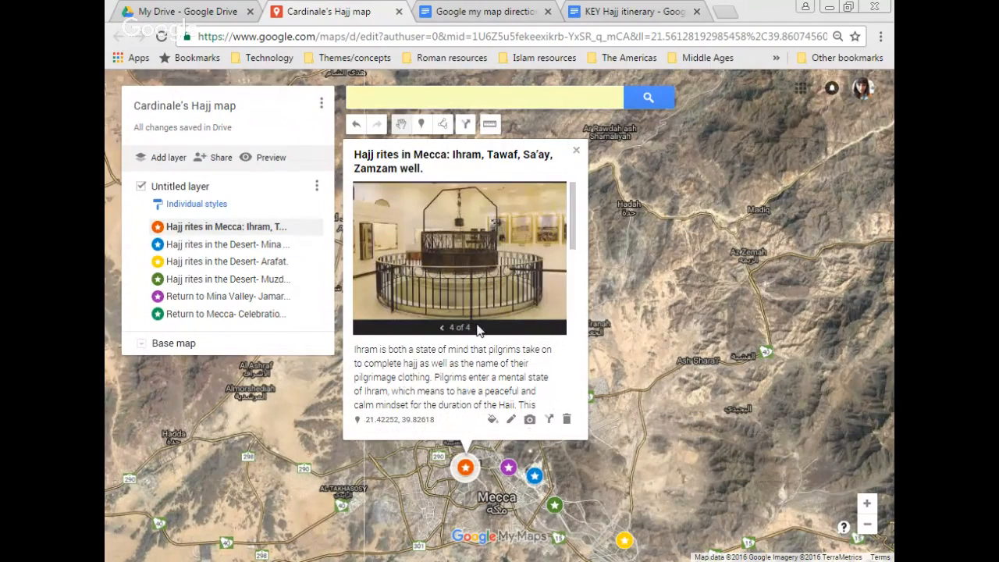
left_click(576, 150)
Step: Open Mina Valley, Arafat, Muzdalifah, Return to Mina Valley, then 'Return to Mecca- Celebration & feast.' details
left_click(309, 245)
left_click(269, 261)
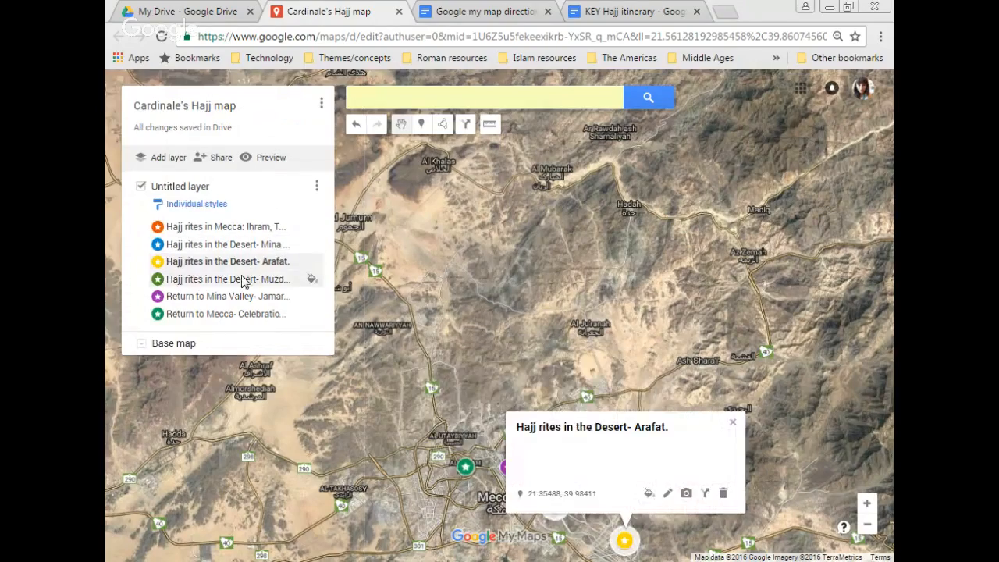
left_click(246, 281)
left_click(242, 295)
left_click(245, 313)
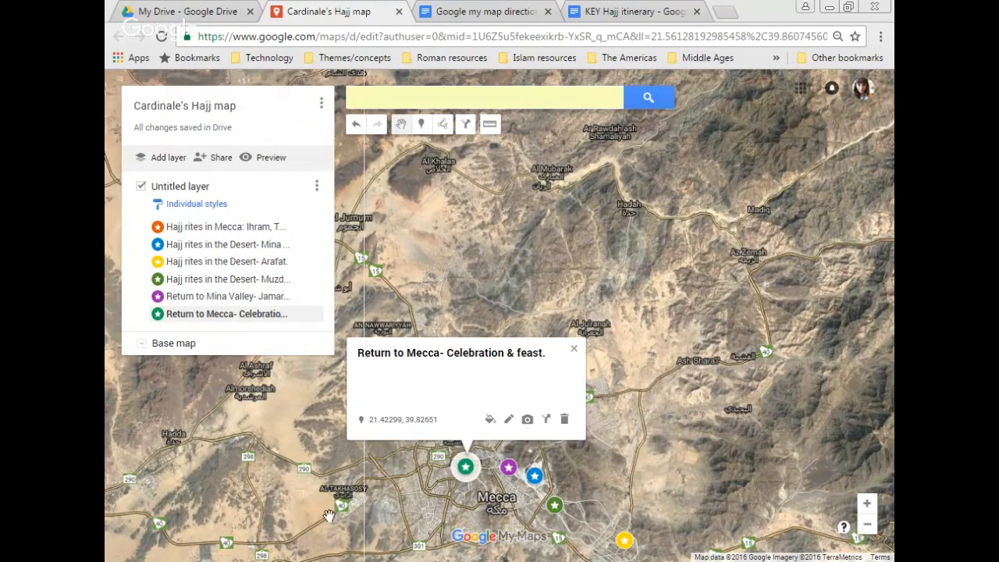